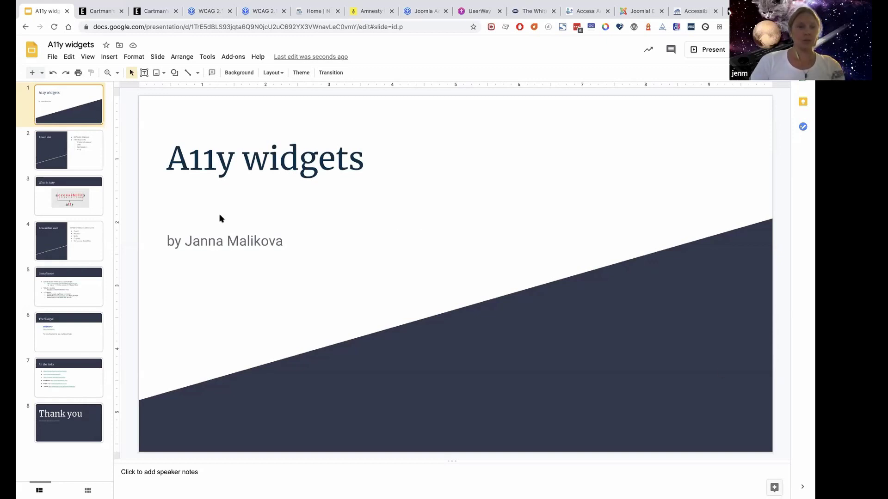
Show slide 2, the About me slide listing software engineer and all things web
left_click(78, 157)
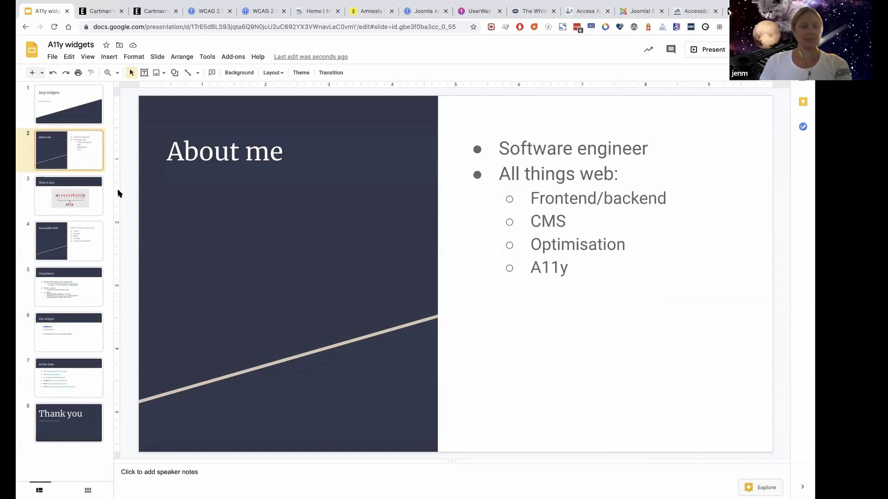
Present the What is A11y slide, highlighting 'A11y' in its title, then the Accessible Web slide
left_click(86, 210)
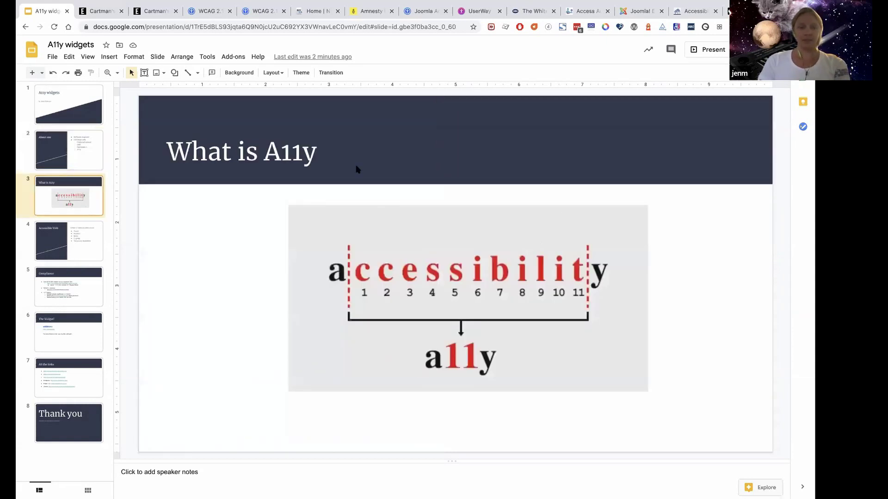
double_click(278, 149)
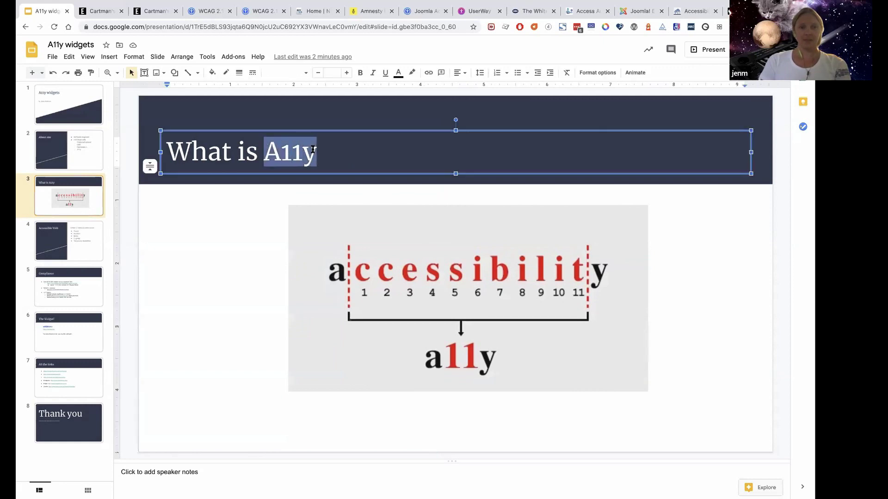
left_click(343, 152)
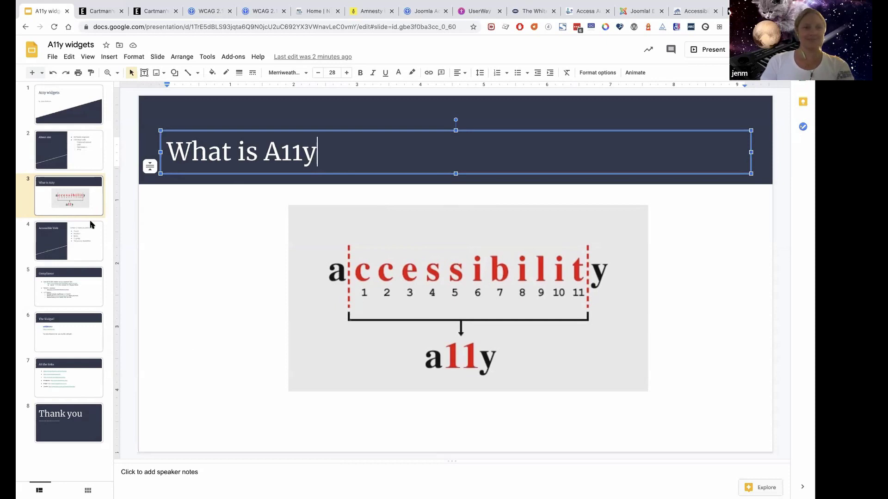
left_click(89, 255)
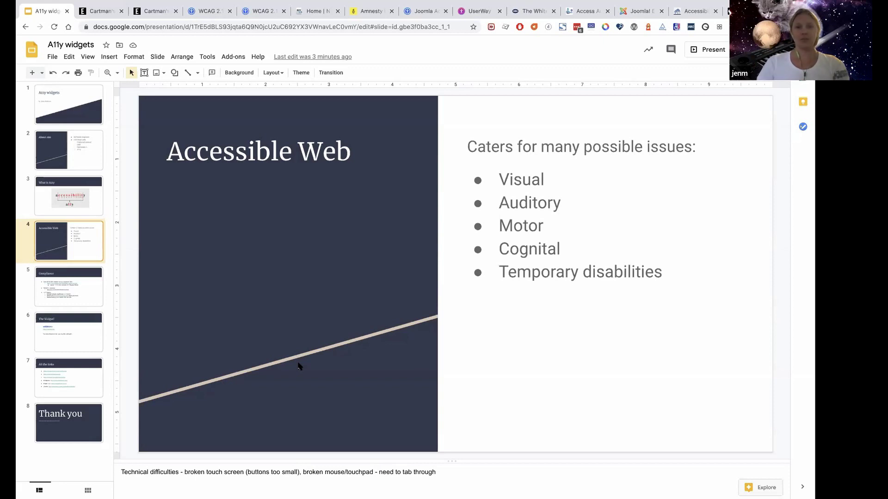
Show the Compliance slide and bring up the options for its w3.org WCAG quickref link
left_click(97, 293)
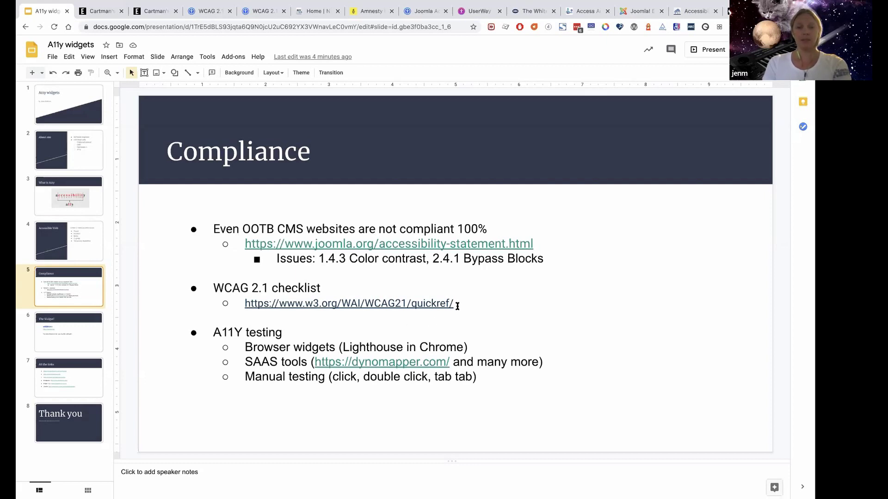
left_click(416, 303)
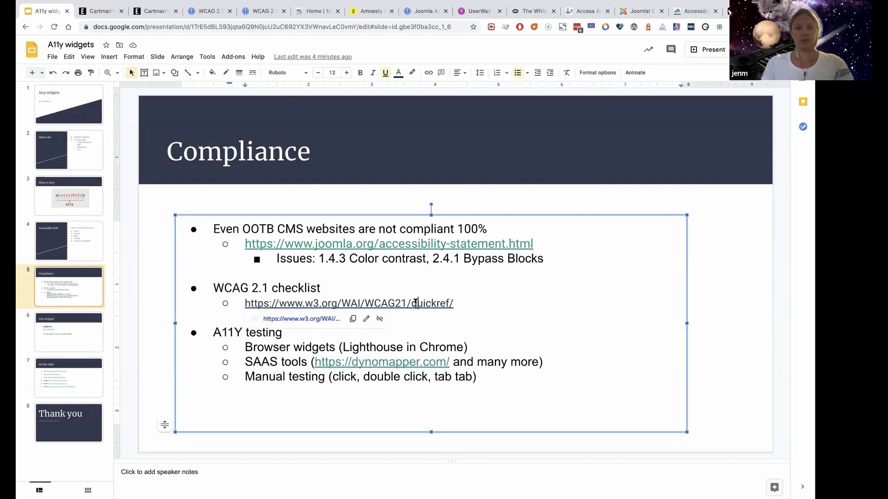
Open the WCAG 2.1 quick reference in a new tab, browse its guidelines, then return to the deck
left_click(294, 319)
left_click(96, 11)
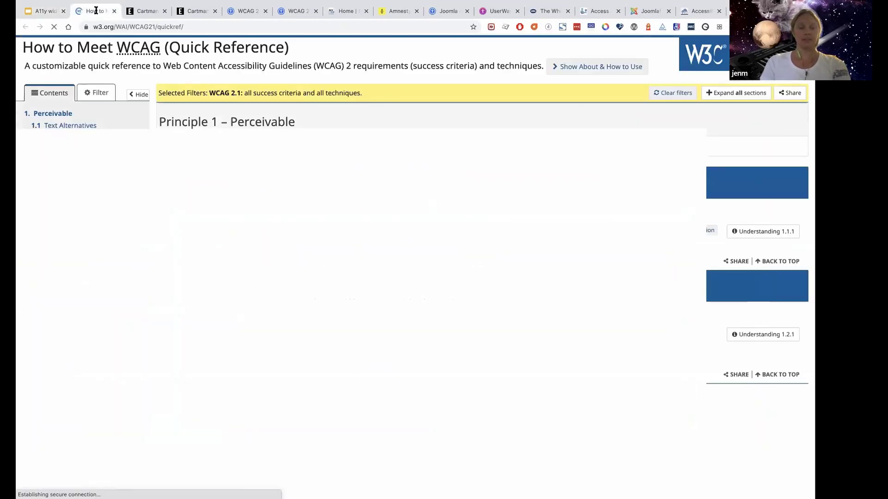
scroll(313, 302, "down", 15)
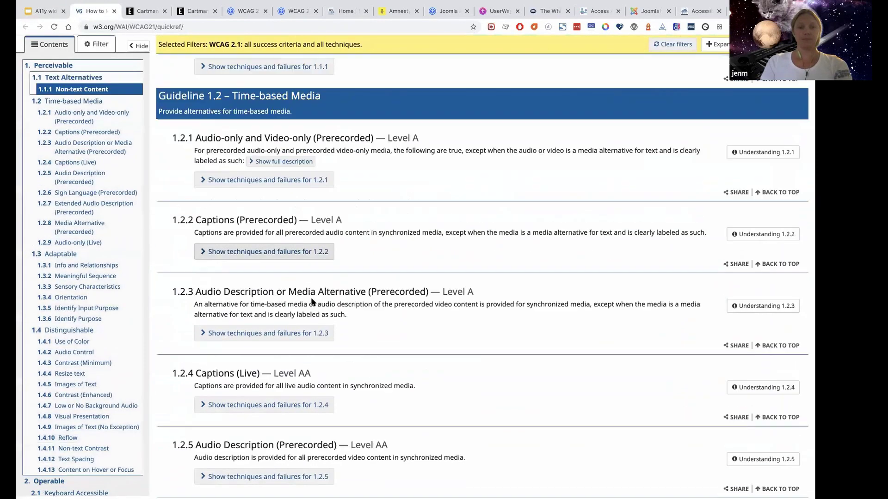
scroll(311, 297, "down", 15)
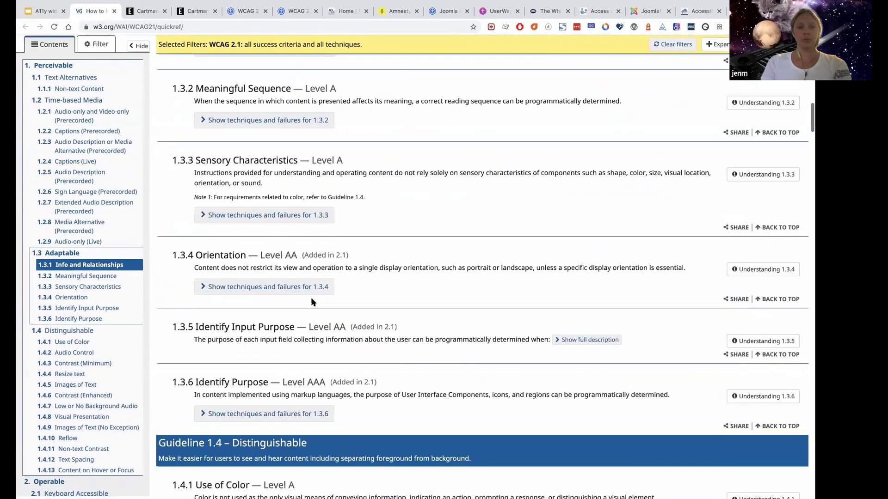
scroll(311, 297, "down", 15)
scroll(313, 303, "up", 10)
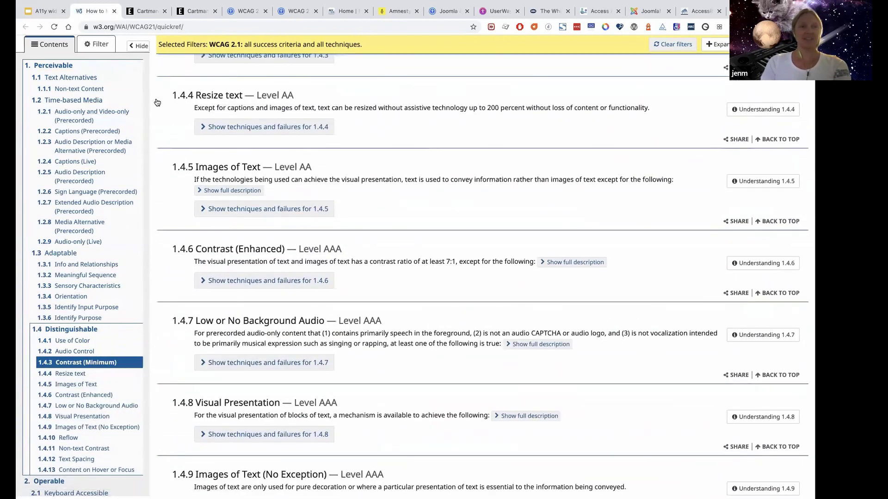
left_click(48, 13)
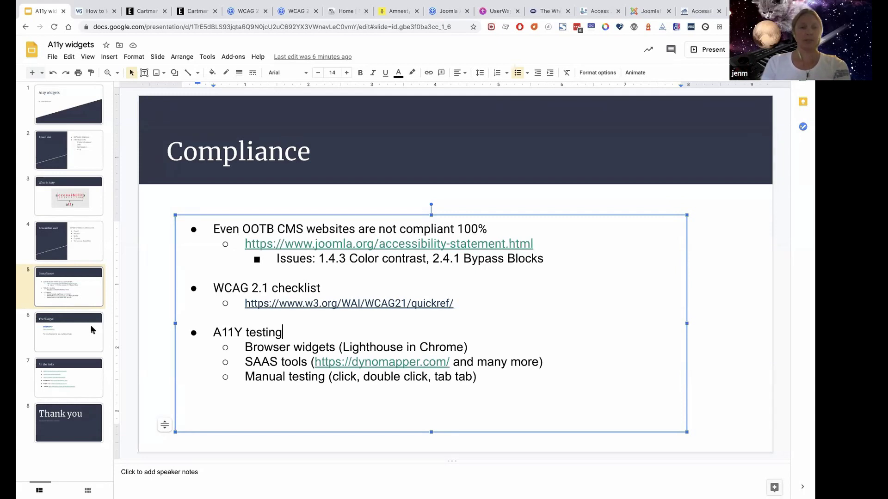
On slide 6, The Widget!, correct 'web sight' to 'website'
left_click(91, 325)
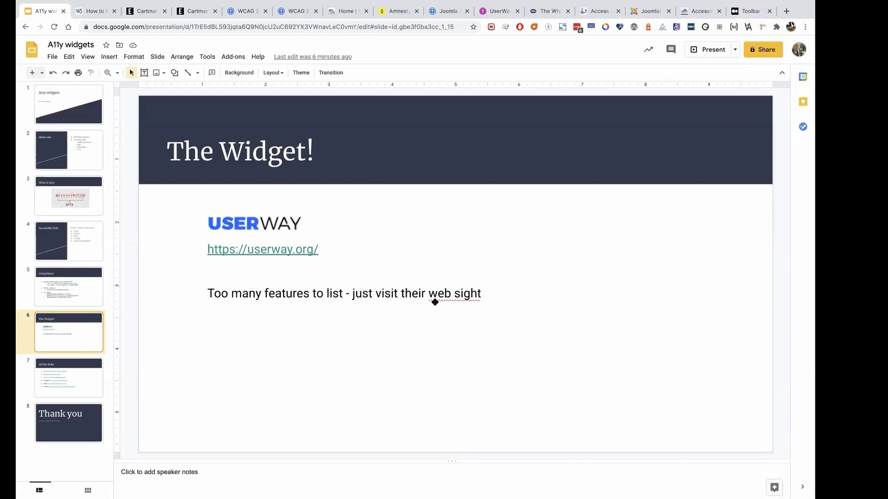
left_click(460, 295)
key("Left")
key("BackSpace")
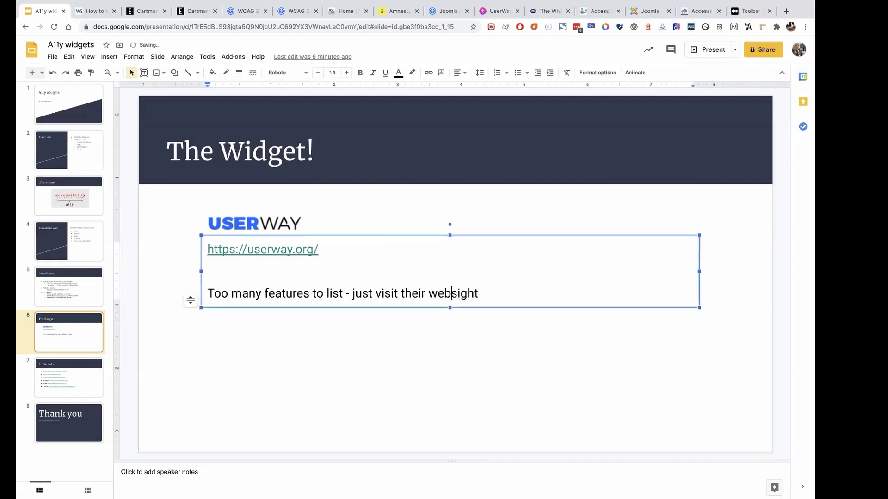
key("Right")
key("Right")
key("Right")
key("Right")
key("BackSpace")
key("BackSpace")
key("BackSpace")
type("i")
key("Right")
type("e")
left_click(486, 354)
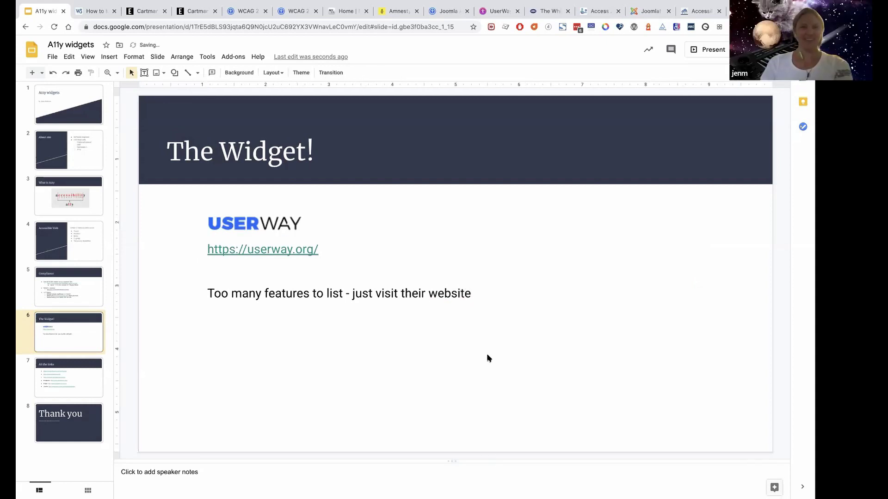
On the Cartman escape room page, demo high contrast, grayscale and larger text, then reset the accessibility tools
left_click(153, 10)
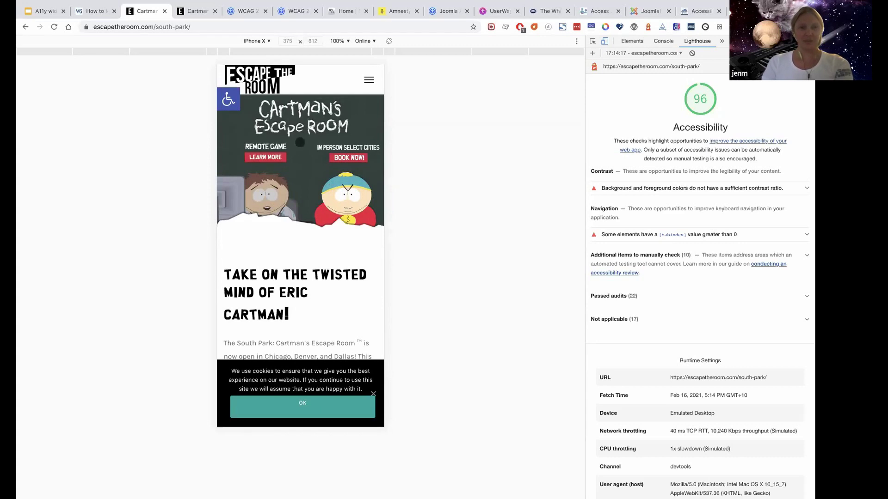
left_click(232, 96)
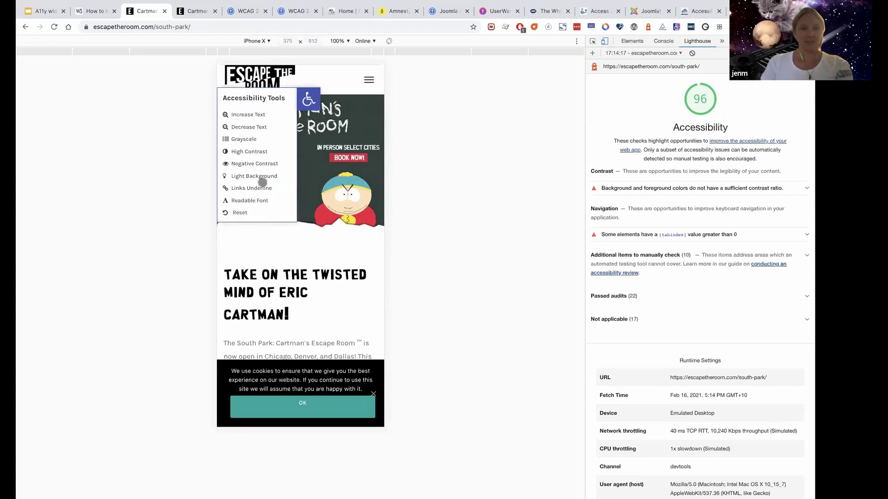
left_click(256, 152)
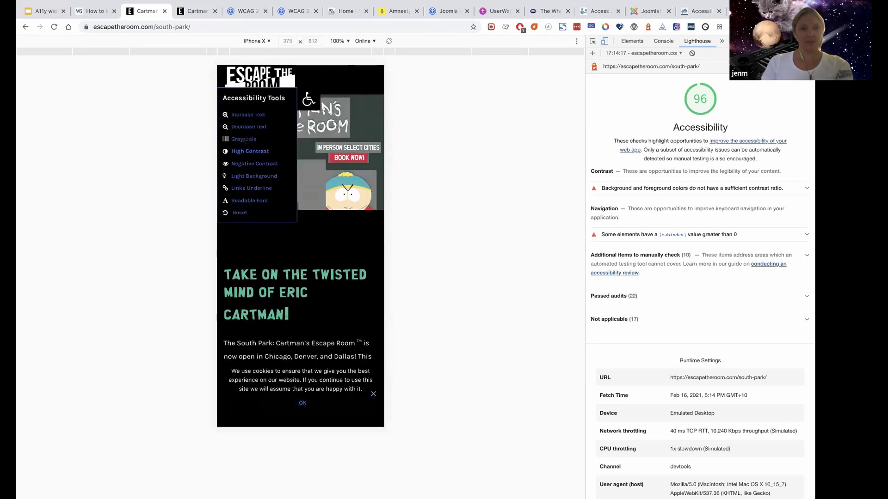
left_click(246, 139)
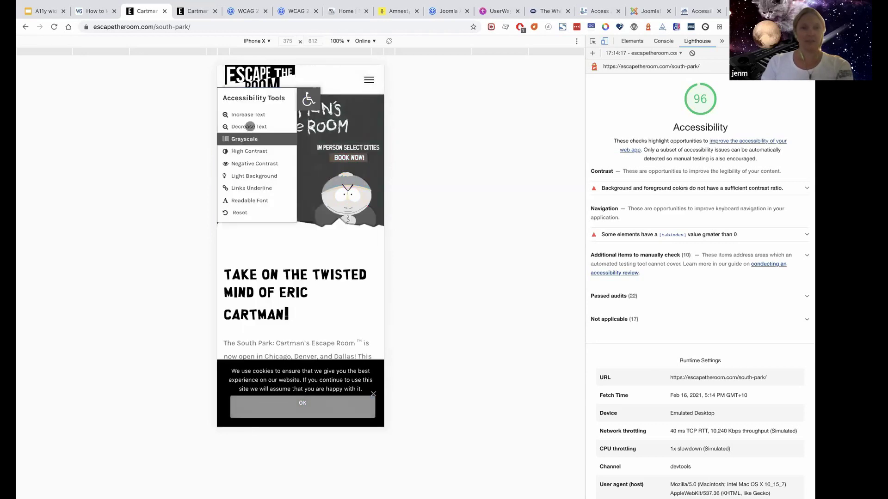
left_click(254, 114)
left_click(255, 114)
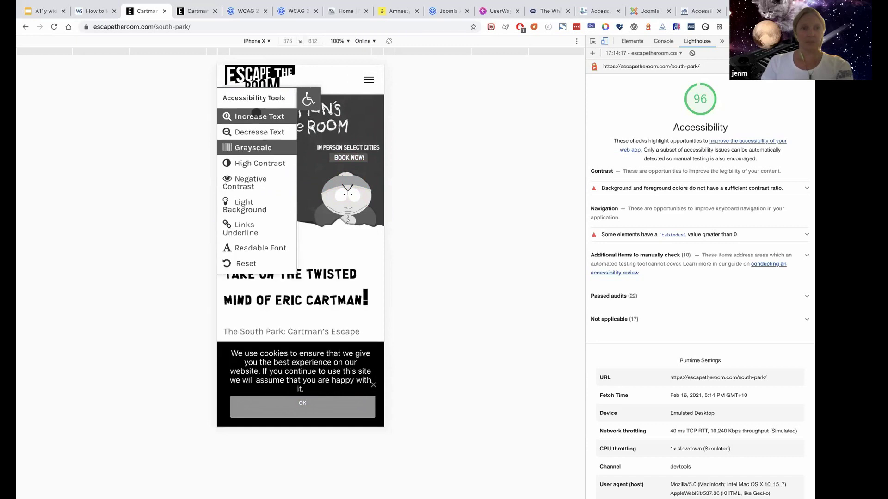
left_click(256, 113)
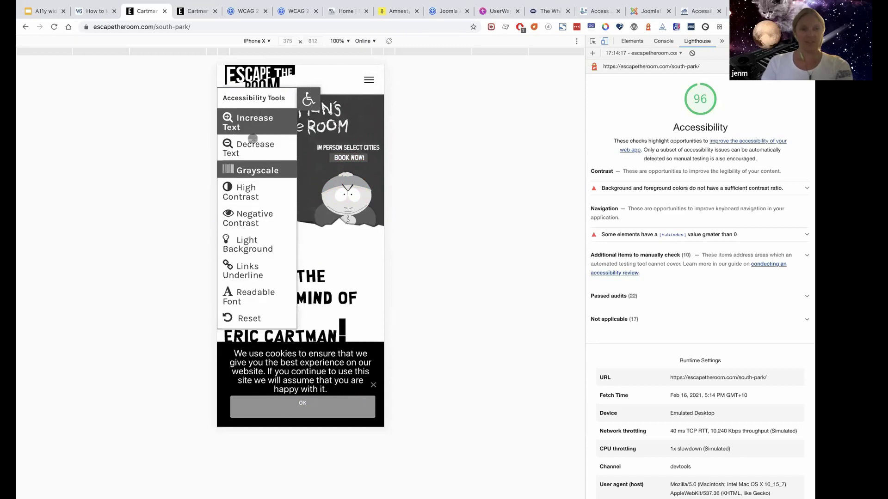
left_click(243, 195)
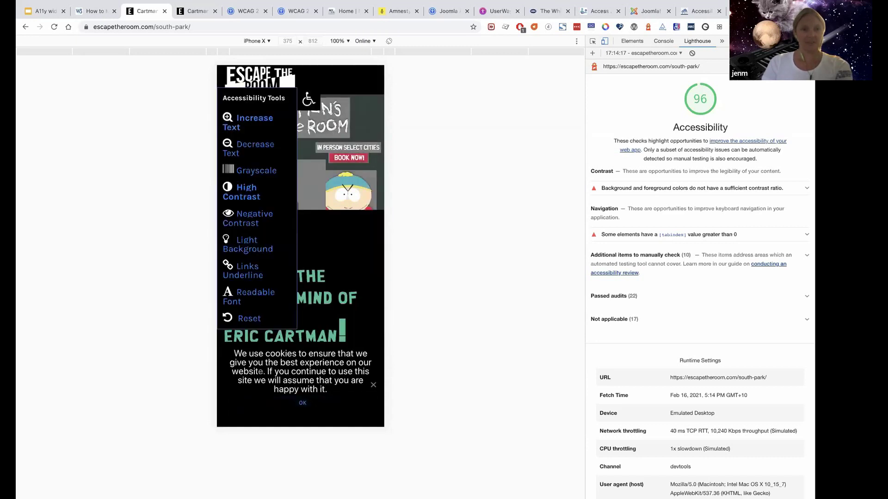
left_click(239, 317)
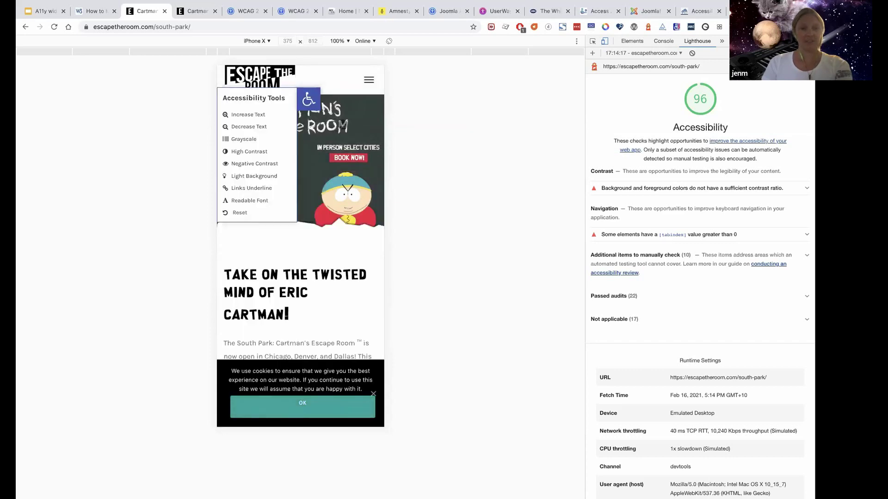
left_click(309, 99)
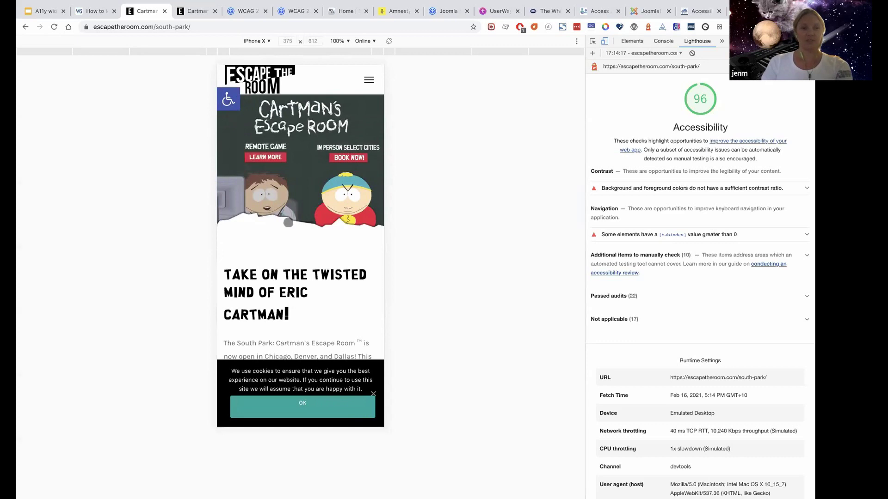
On the desktop Cartman's Escape Room page, show and close the Accessibility Tools panel
scroll(281, 277, "down", 2)
scroll(280, 278, "down", 10)
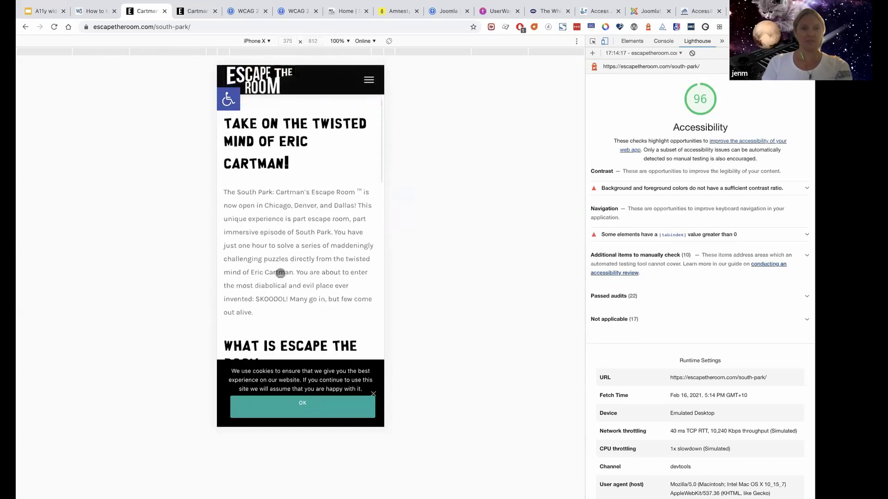
scroll(281, 273, "up", 10)
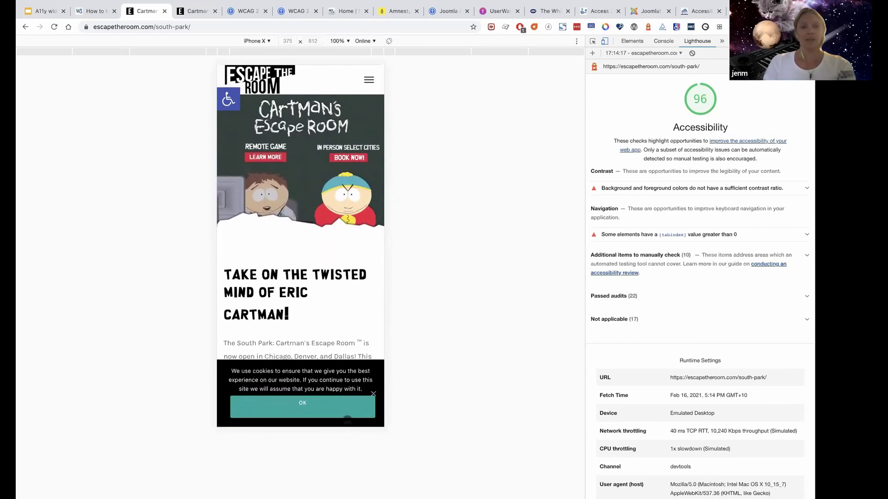
left_click(197, 13)
left_click(29, 92)
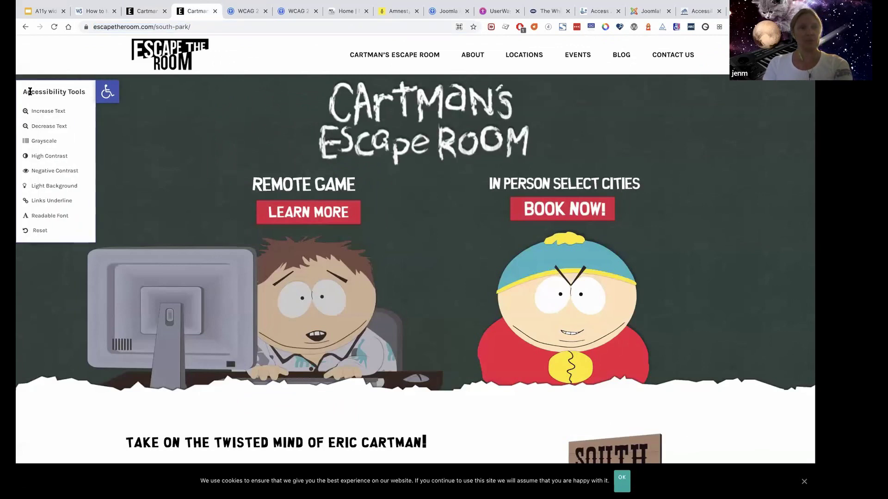
left_click(109, 90)
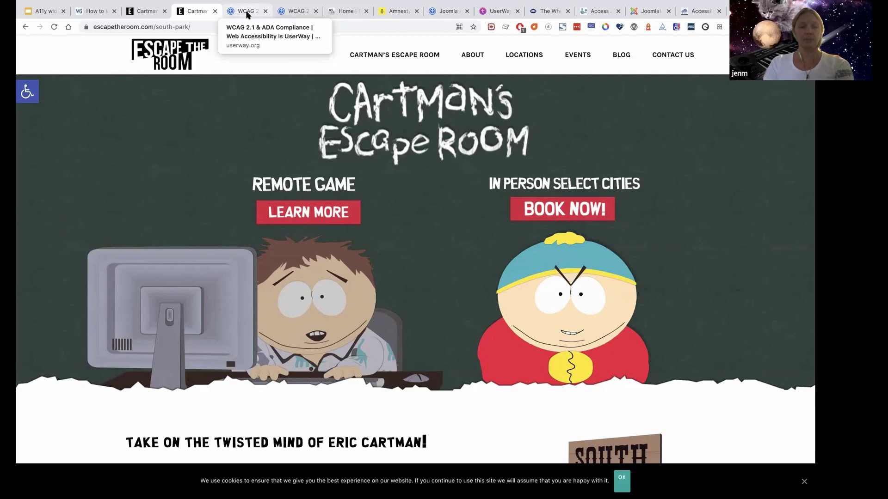
Switch to the 'WCAG 2.1 & ADA Compliance' tab showing the userway.org homepage
left_click(247, 11)
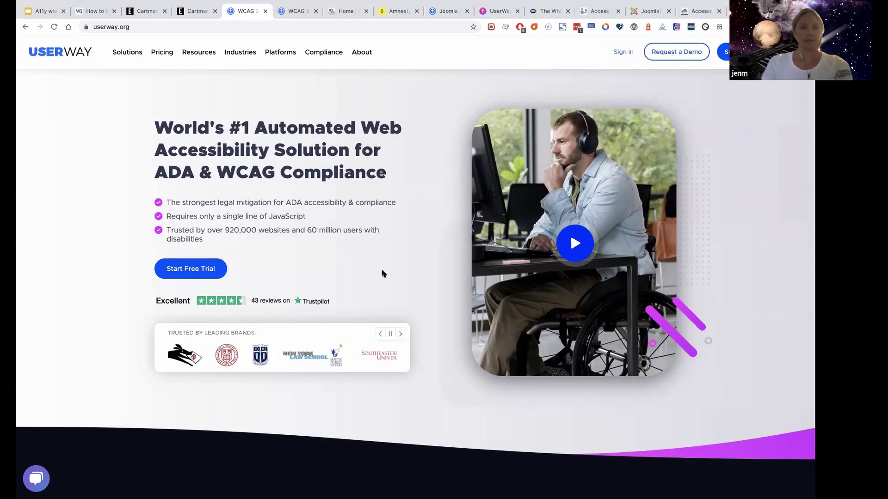
Scroll past the platforms grid and stats to the free widget's Main Accessibility Functions cards
scroll(383, 272, "down", 4)
scroll(383, 275, "down", 15)
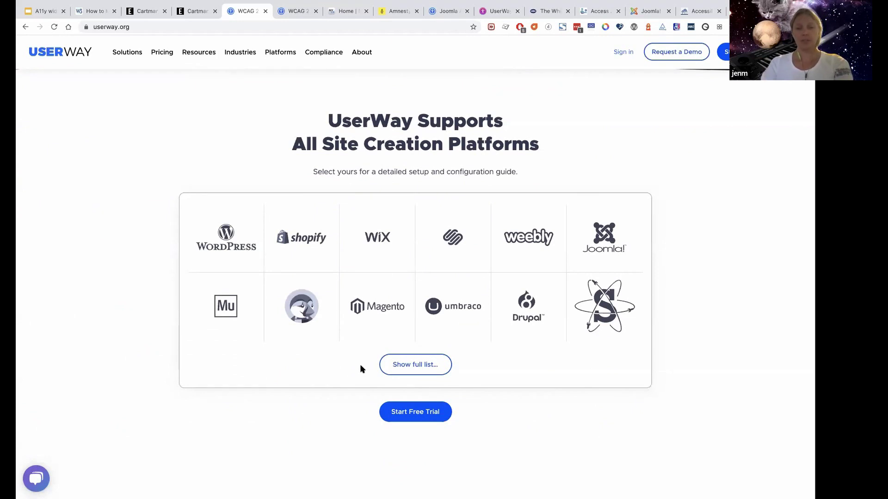
scroll(356, 437, "down", 10)
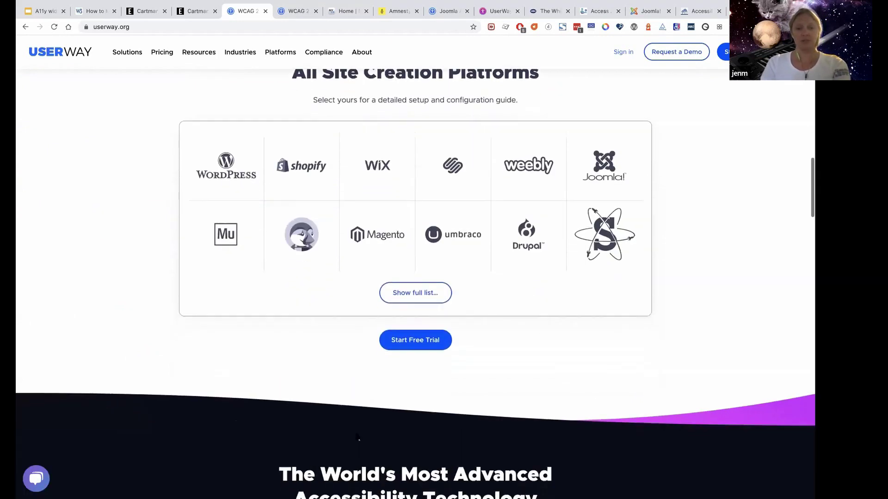
scroll(356, 437, "down", 9)
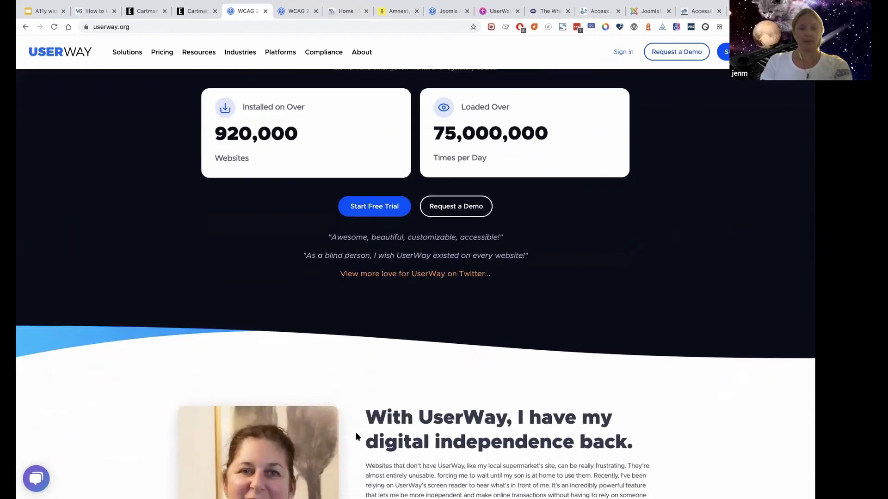
scroll(356, 437, "down", 5)
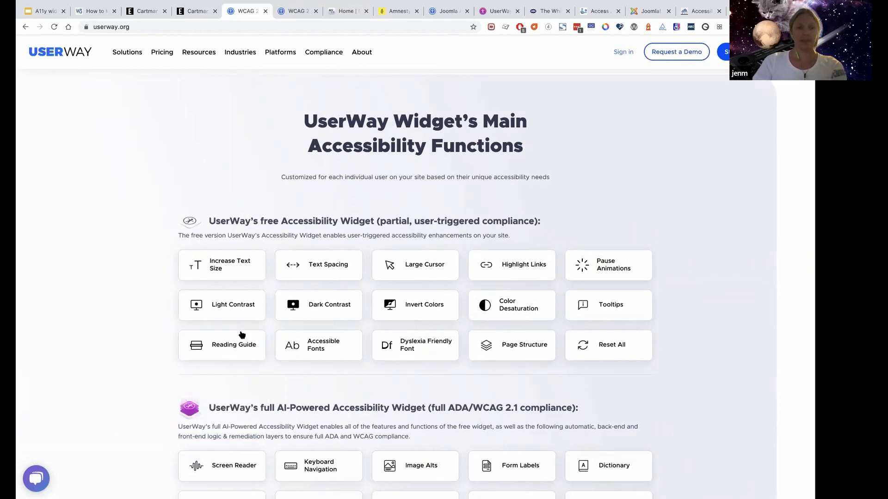
mouse_move(303, 335)
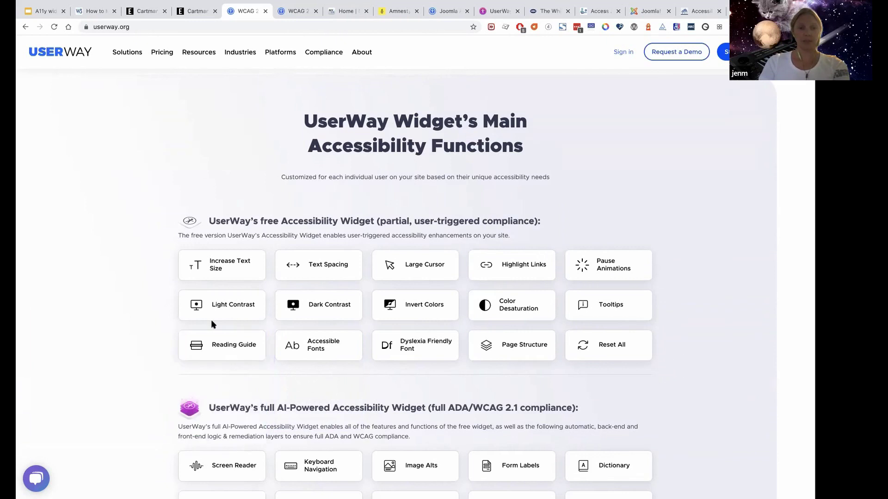
mouse_move(196, 270)
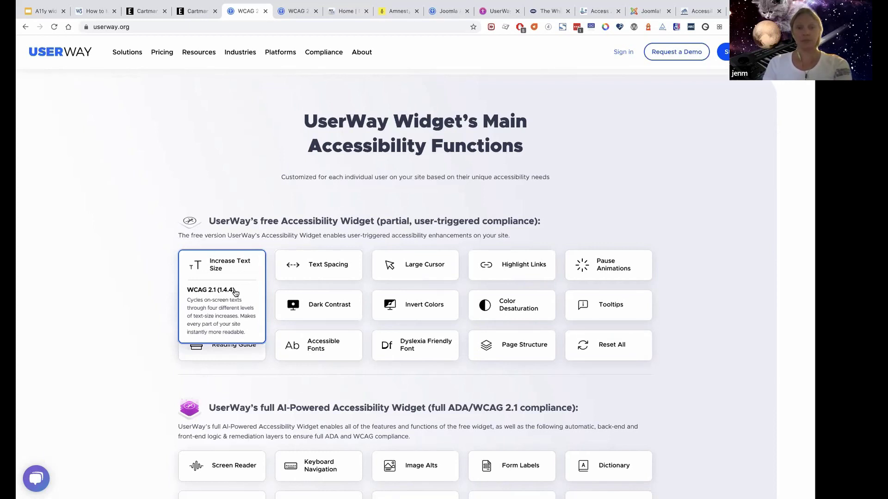
mouse_move(296, 269)
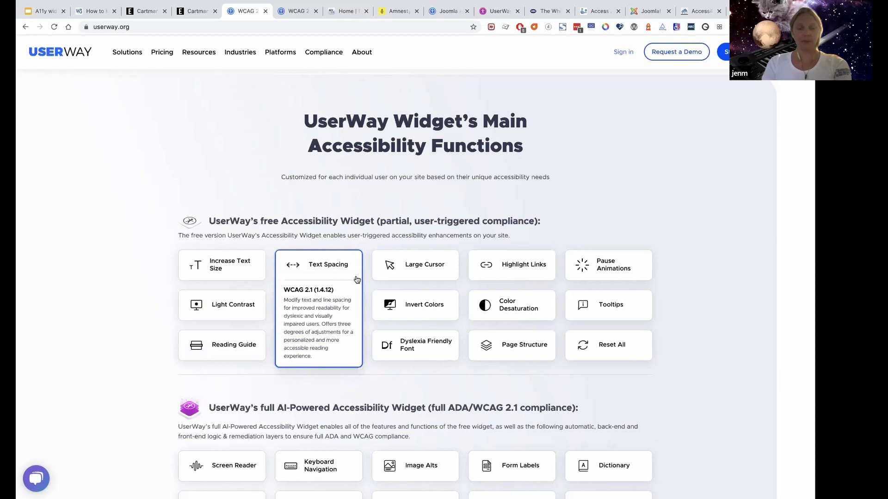
mouse_move(400, 309)
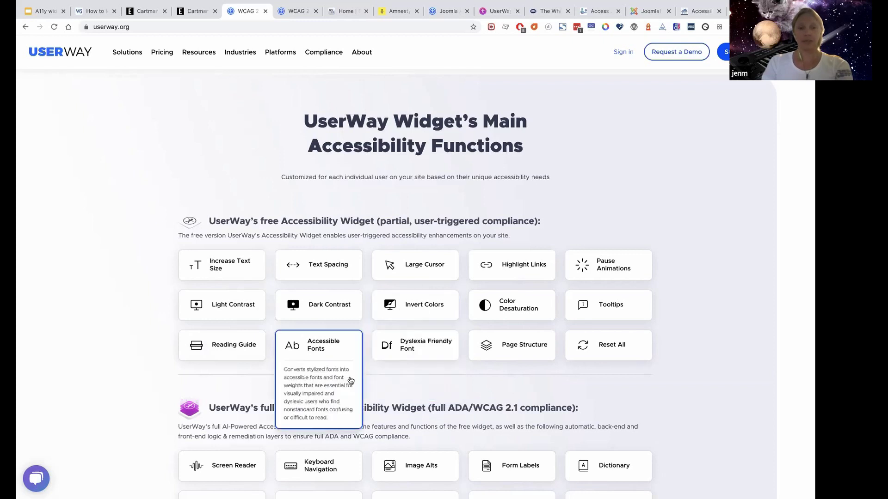
mouse_move(418, 355)
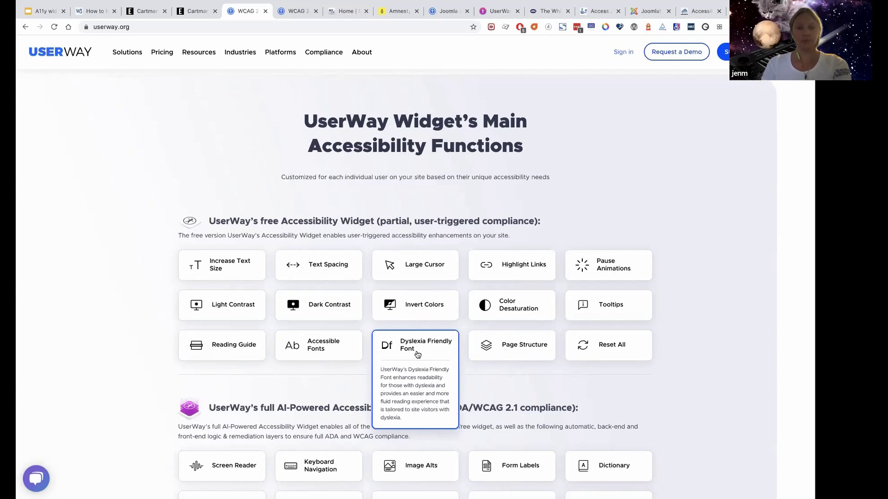
mouse_move(320, 354)
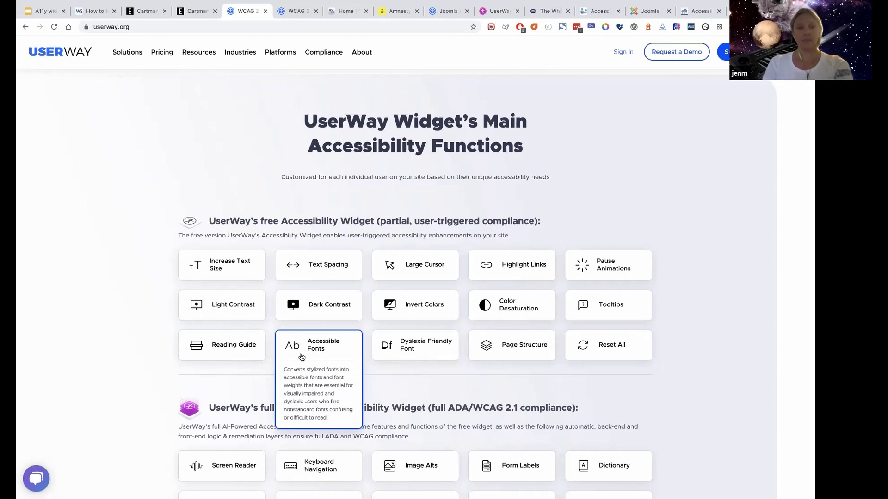
Review the AI-Powered widget cards, including Autoplay Videos and Site Language, down to the FAQ
scroll(301, 357, "down", 3)
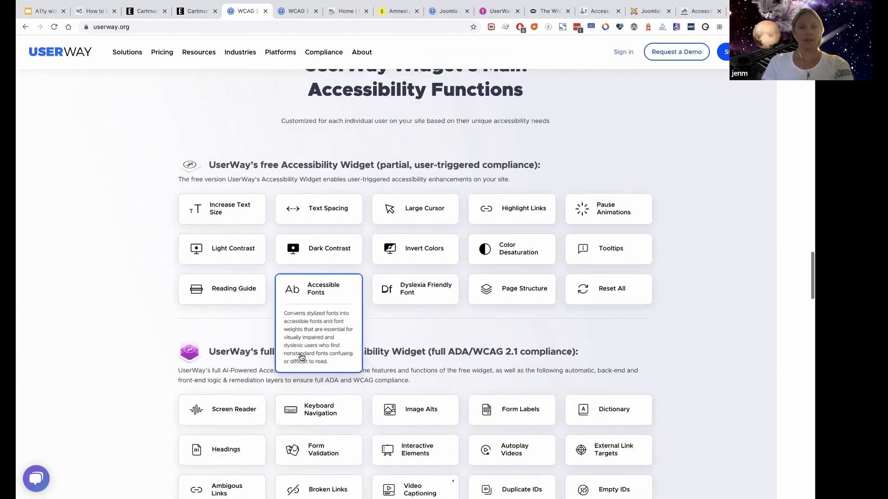
scroll(301, 357, "down", 3)
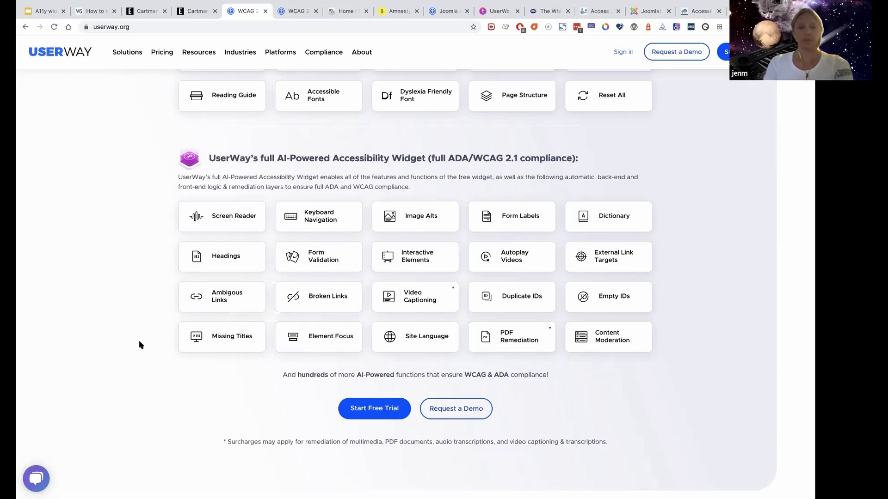
mouse_move(538, 250)
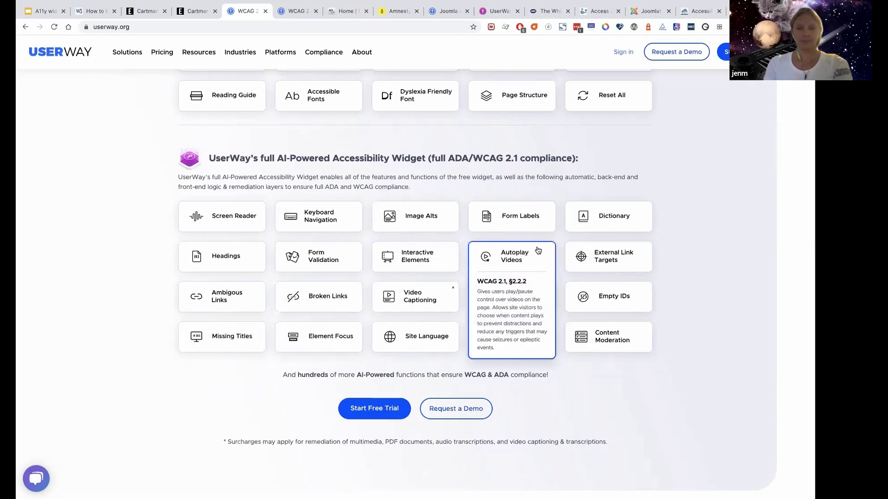
mouse_move(438, 334)
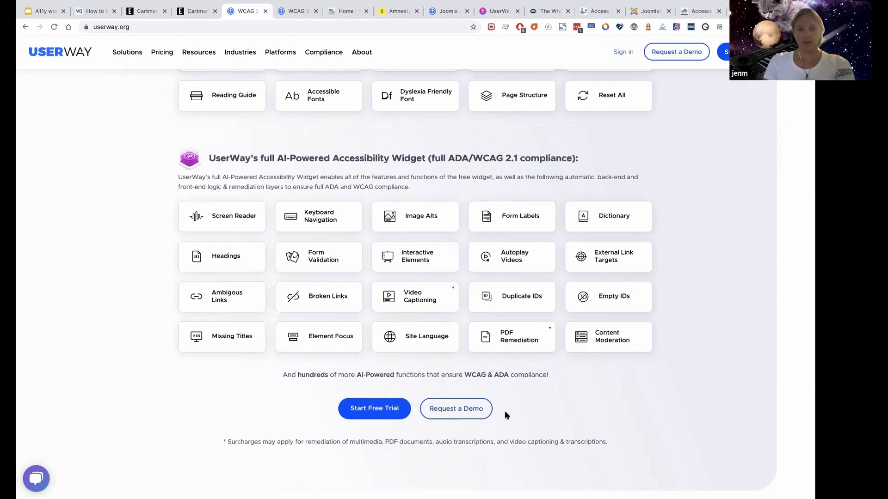
scroll(505, 414, "down", 3)
scroll(505, 415, "down", 3)
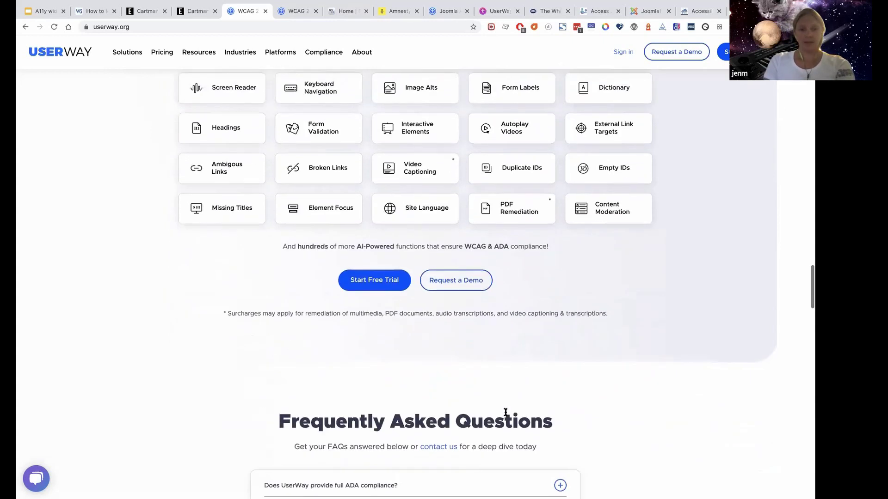
Review the userway.org Lighthouse Accessibility score of 100, expanding and collapsing its 26 passed audits
left_click(294, 10)
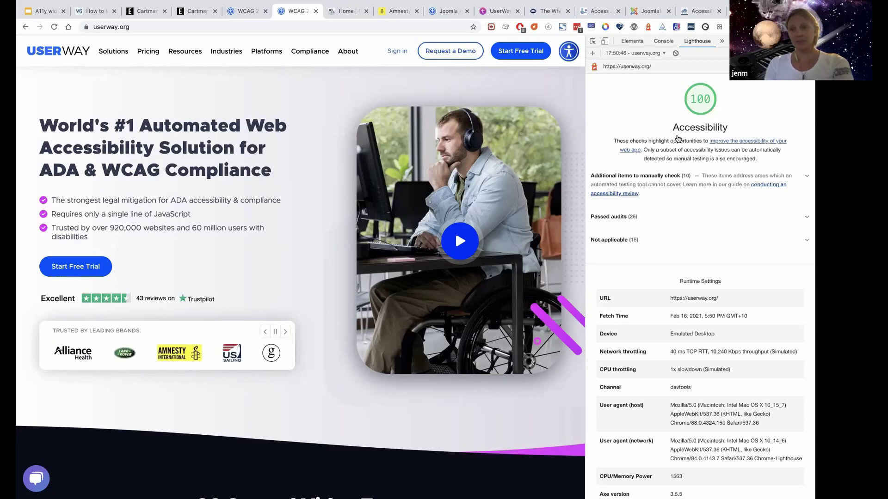
left_click(629, 218)
scroll(655, 199, "down", 3)
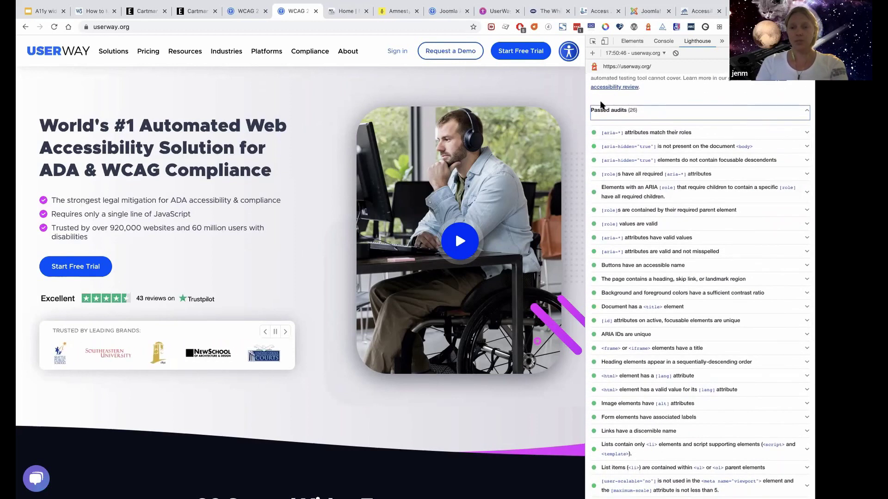
scroll(657, 334, "down", 2)
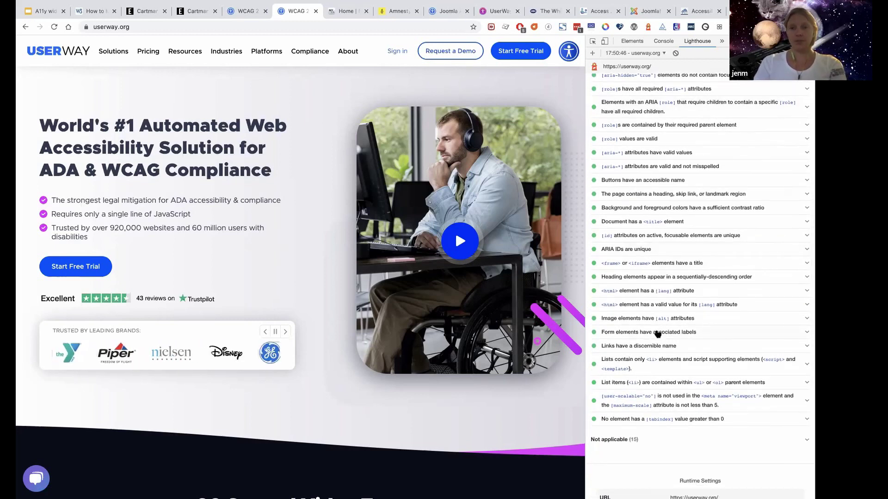
scroll(658, 333, "up", 3)
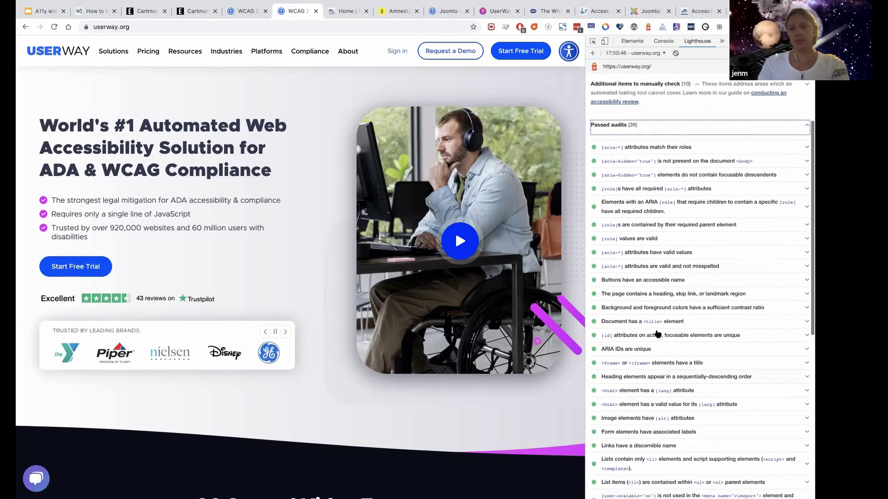
scroll(656, 321, "up", 1)
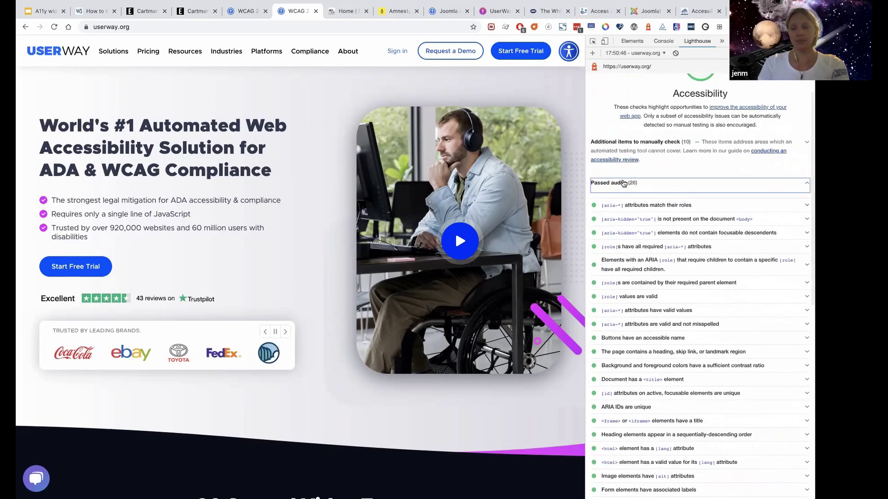
left_click(618, 187)
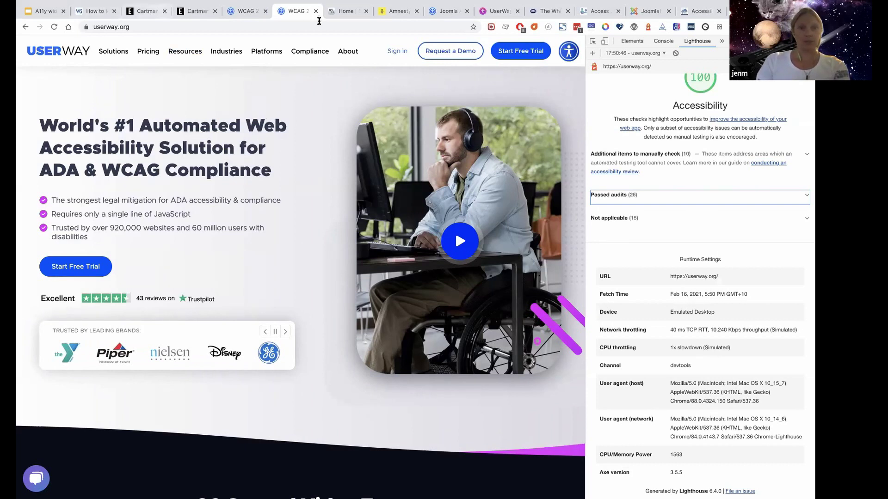
On the New York Law School homepage, play the hero background video, then stop it
left_click(347, 12)
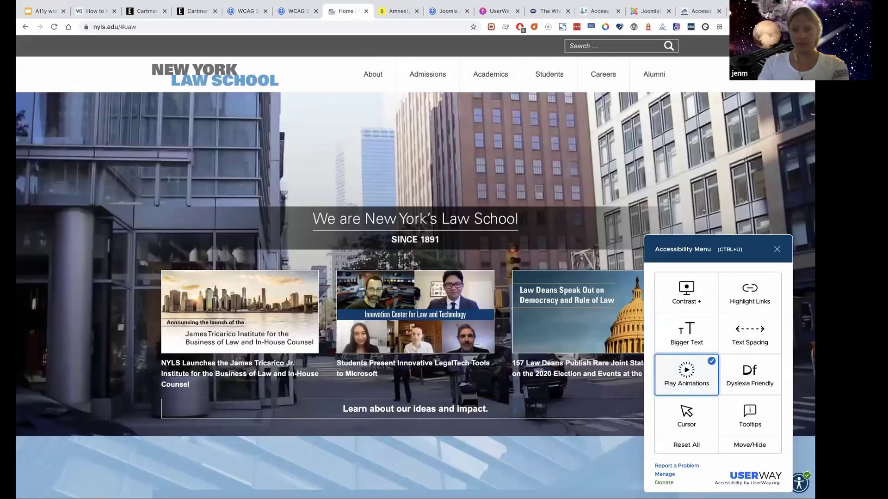
left_click(687, 380)
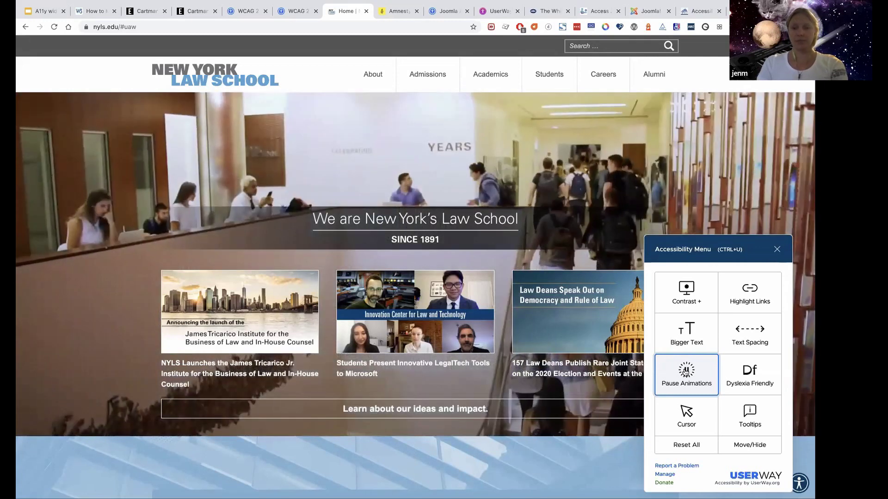
left_click(686, 370)
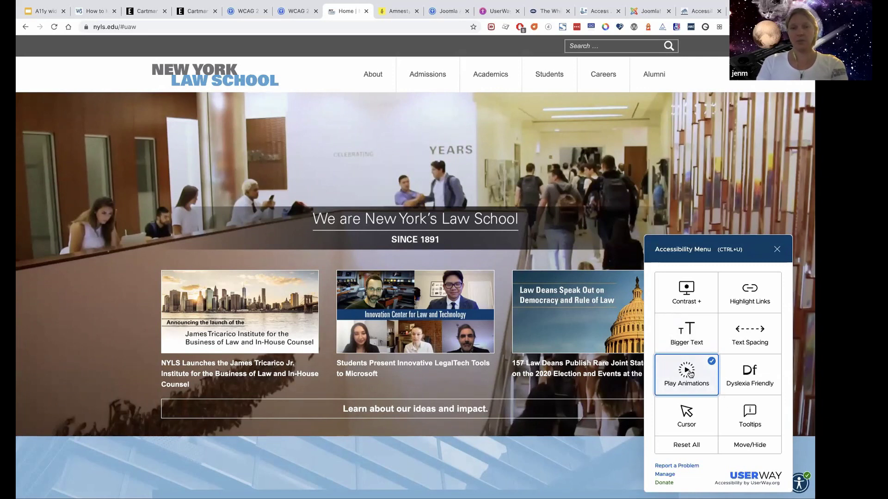
Toggle Pause Animations on and off, leaving page animations paused, and scroll through the homepage
left_click(691, 373)
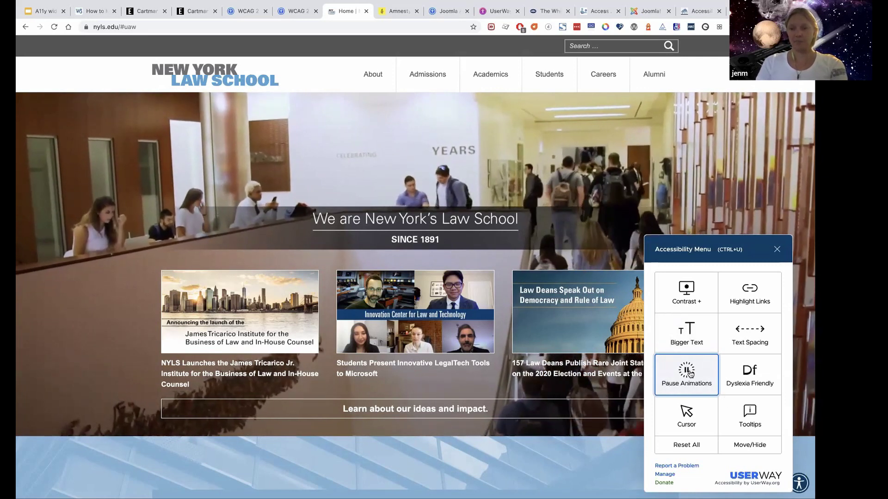
left_click(690, 373)
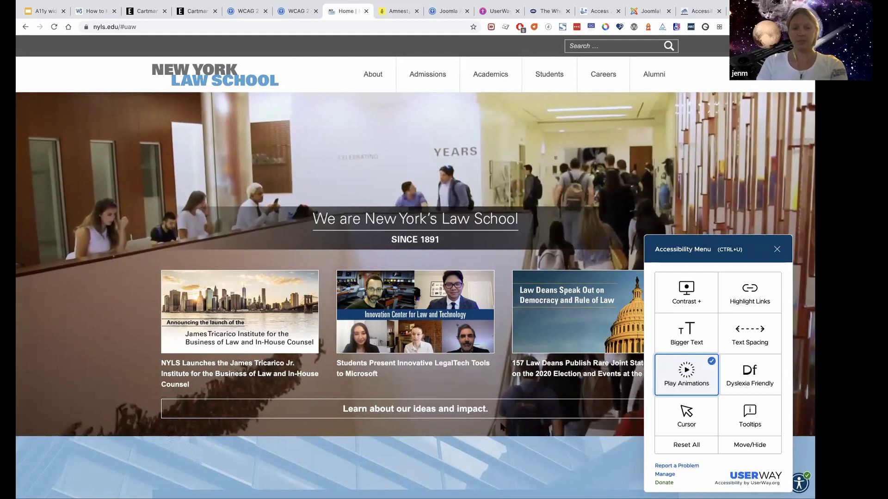
scroll(501, 425, "down", 3)
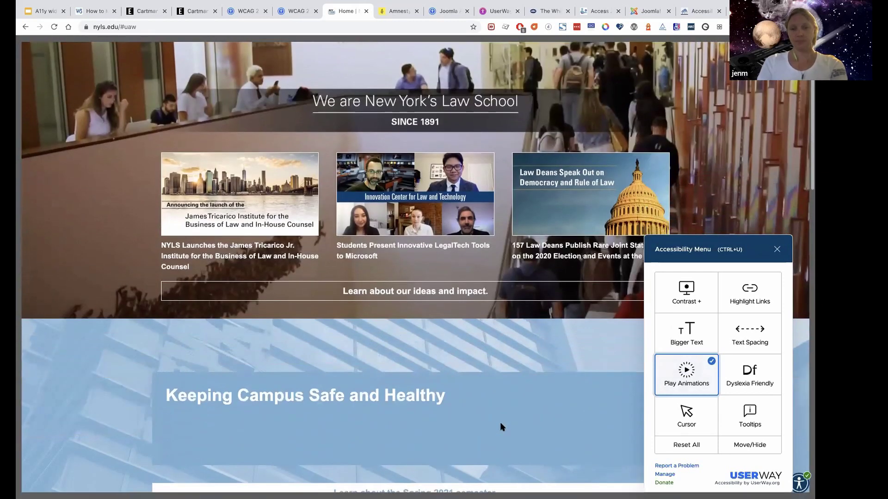
scroll(501, 423, "down", 6)
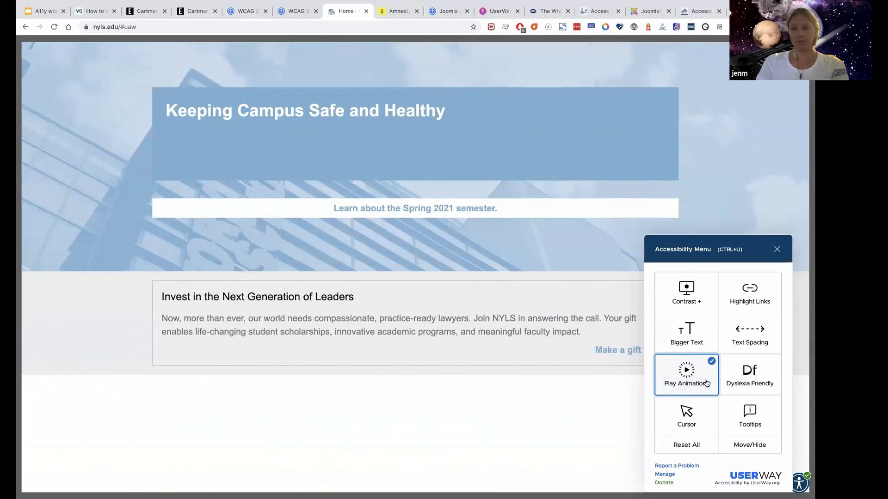
scroll(528, 311, "up", 5)
scroll(528, 311, "up", 1)
scroll(528, 310, "down", 6)
scroll(528, 311, "up", 4)
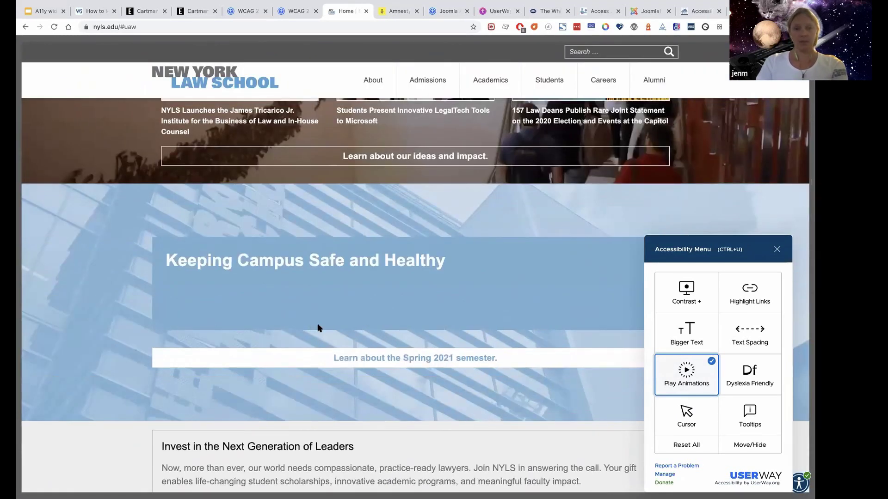
Enlarge the text through several levels and invert colours, then turn Bigger Text back off
left_click(701, 330)
left_click(689, 290)
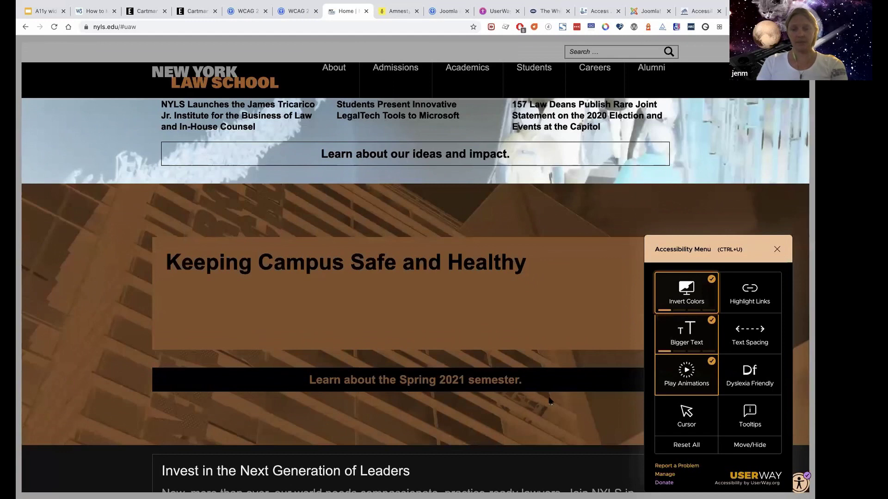
left_click(676, 336)
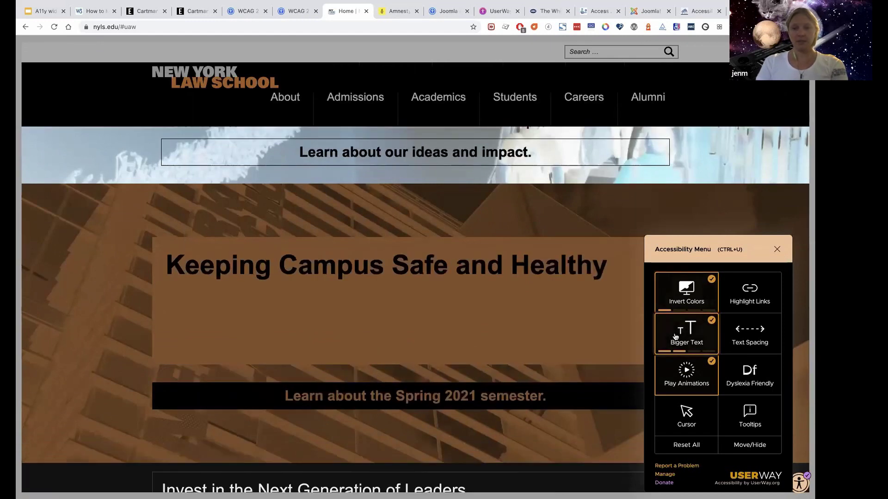
left_click(676, 336)
left_click(676, 336)
left_click(675, 336)
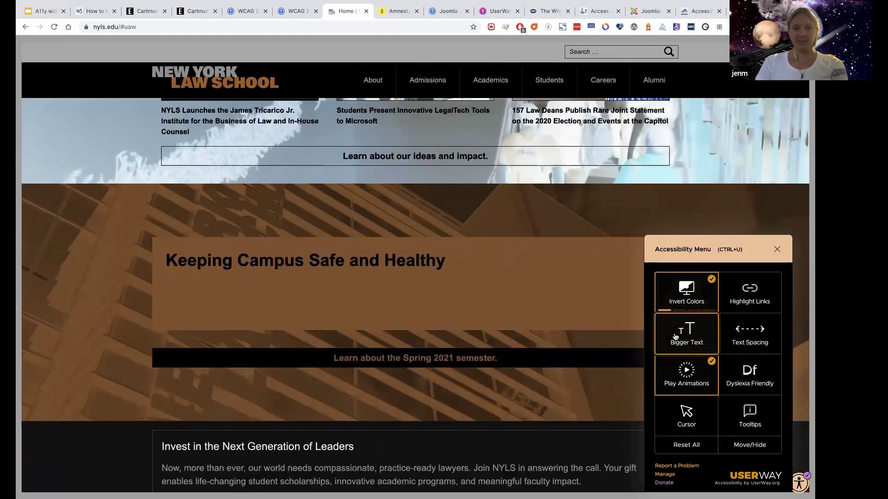
Cycle Contrast+ from Dark Contrast to Light Contrast and scroll to review the homepage
left_click(682, 294)
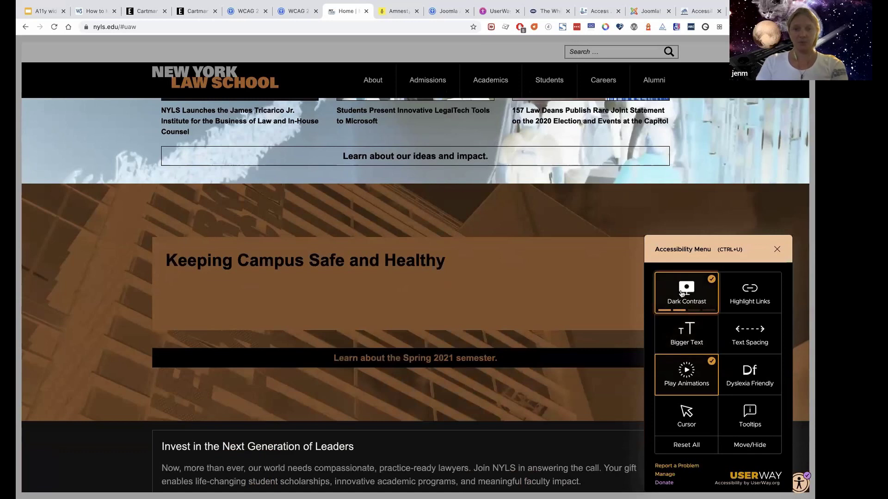
left_click(682, 294)
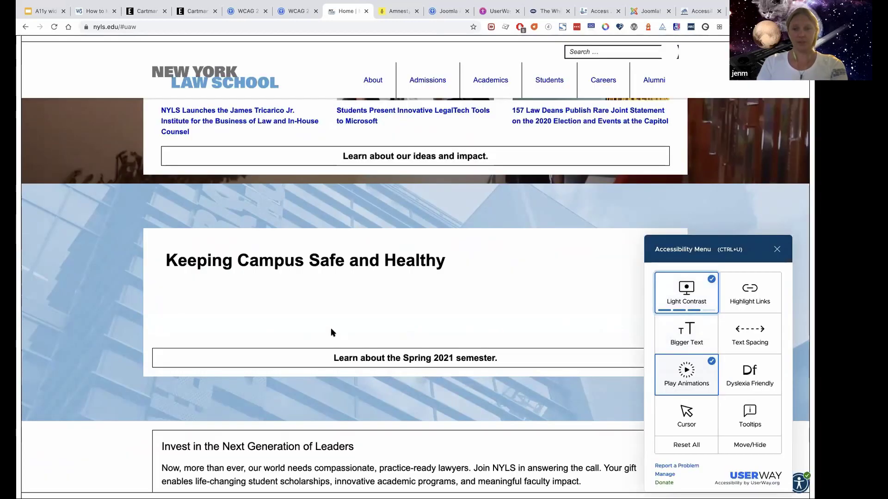
scroll(443, 418, "up", 4)
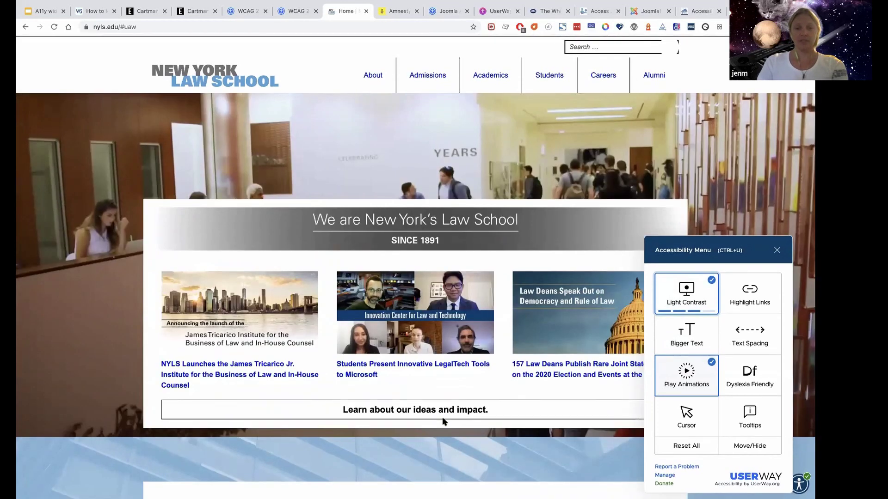
scroll(443, 422, "down", 4)
scroll(442, 421, "down", 4)
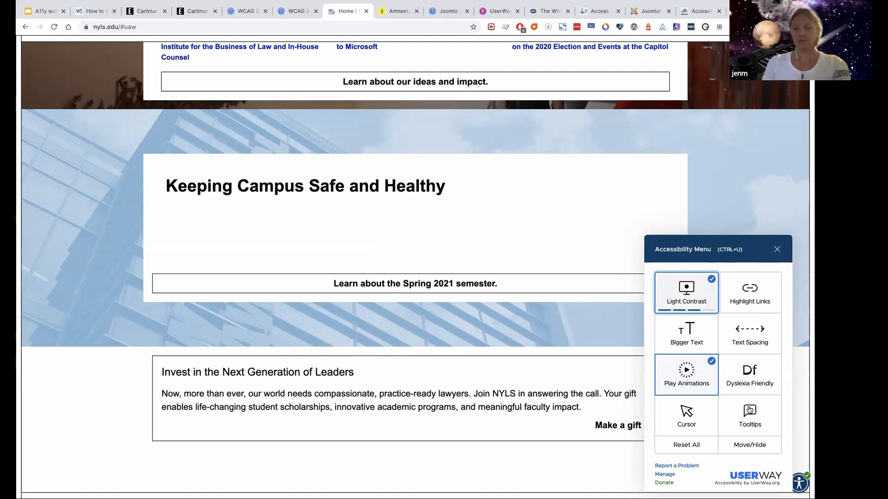
Cycle Cursor through Big Cursor, Reading Mask and Reading Guide to off, then Reset All
left_click(691, 428)
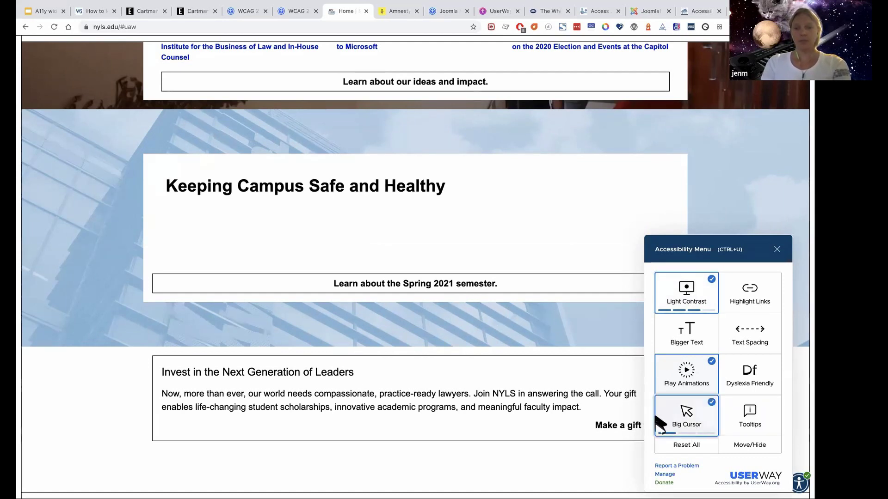
left_click(677, 422)
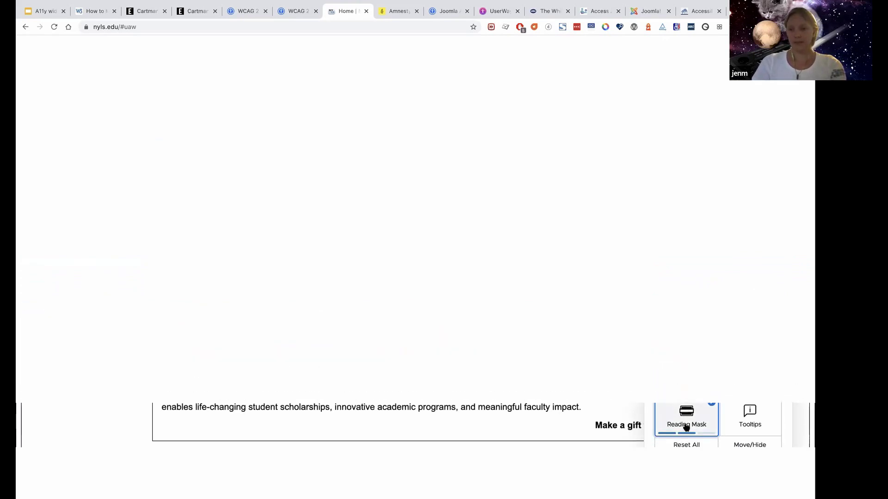
left_click(686, 426)
left_click(686, 427)
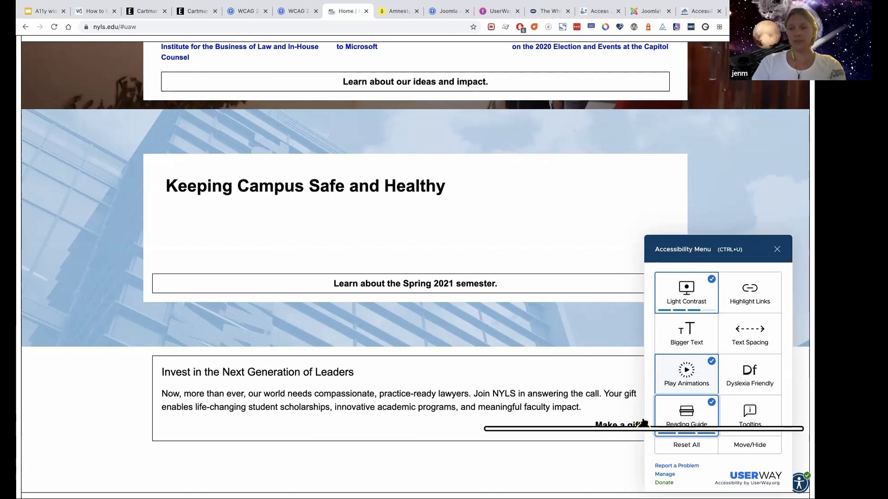
left_click(687, 424)
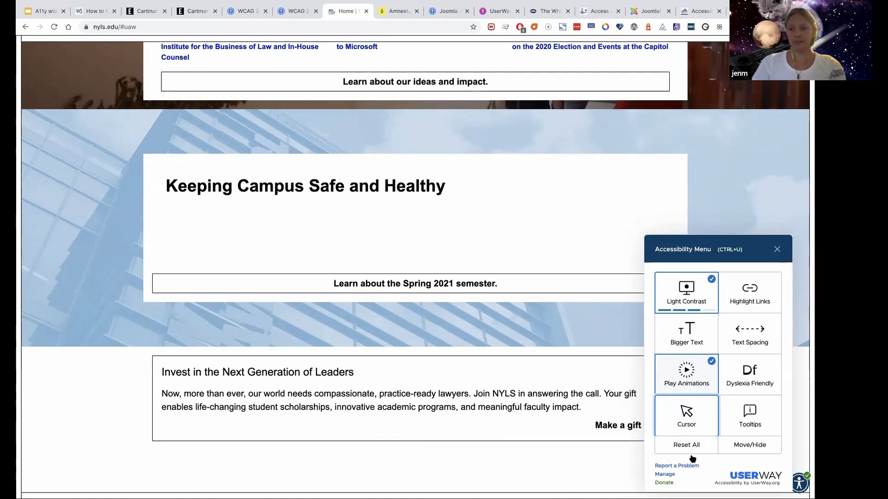
left_click(679, 449)
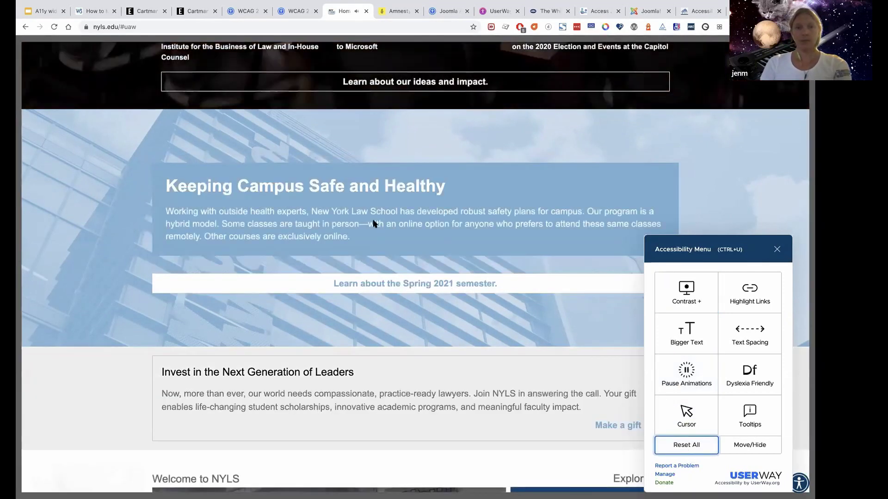
scroll(374, 224, "up", 10)
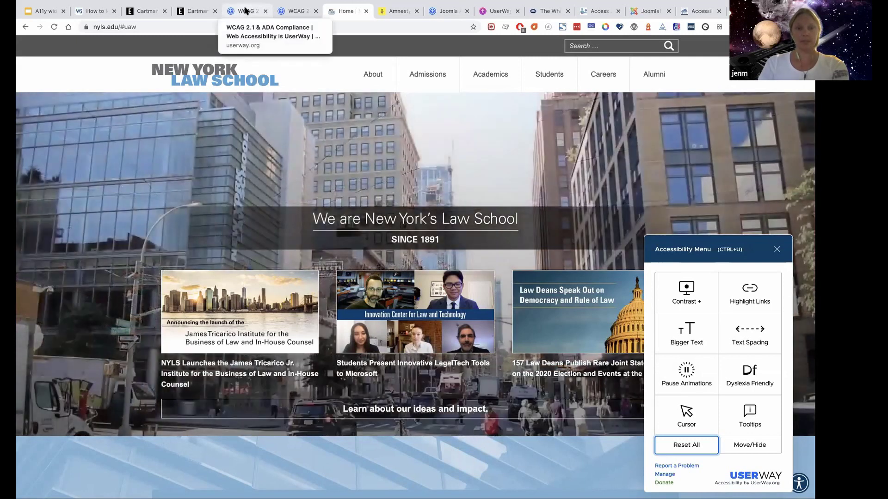
On the userway.org tab, expand the FAQ answer about full ADA compliance
left_click(245, 10)
scroll(467, 315, "down", 5)
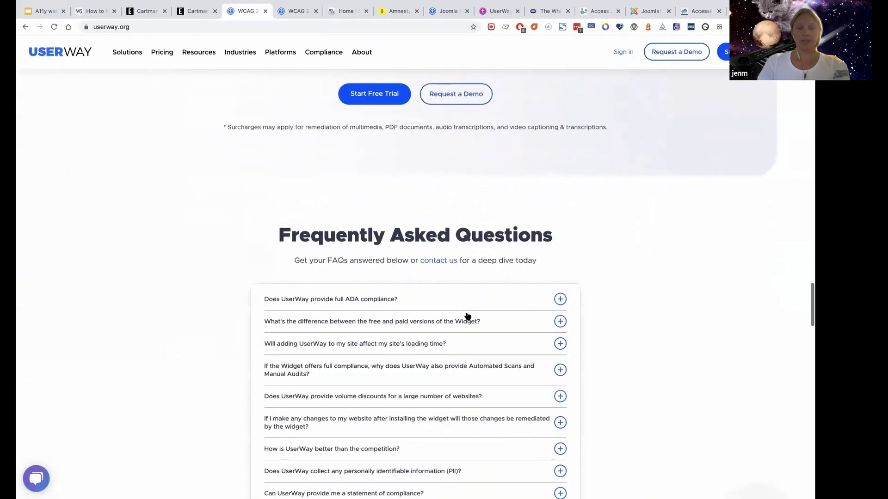
scroll(467, 316, "down", 2)
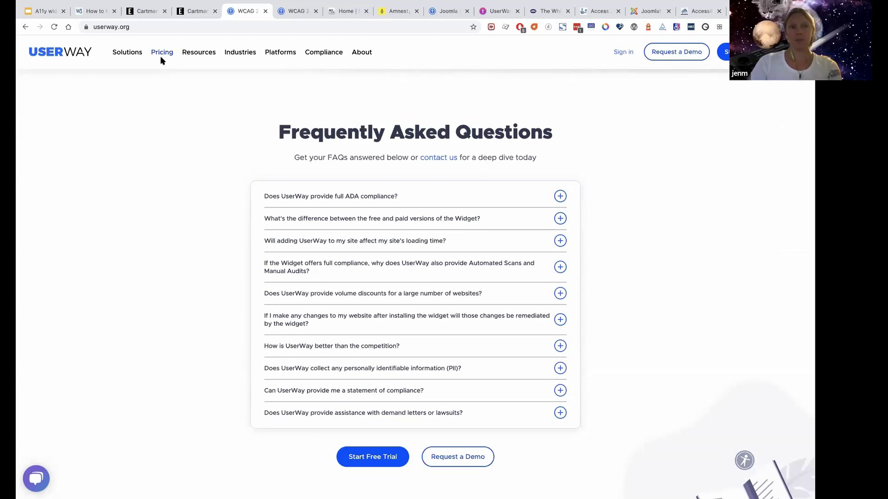
left_click(425, 197)
scroll(612, 240, "down", 1)
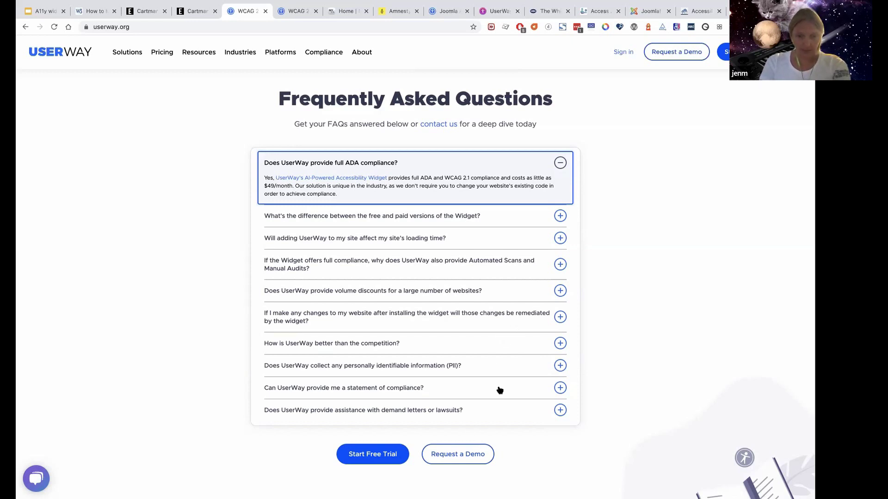
Expand the demand letters or lawsuits answer, then scroll up to the accessibility functions grid
left_click(491, 415)
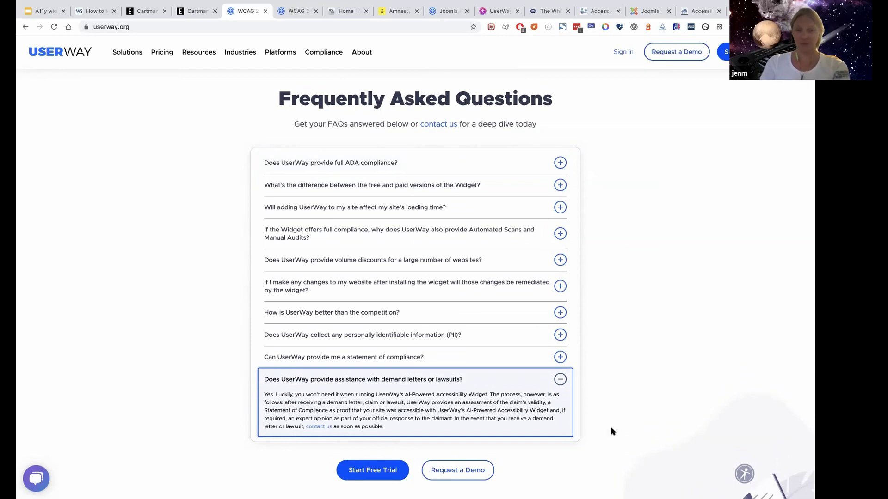
scroll(615, 430, "down", 2)
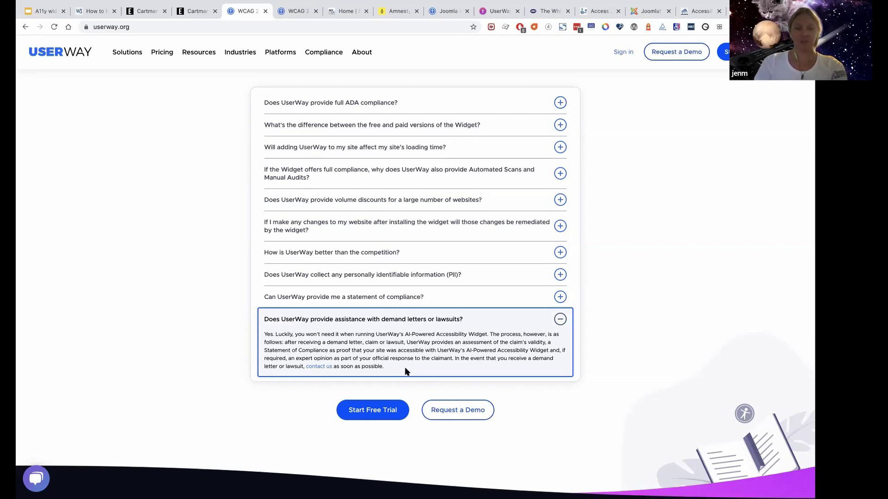
scroll(603, 251, "up", 3)
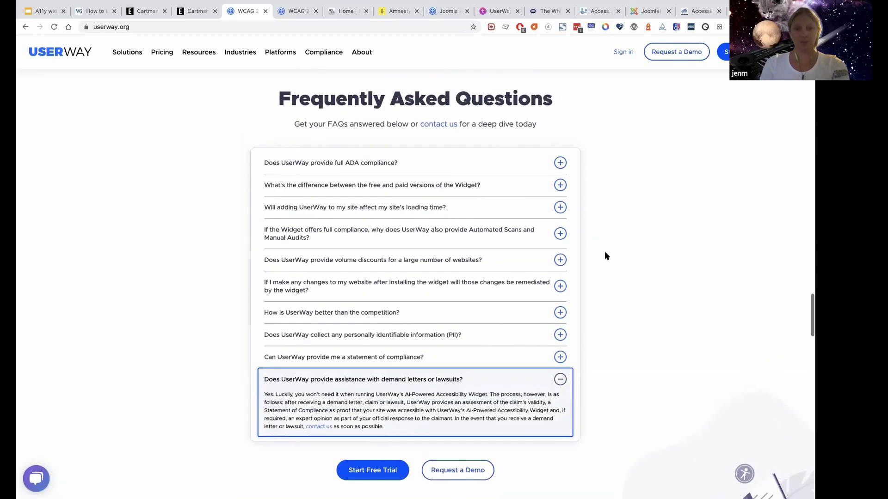
scroll(603, 251, "up", 10)
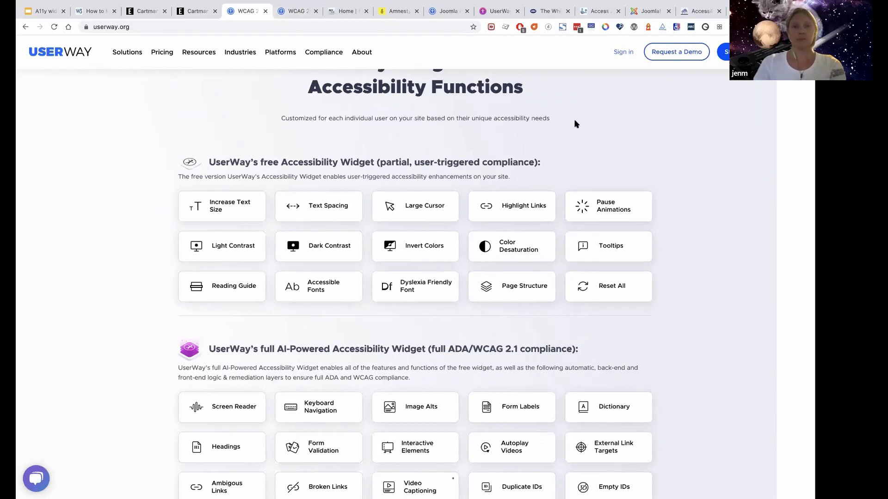
Scroll to the top, switch tabs, and choose GDPR from the Compliance menu
scroll(574, 120, "up", 4)
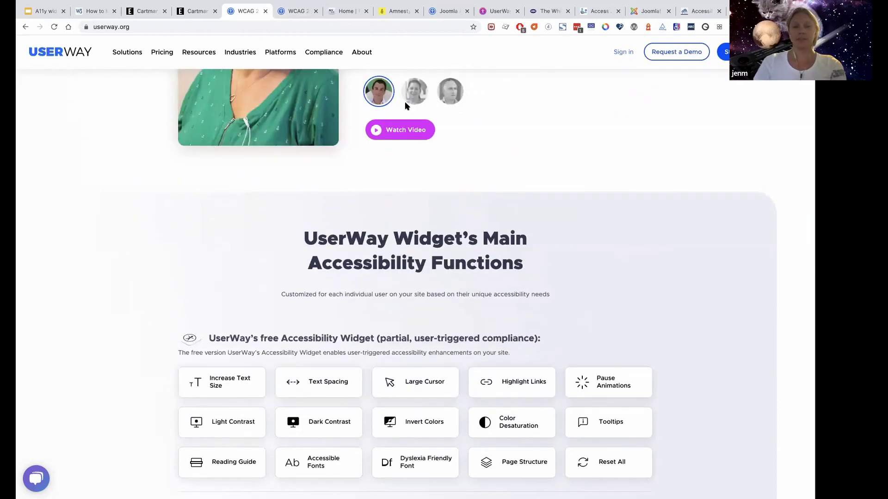
scroll(428, 208, "up", 3)
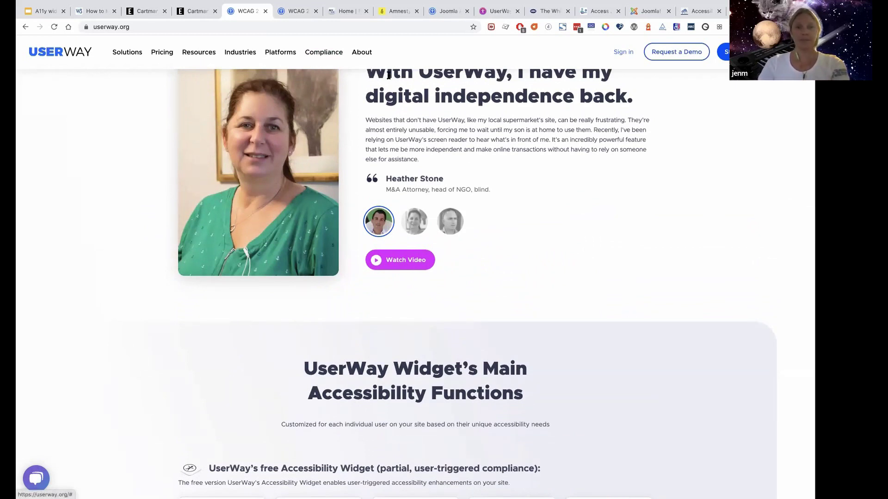
left_click(298, 11)
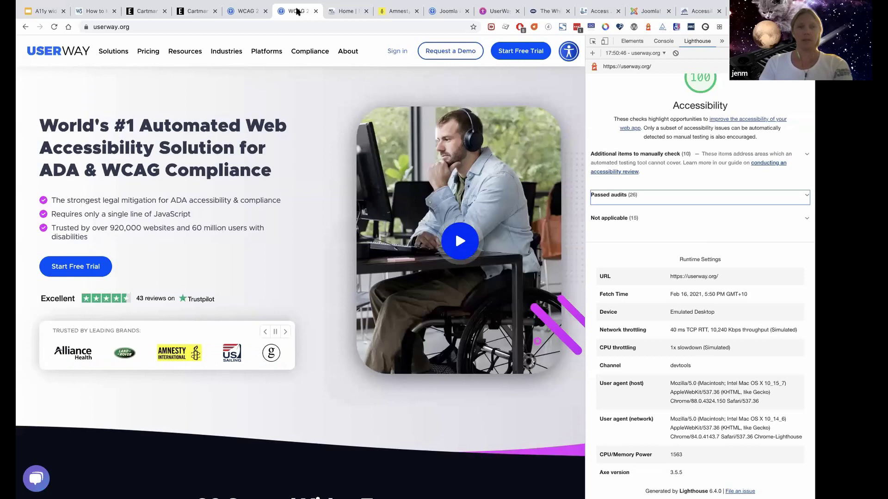
left_click(310, 51)
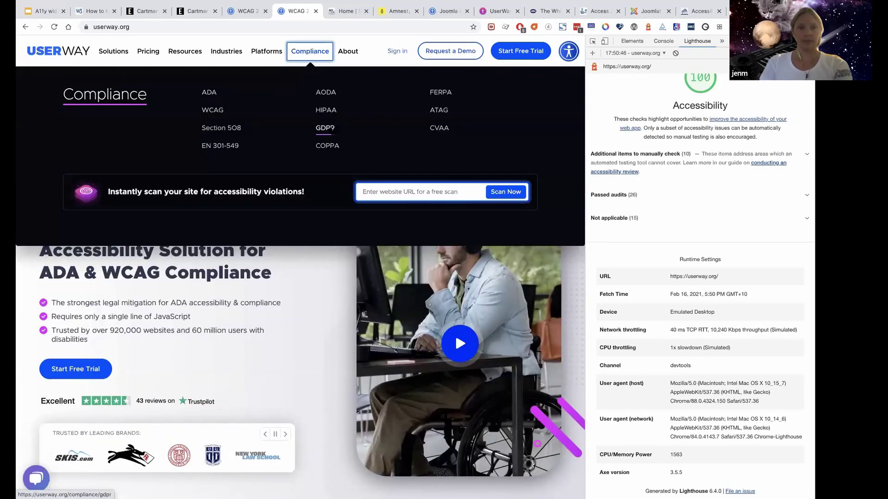
left_click(328, 128)
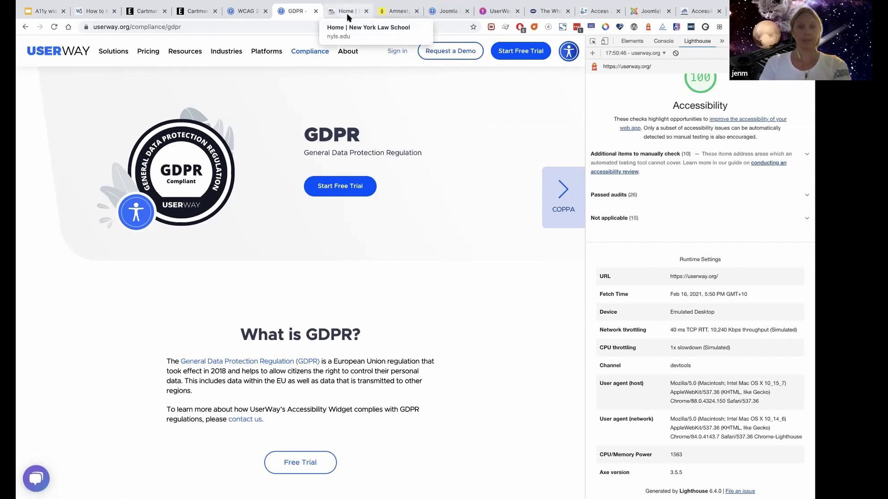
Switch to the Amnesty International USA homepage tab to show its accessibility menu
left_click(395, 11)
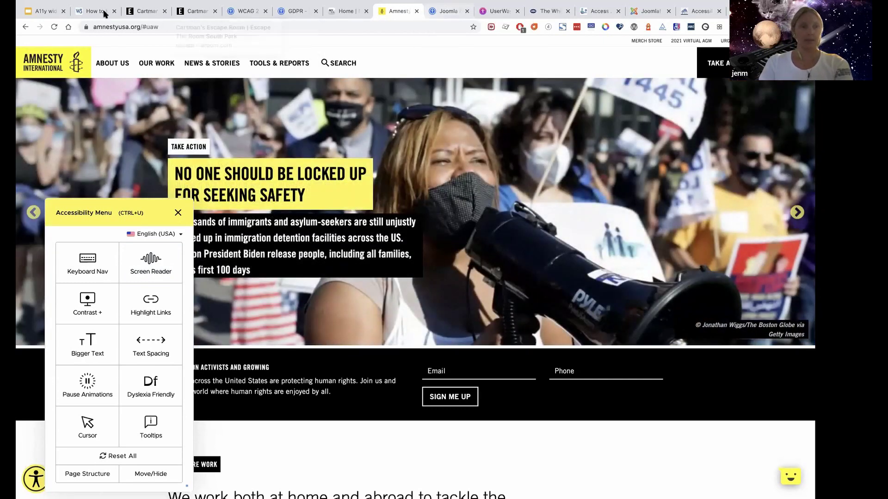
Step through the slides, userway.org, GDPR, law school and Amnesty tabs to the UserWay dashboard
left_click(45, 11)
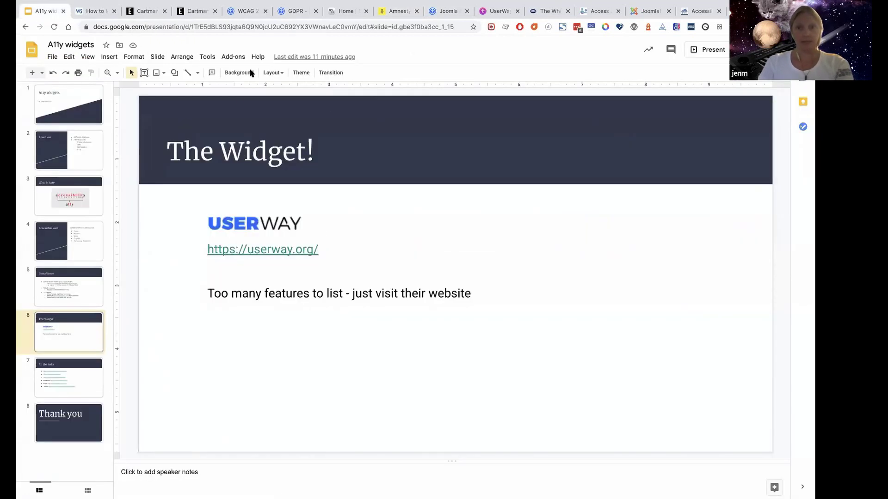
left_click(233, 10)
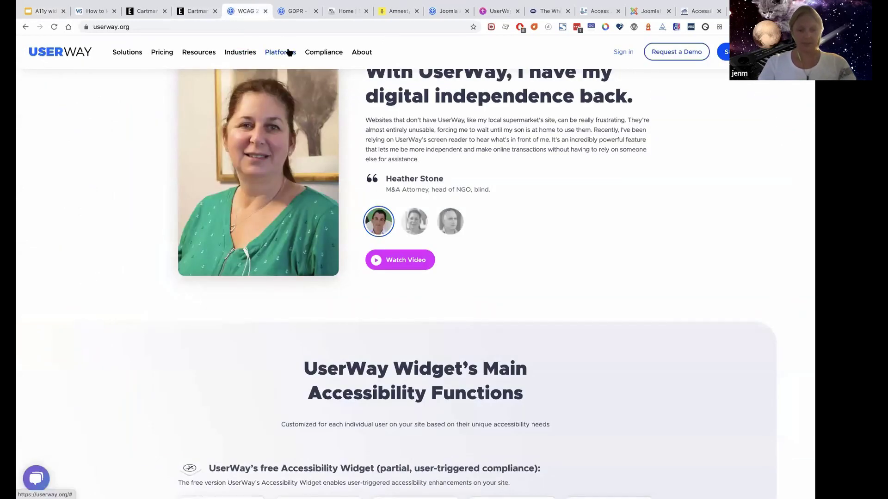
key("ctrl+Tab")
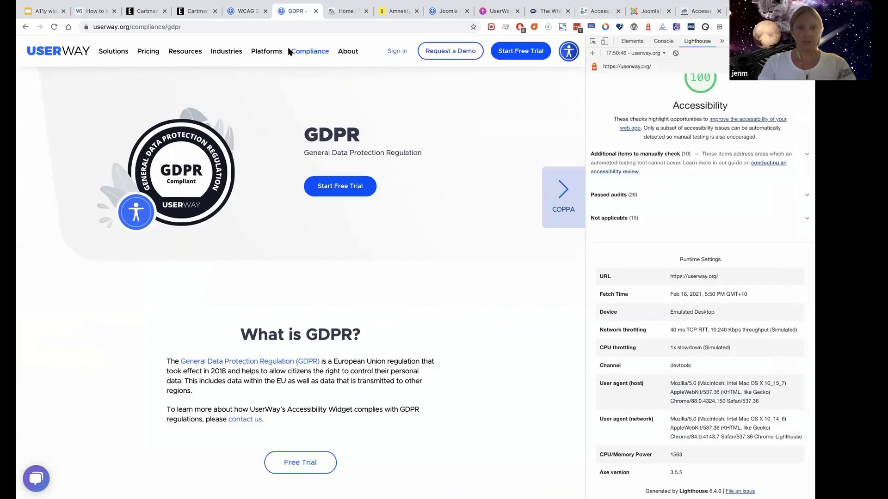
key("ctrl+Tab")
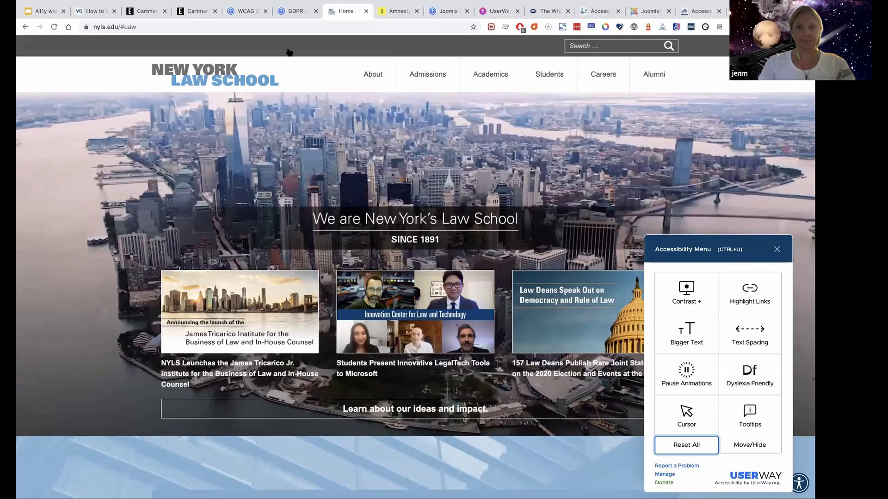
key("ctrl+Tab")
key("ctrl+Tab")
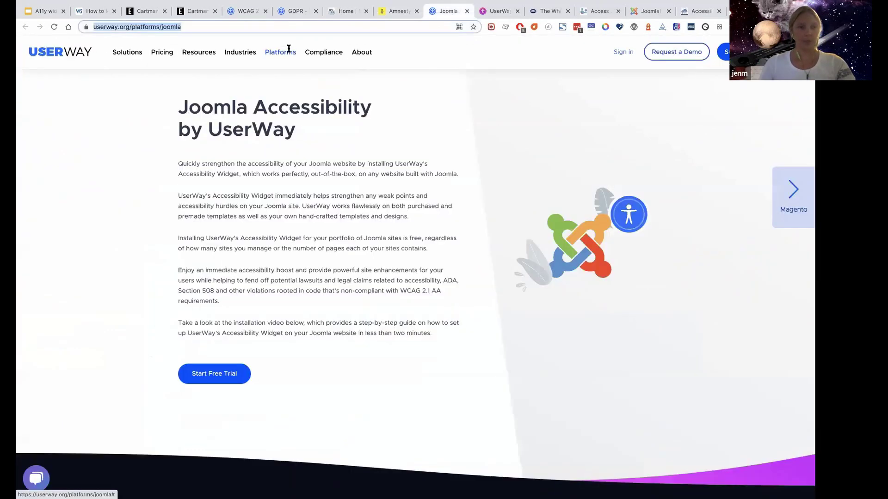
key("ctrl+Tab")
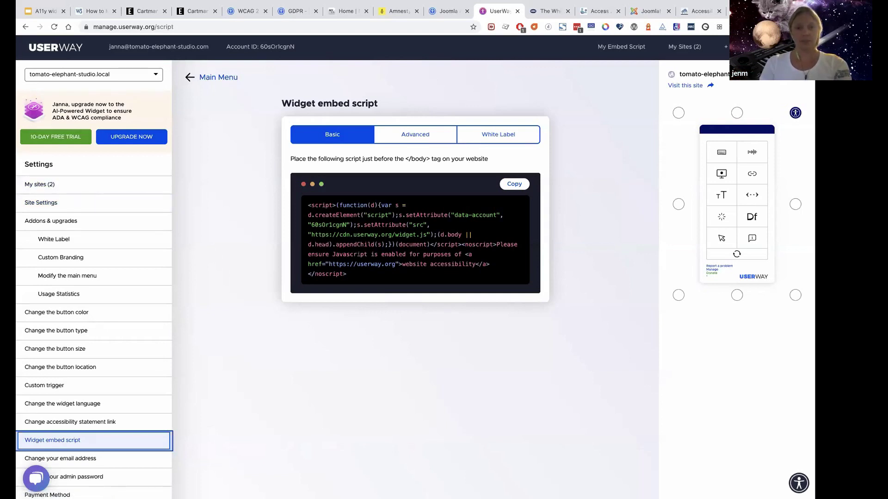
Highlight the Basic embed script, then switch to Advanced and highlight its commented override lines
left_click_drag(347, 274, 308, 205)
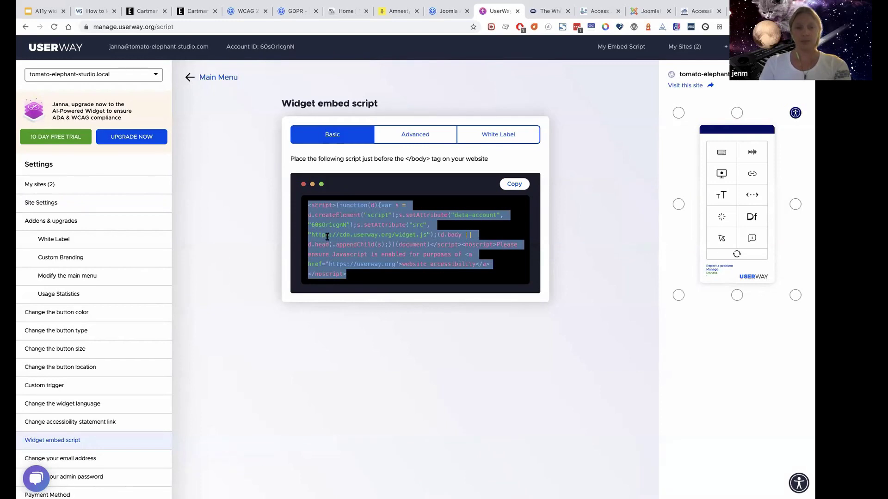
left_click(416, 139)
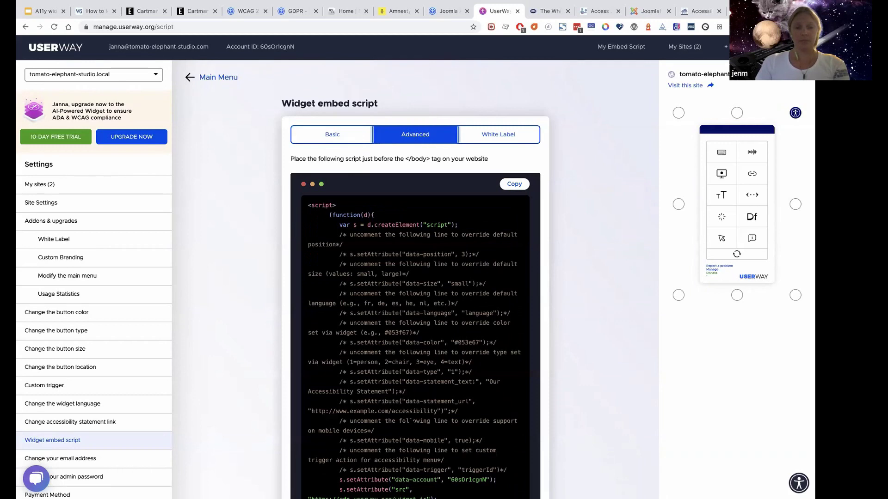
scroll(417, 141, "down", 3)
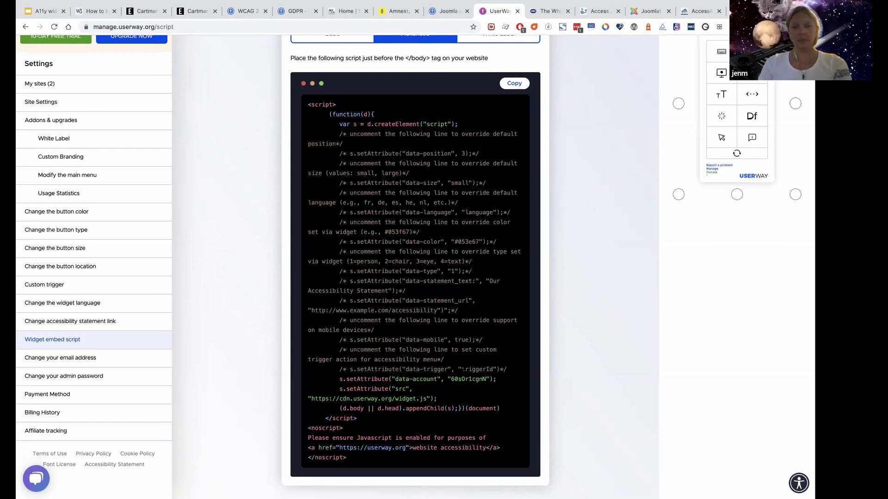
left_click_drag(461, 369, 315, 144)
left_click(354, 166)
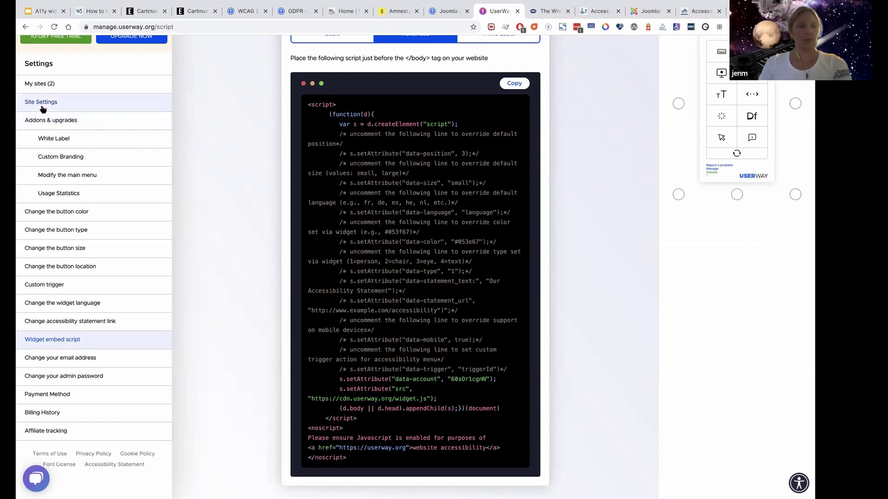
scroll(42, 108, "up", 2)
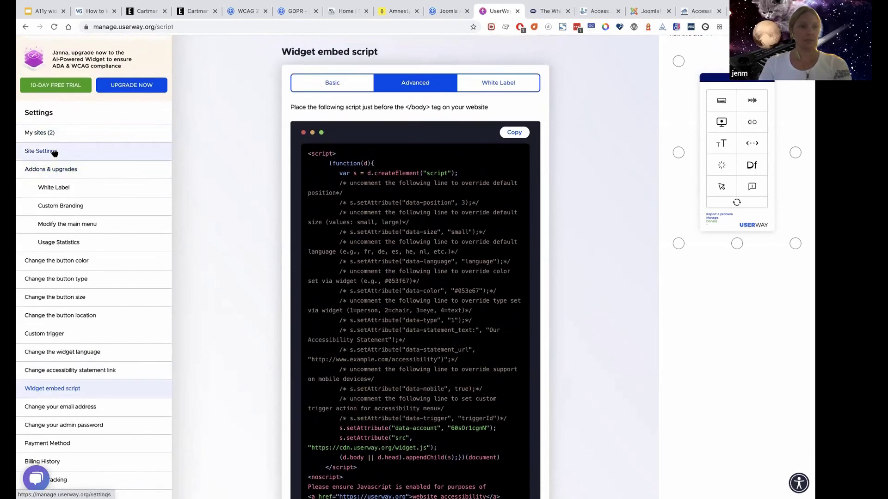
Browse the site settings, add-ons and upgrades, and White Label pages of the dashboard
left_click(52, 151)
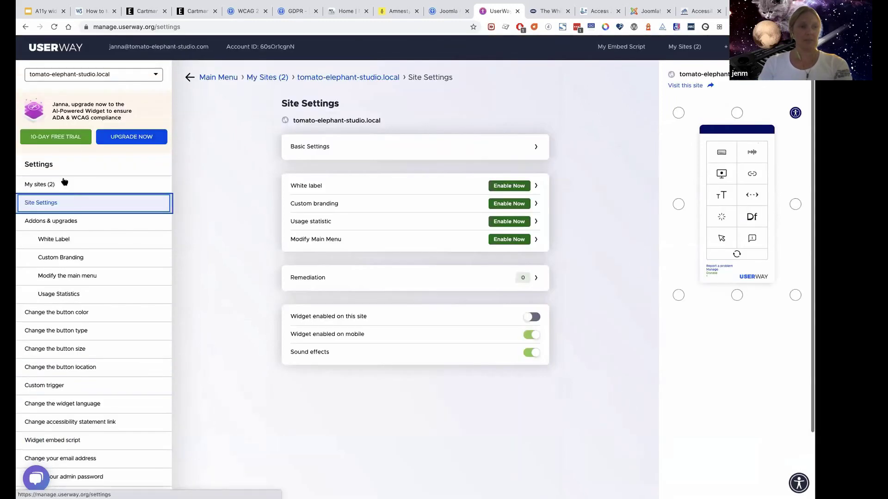
left_click(90, 228)
left_click(88, 239)
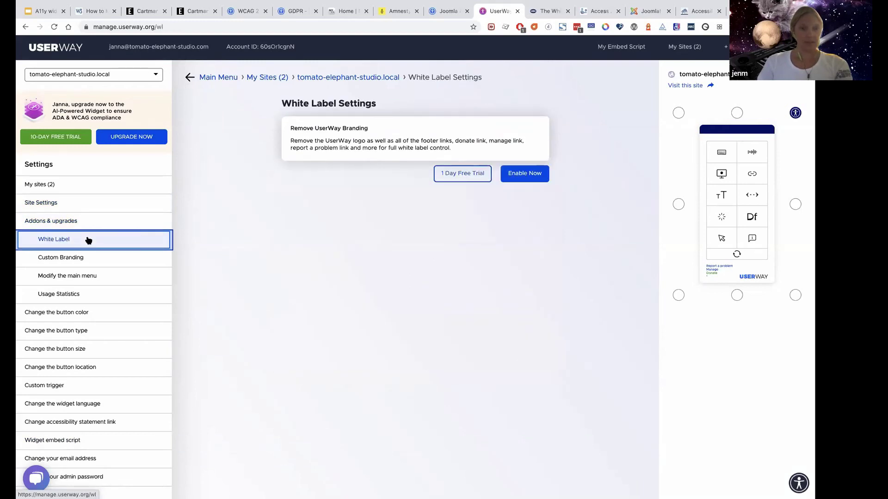
scroll(125, 336, "down", 1)
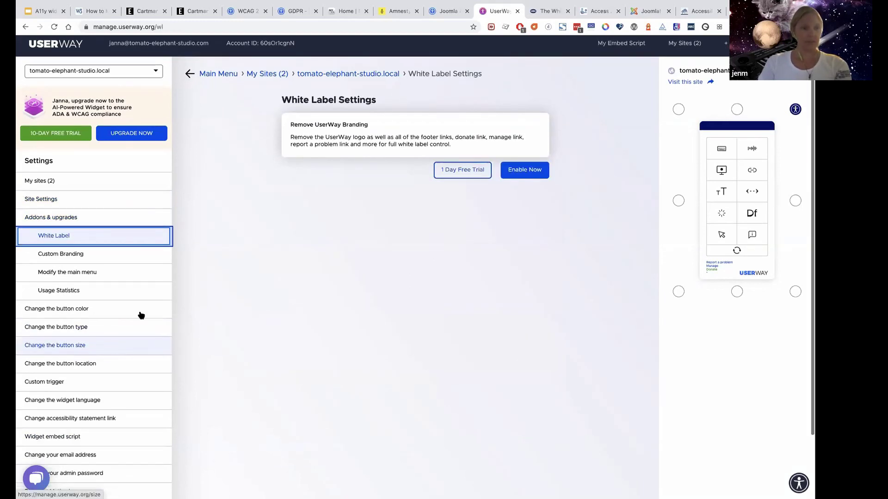
scroll(141, 316, "down", 1)
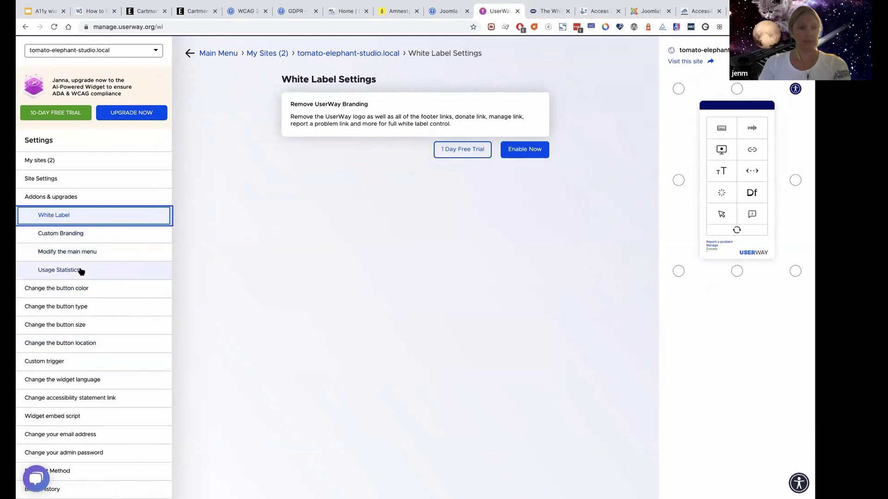
Set the widget button colour to black, toggling the gradient on and back off
left_click(75, 288)
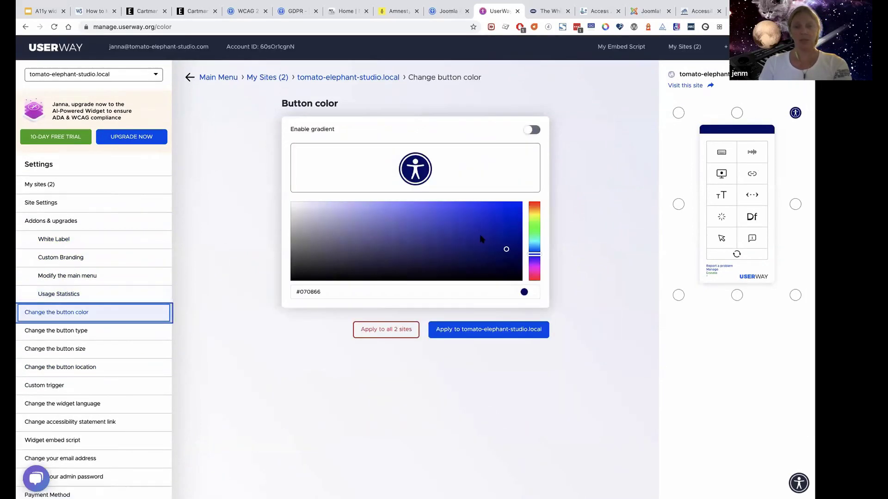
left_click_drag(481, 239, 459, 283)
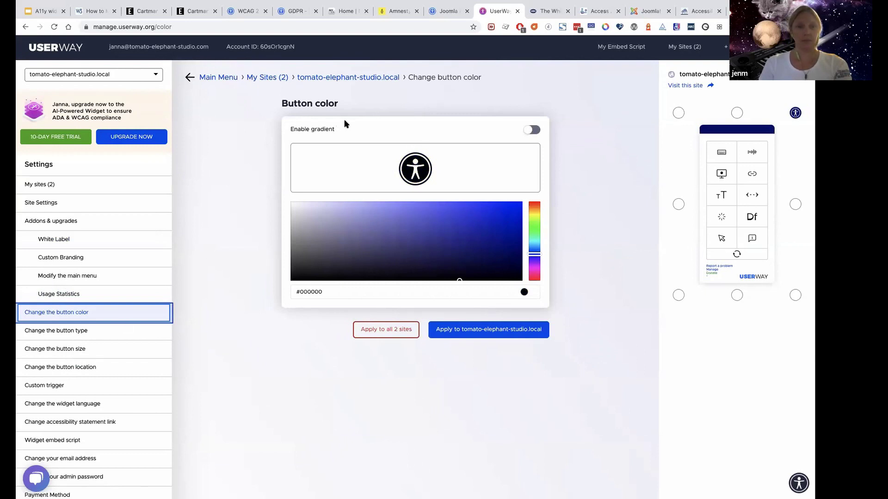
left_click(530, 130)
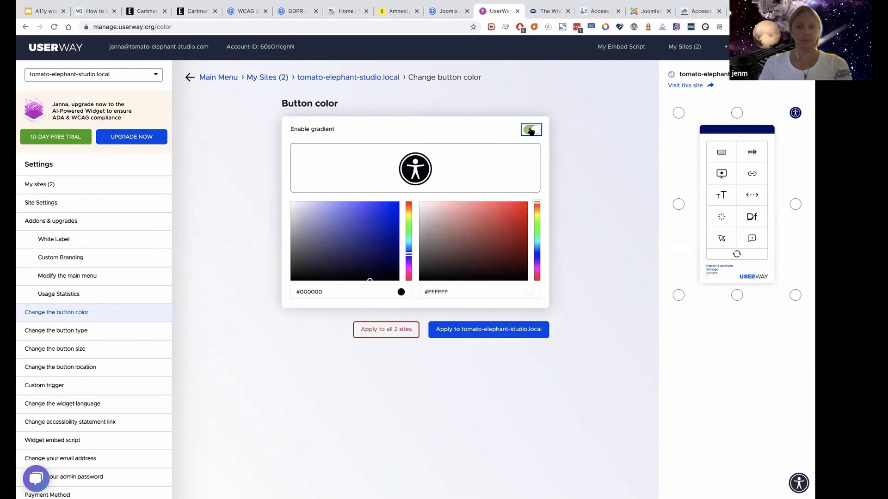
left_click(531, 130)
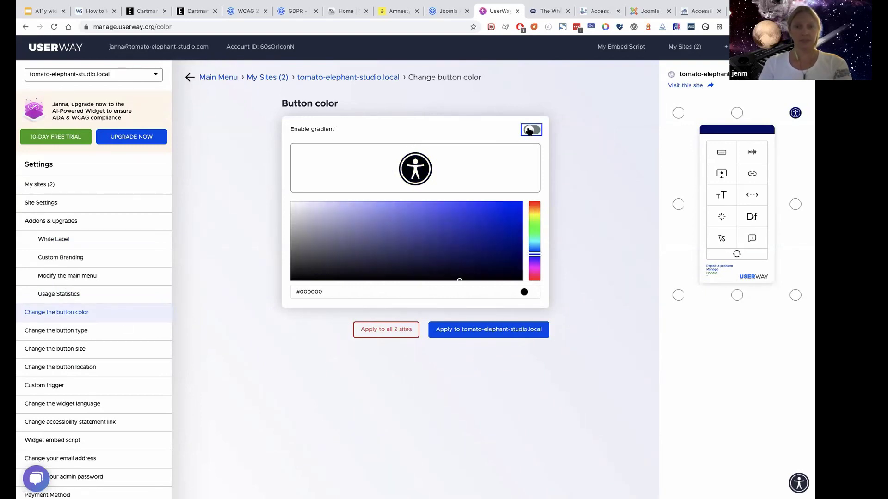
Try the Accessibility Menu text, wheelchair icon and crossed-out eye icon button types
left_click(91, 332)
left_click(420, 332)
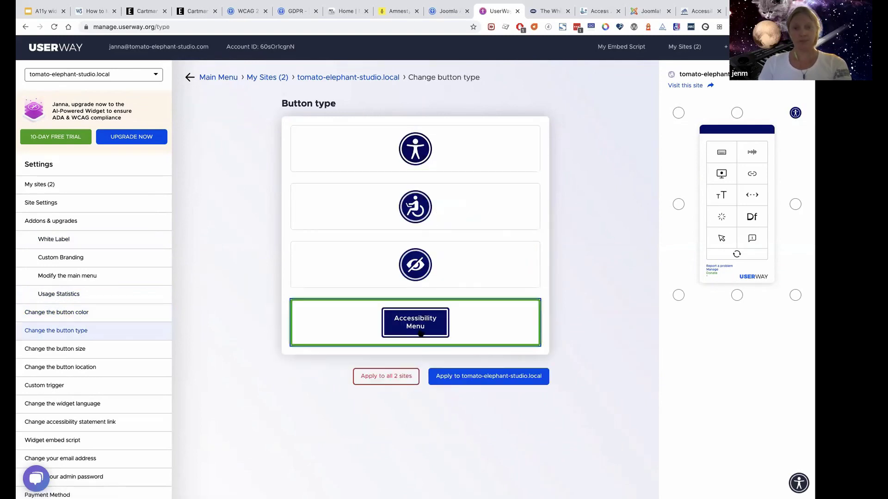
left_click(432, 192)
left_click(430, 267)
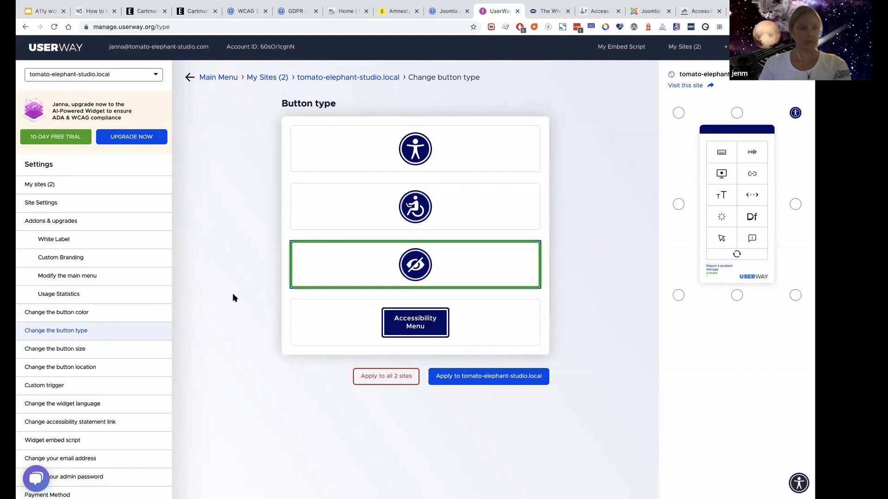
scroll(69, 383, "down", 3)
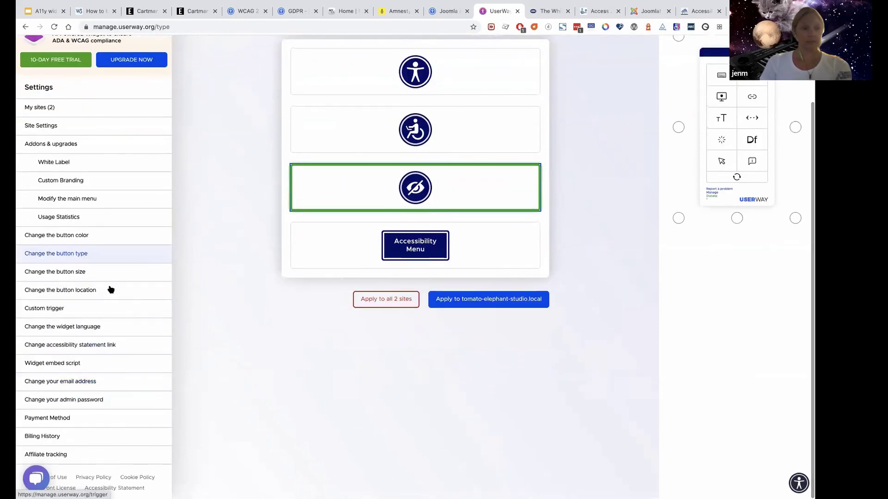
Move the widget button through bottom centre, bottom right and middle right to top left
left_click(94, 274)
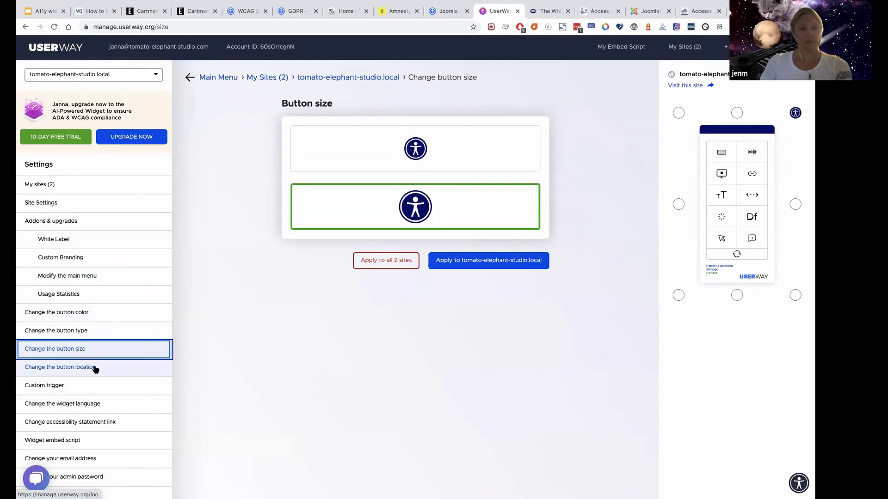
left_click(95, 368)
left_click(415, 215)
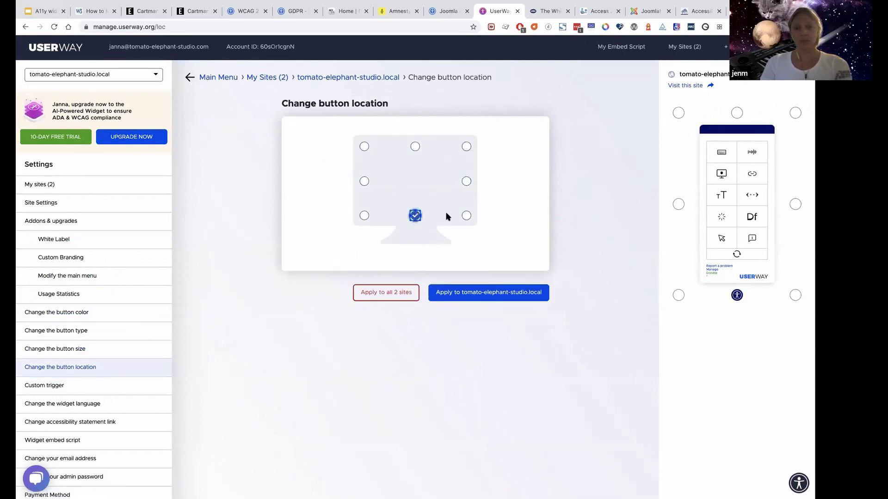
left_click(466, 215)
left_click(466, 181)
left_click(365, 146)
Review the available widget languages, keeping English (USA)
scroll(123, 384, "down", 2)
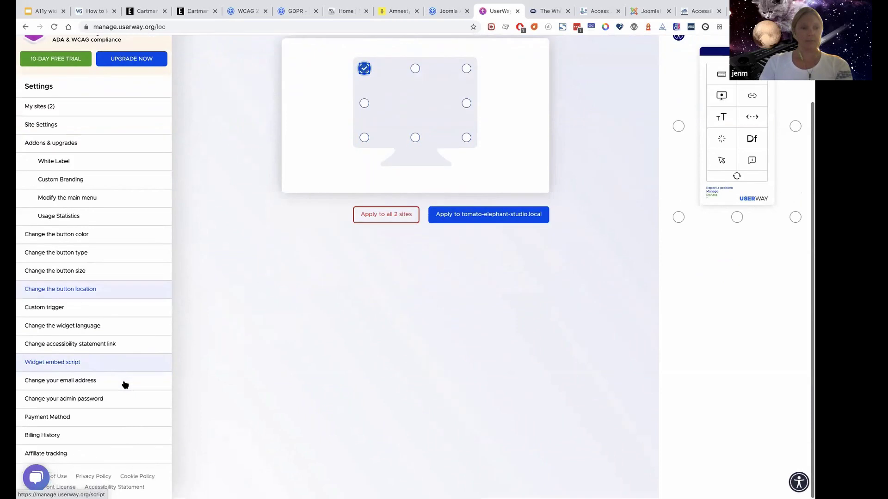
left_click(78, 327)
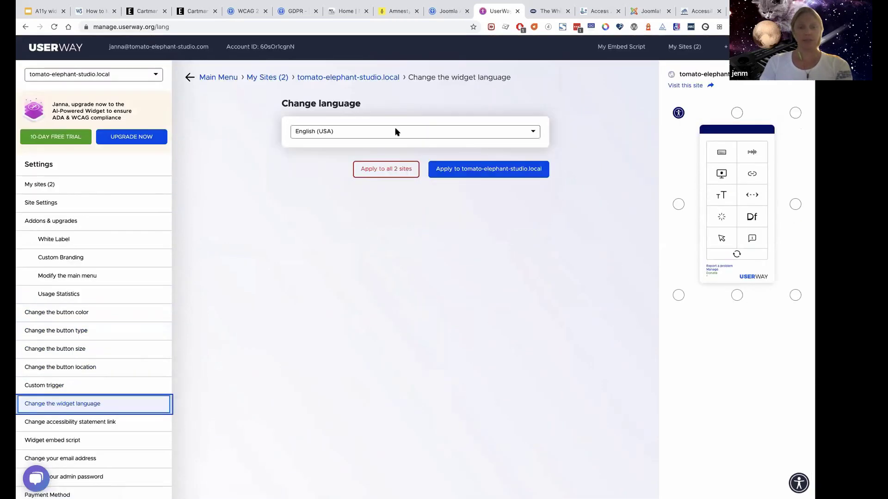
left_click(396, 132)
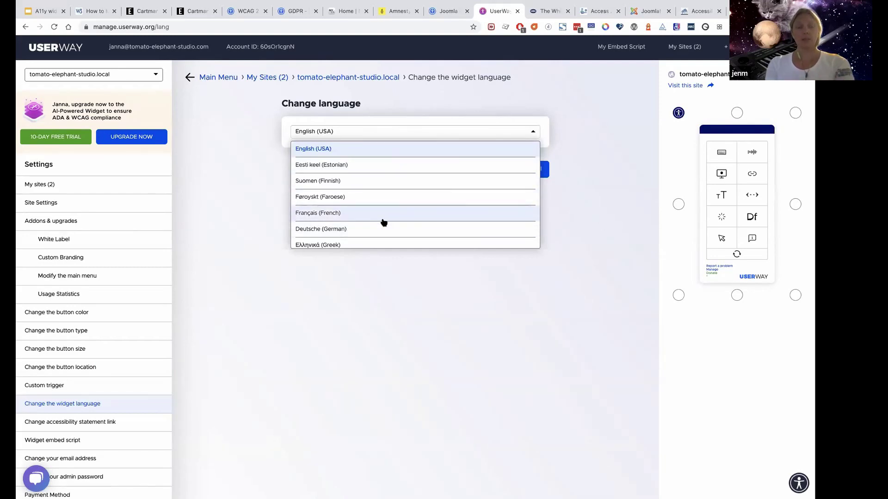
scroll(383, 223, "down", 2)
scroll(384, 223, "down", 1)
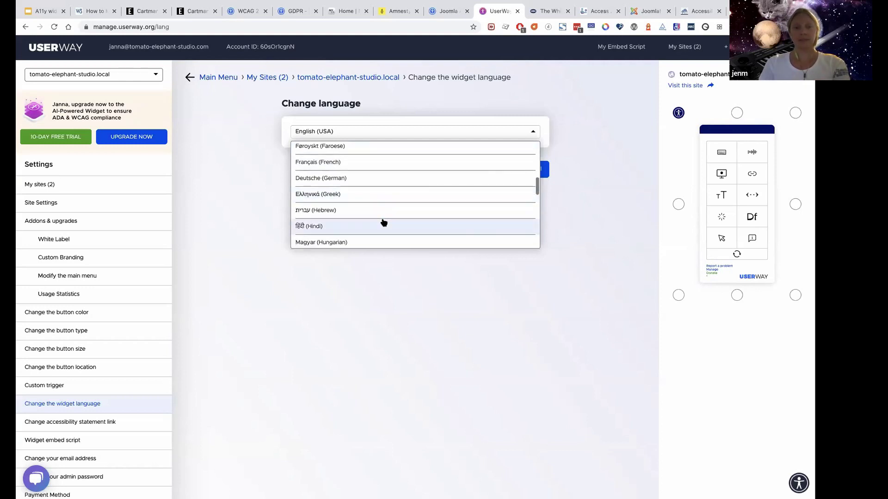
left_click(404, 301)
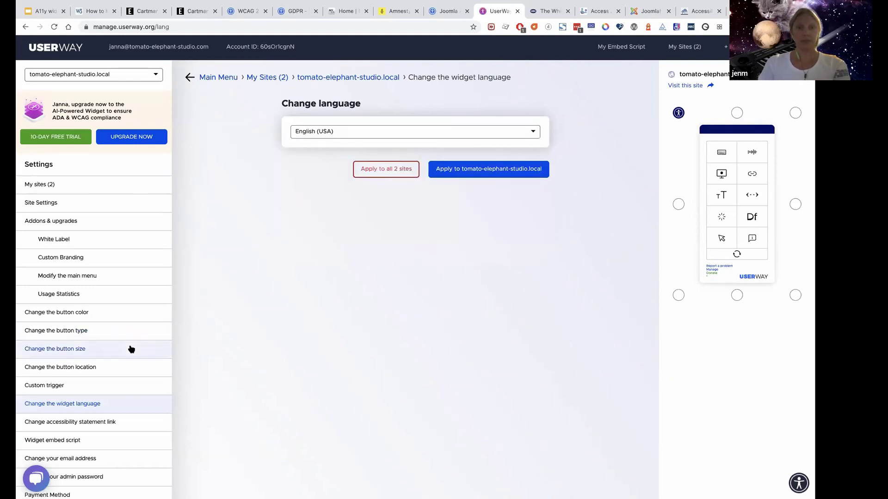
scroll(131, 349, "down", 1)
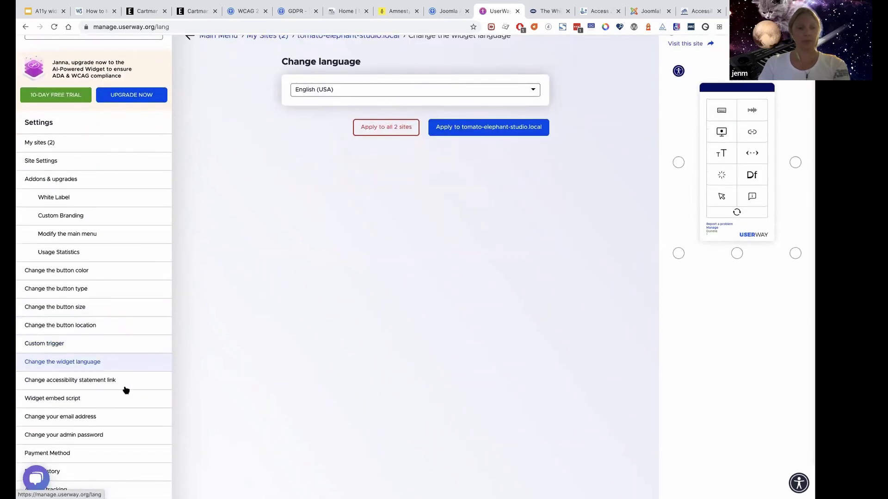
scroll(242, 371, "down", 1)
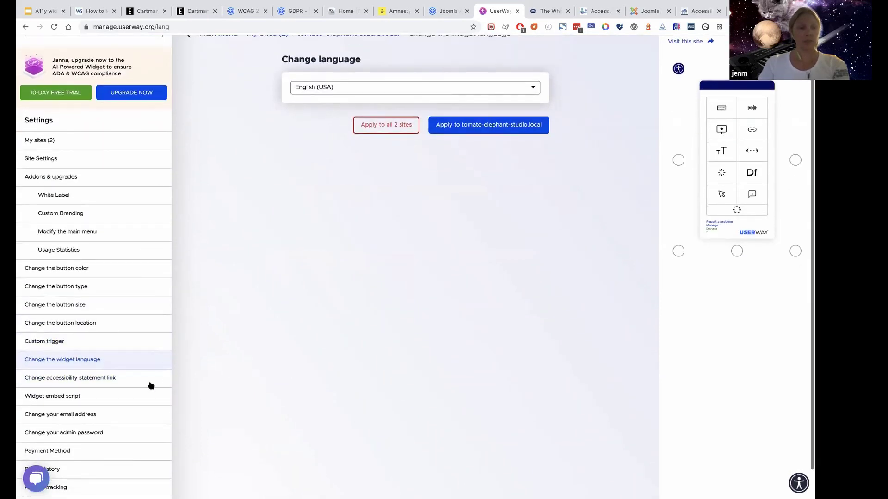
Show the accessibility statement link settings
left_click(98, 381)
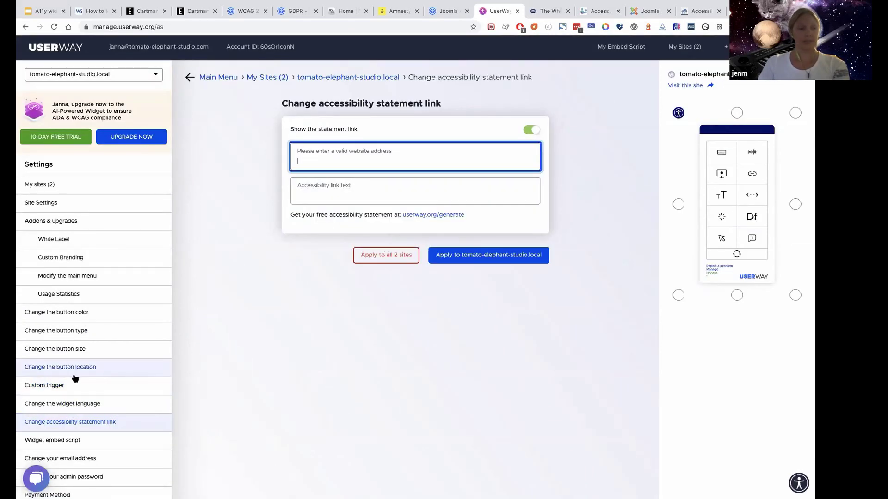
scroll(75, 378, "down", 1)
scroll(75, 378, "down", 3)
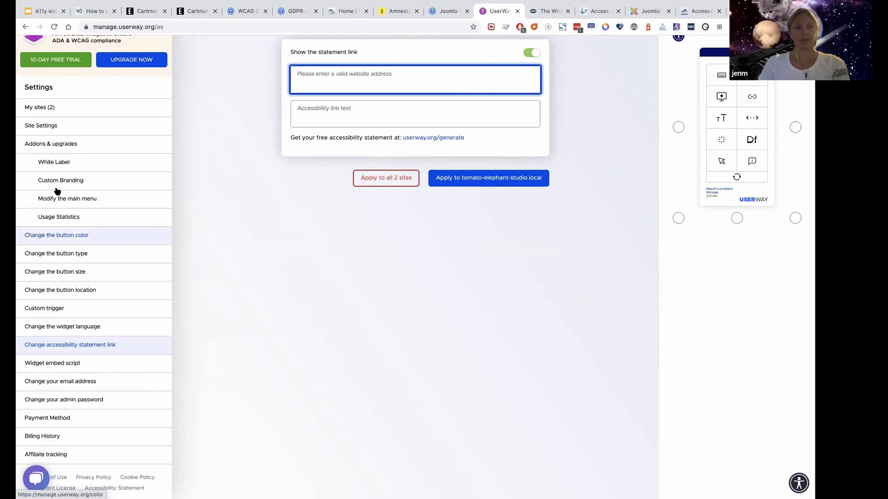
scroll(365, 164, "up", 3)
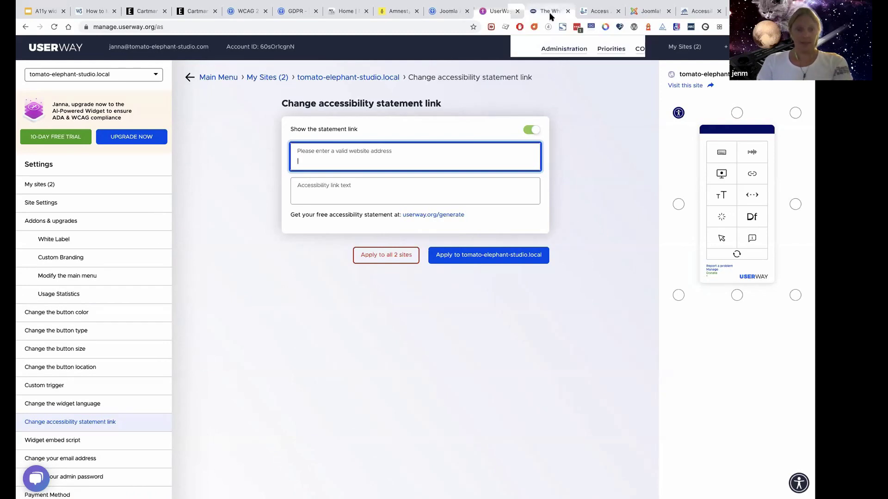
left_click(550, 16)
Show slide 7, All the links, and demo the Cartman escape room's accessibility tools panel
left_click(49, 13)
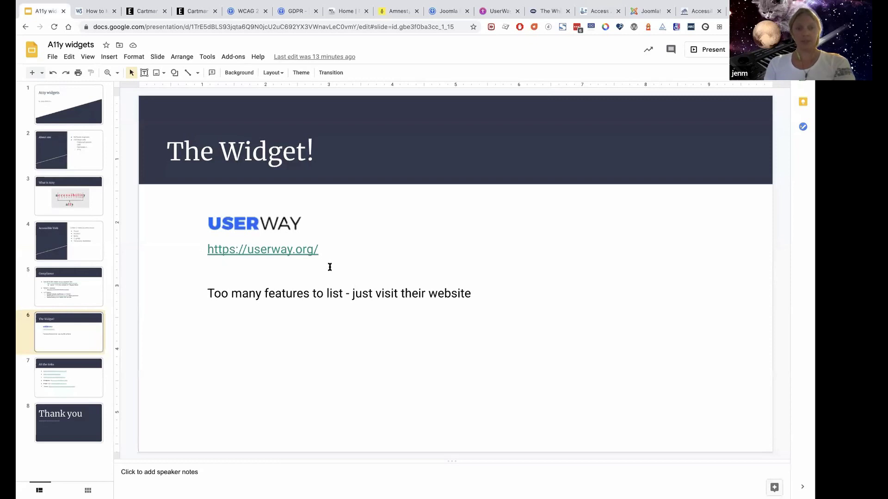
left_click(88, 376)
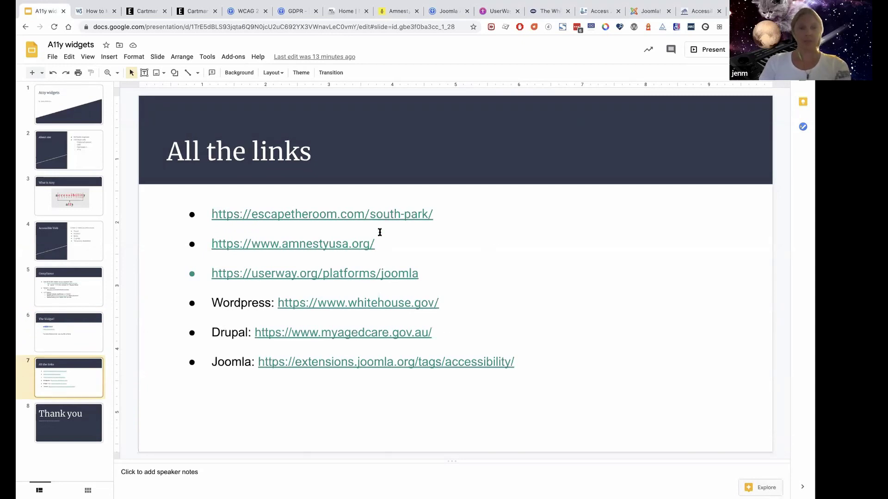
left_click(144, 11)
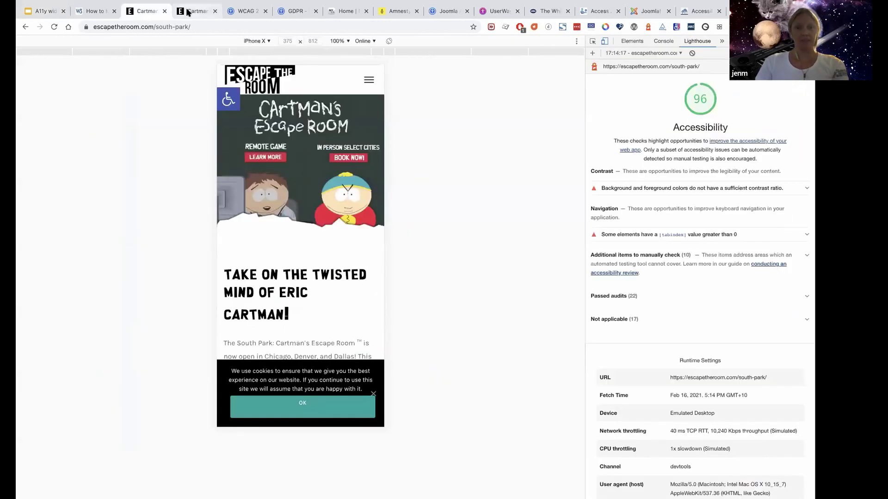
left_click(187, 12)
left_click(29, 96)
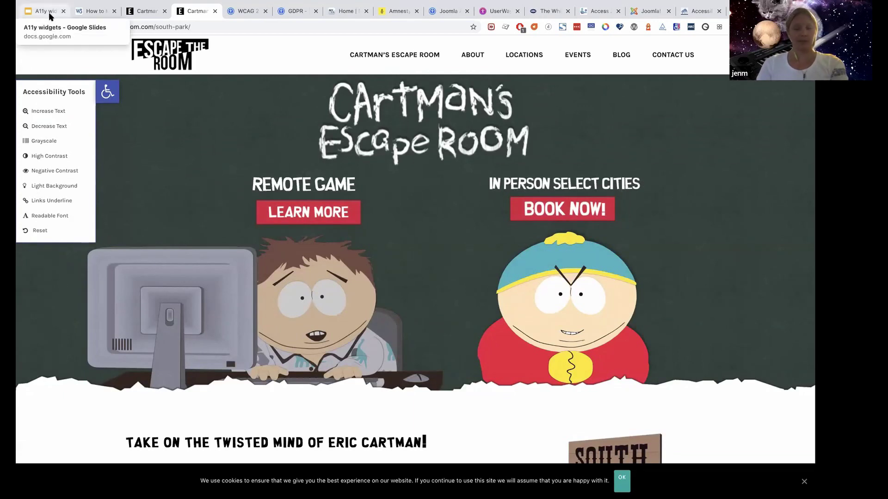
left_click(49, 13)
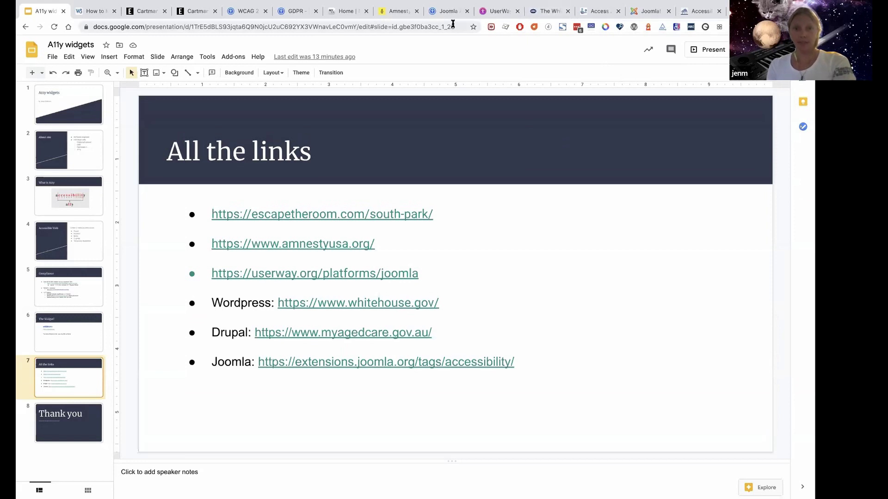
Show UserWay's Joomla platform page and scroll through its installation guide video and Joomla Accessibility overview
left_click(428, 13)
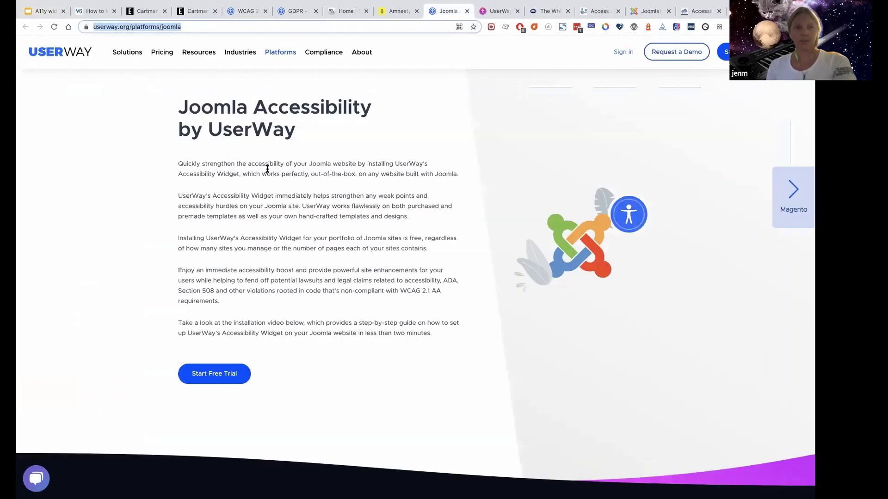
scroll(334, 280, "up", 5)
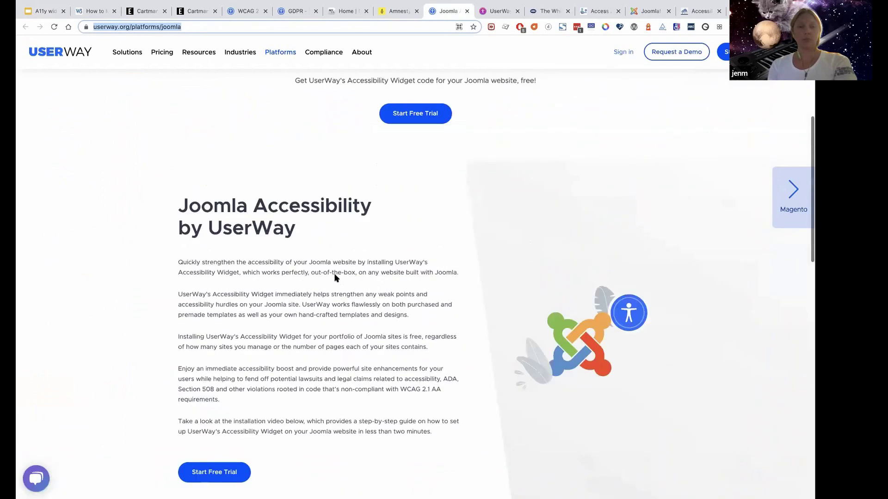
scroll(334, 276, "up", 3)
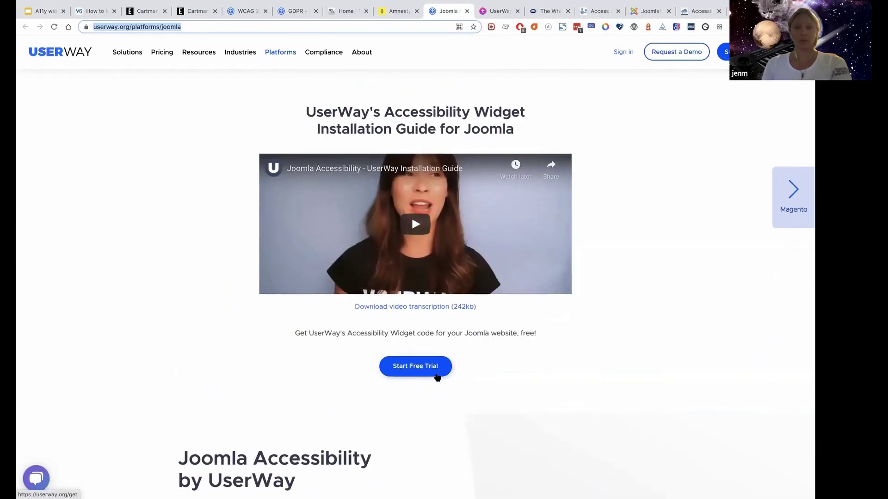
scroll(437, 378, "down", 1)
scroll(436, 379, "down", 3)
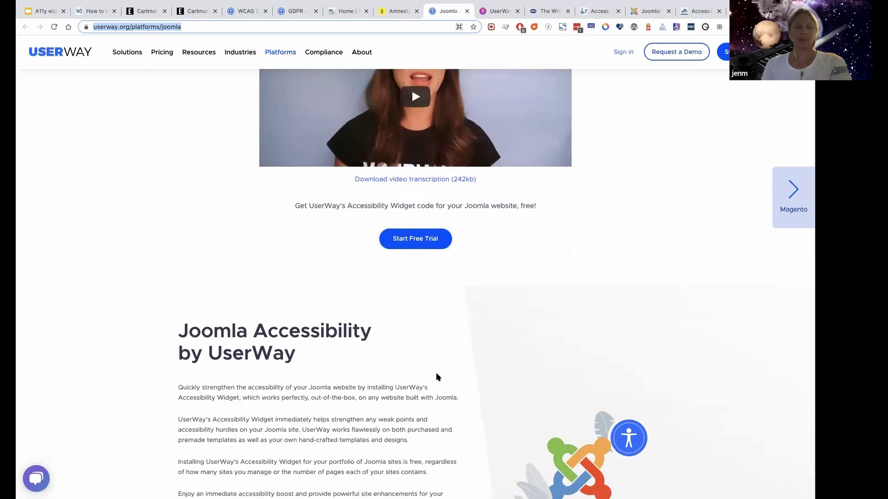
scroll(436, 372, "down", 2)
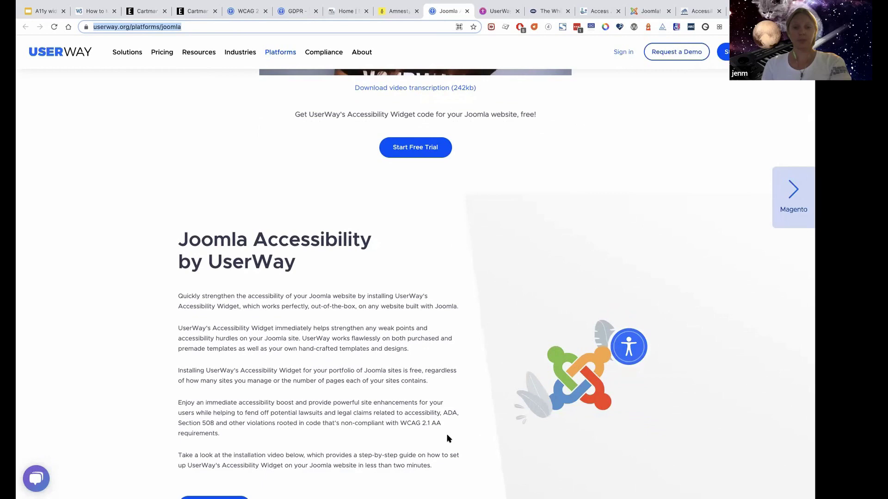
scroll(445, 433, "down", 2)
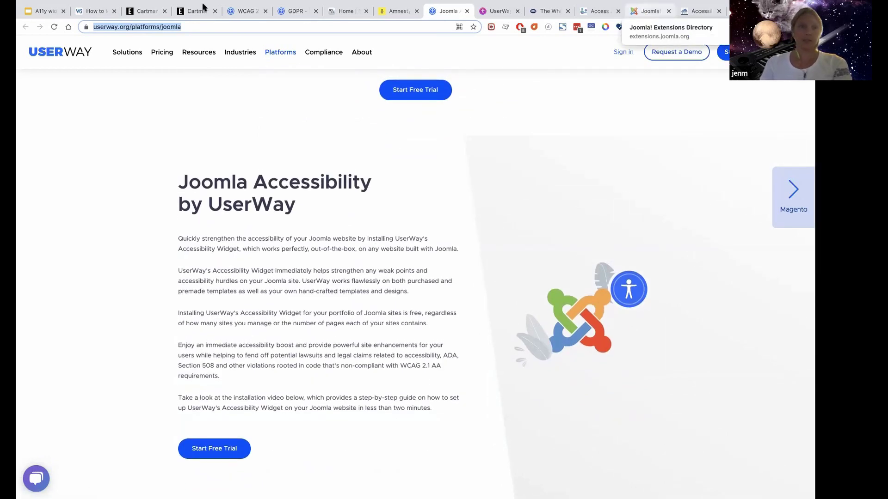
Flip past the Joomla Extensions, links slide and widgets article to My Aged Care's Lighthouse Accessibility 100
left_click(647, 12)
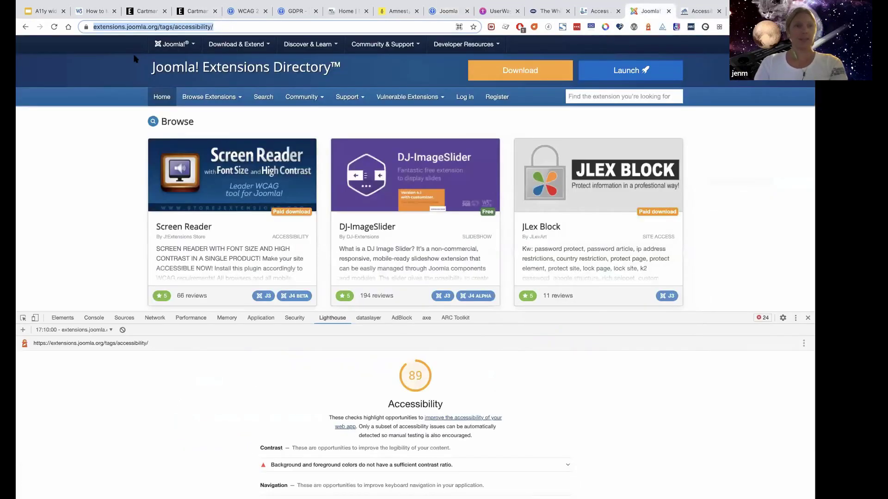
left_click(44, 11)
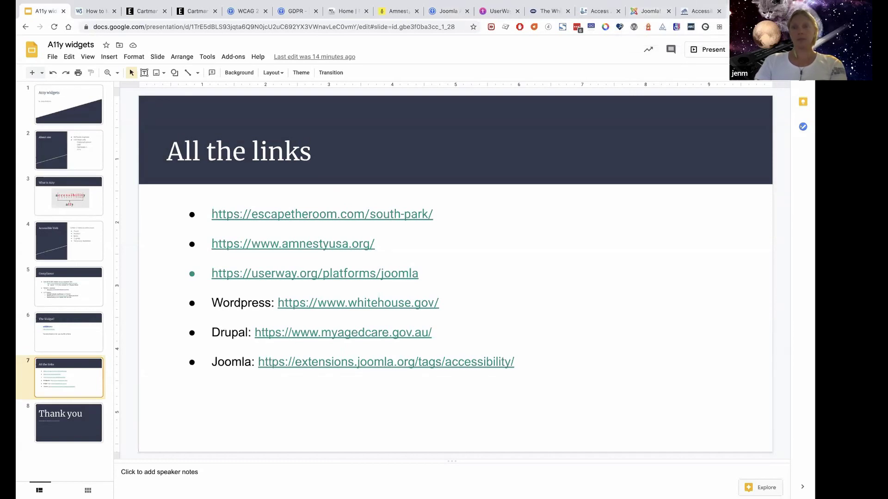
left_click(734, 11)
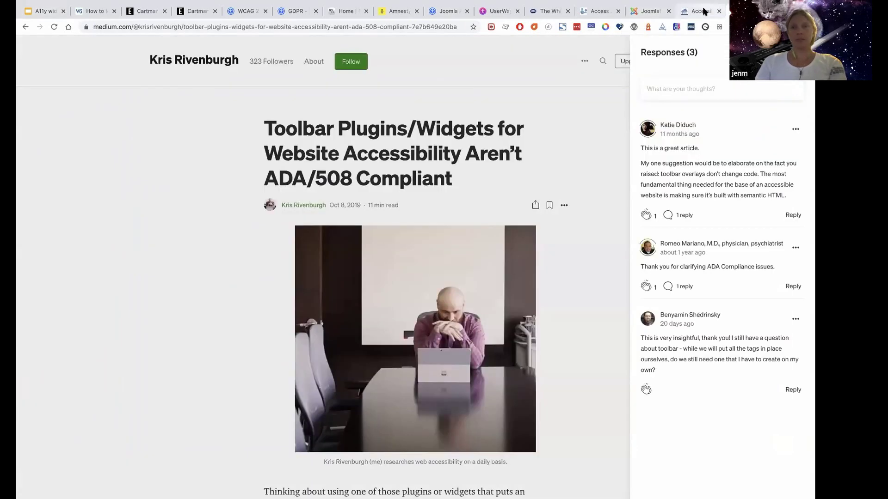
left_click(596, 10)
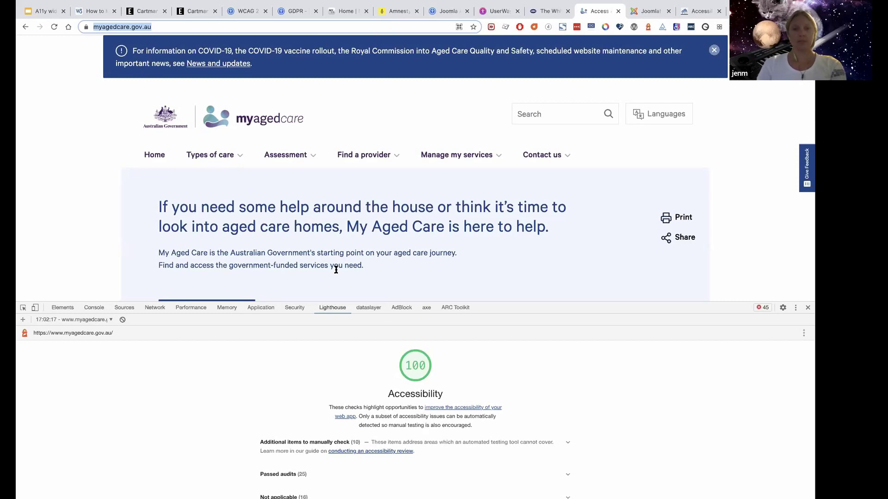
Scroll the My Aged Care page, then bring up whitehouse.gov with its Lighthouse Accessibility score of 100
scroll(336, 269, "down", 3)
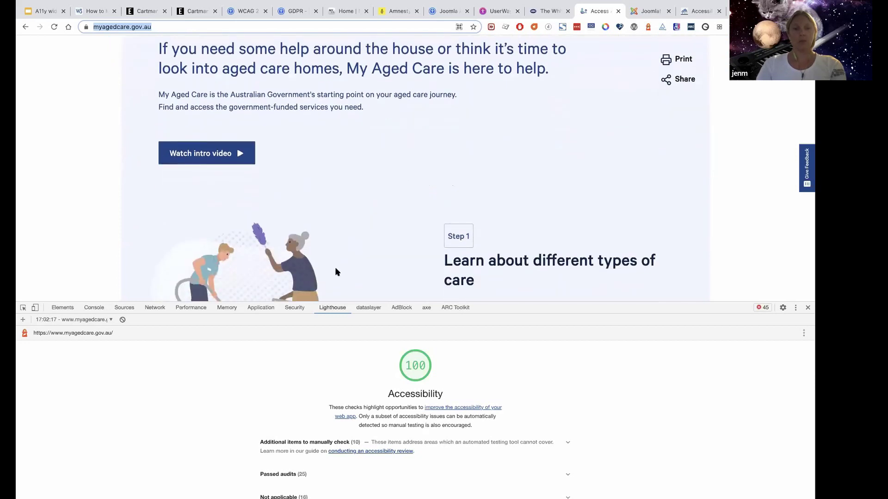
scroll(375, 243, "down", 3)
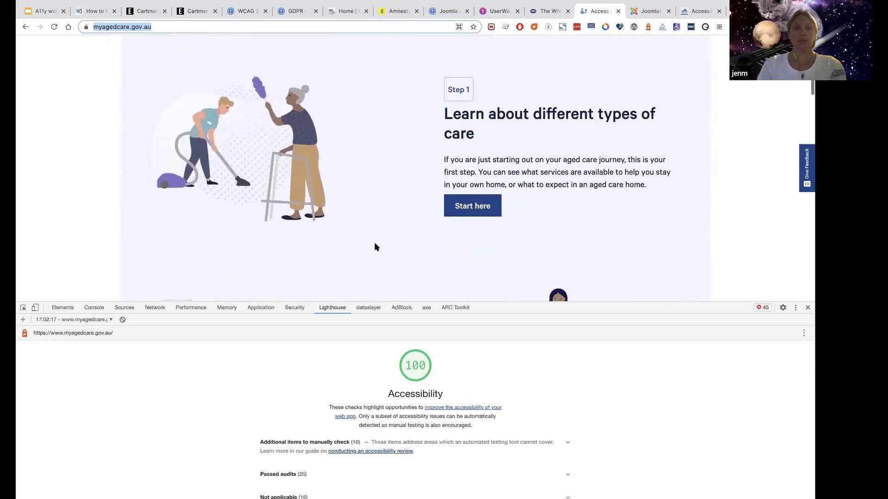
scroll(374, 244, "down", 1)
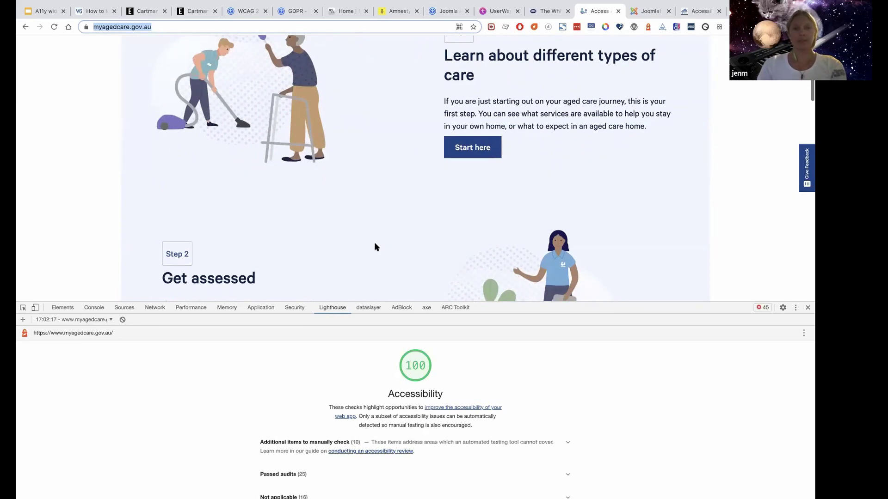
scroll(374, 243, "down", 1)
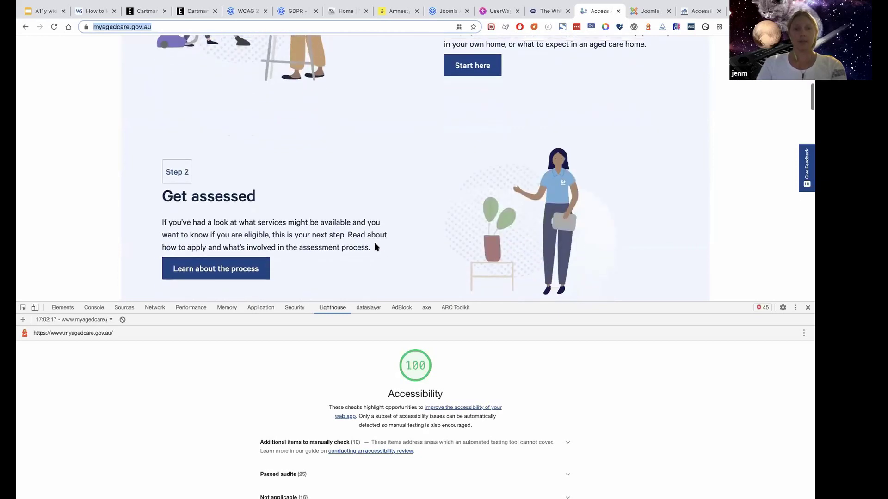
scroll(375, 245, "up", 8)
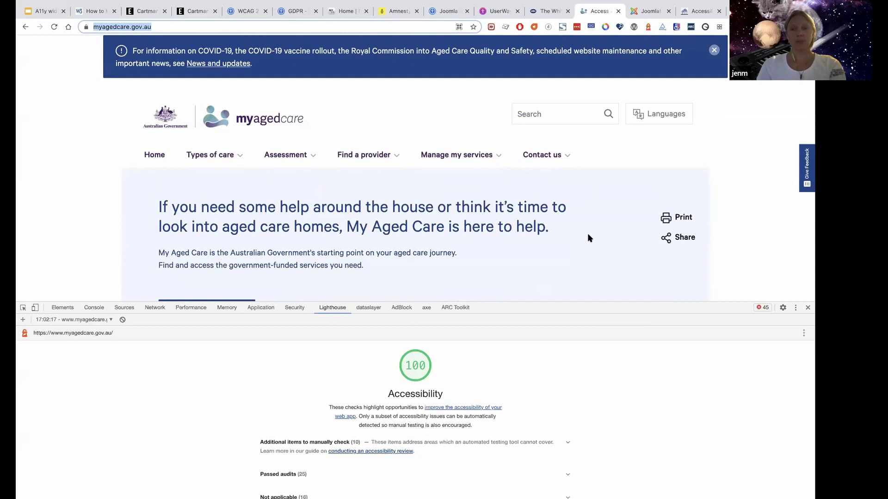
left_click(551, 13)
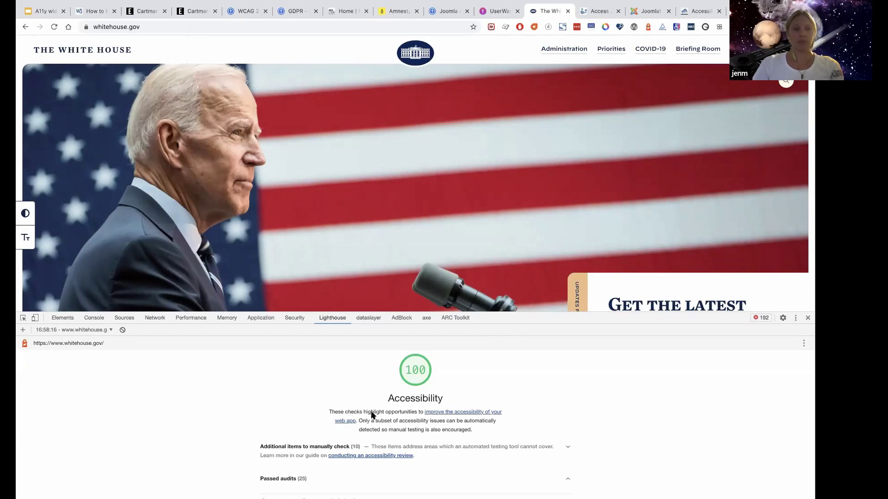
left_click(26, 214)
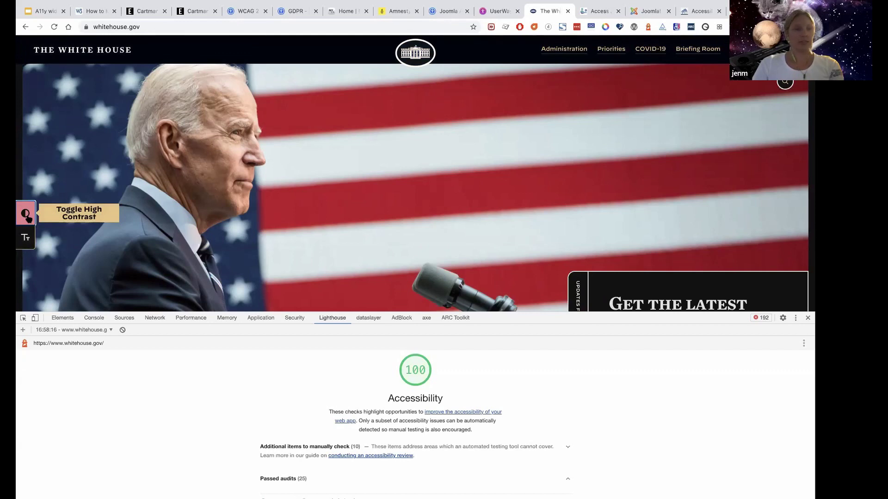
left_click(26, 216)
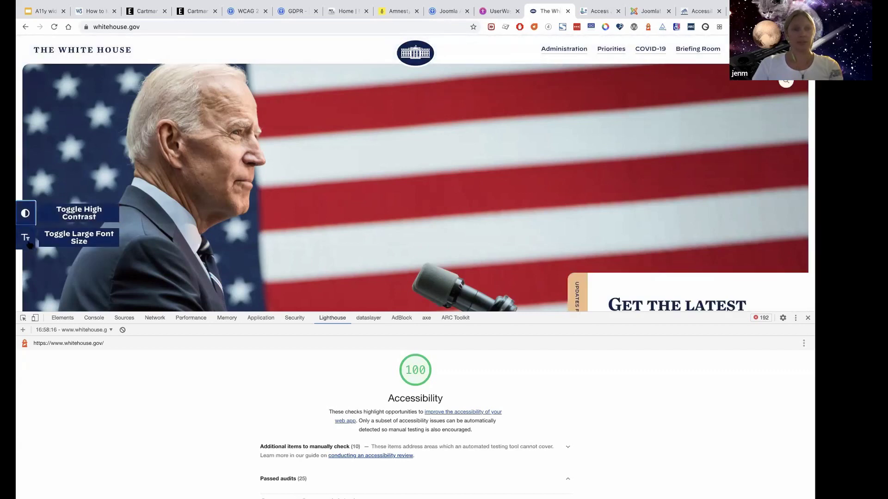
left_click(28, 244)
left_click(29, 244)
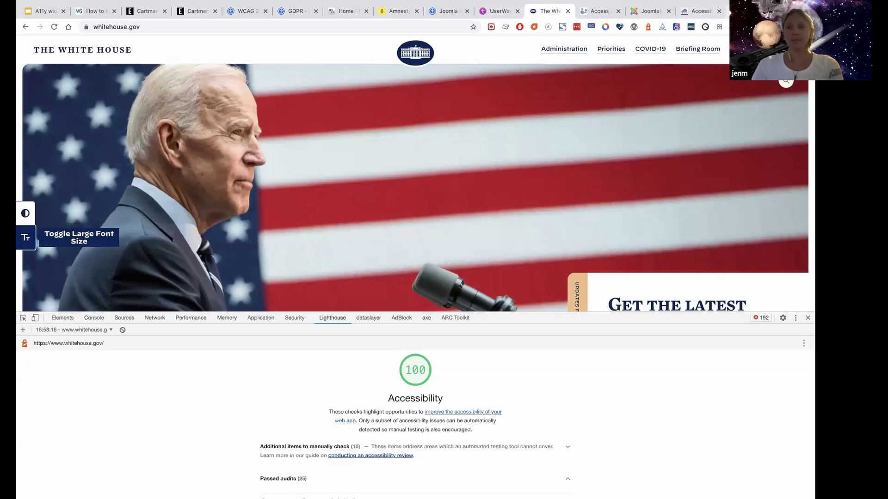
Show the Accessibility Audit Tools post and open, then dismiss, its UserWay widget menu
left_click(698, 11)
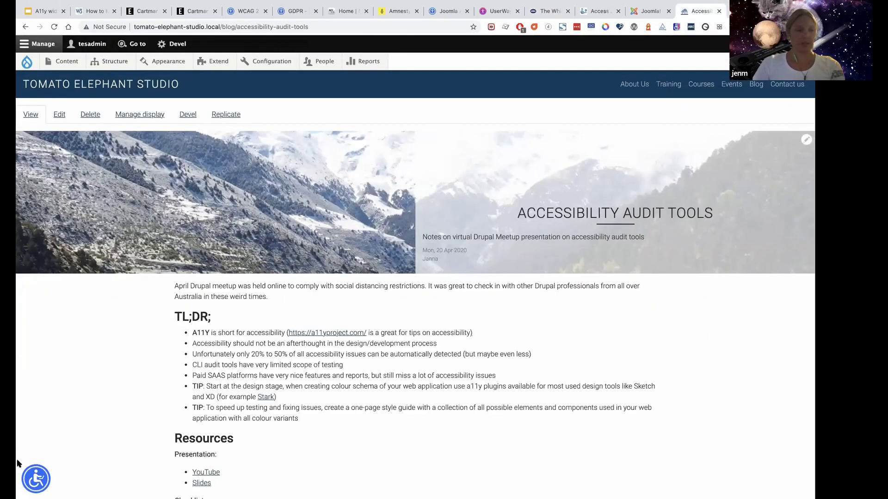
left_click(41, 479)
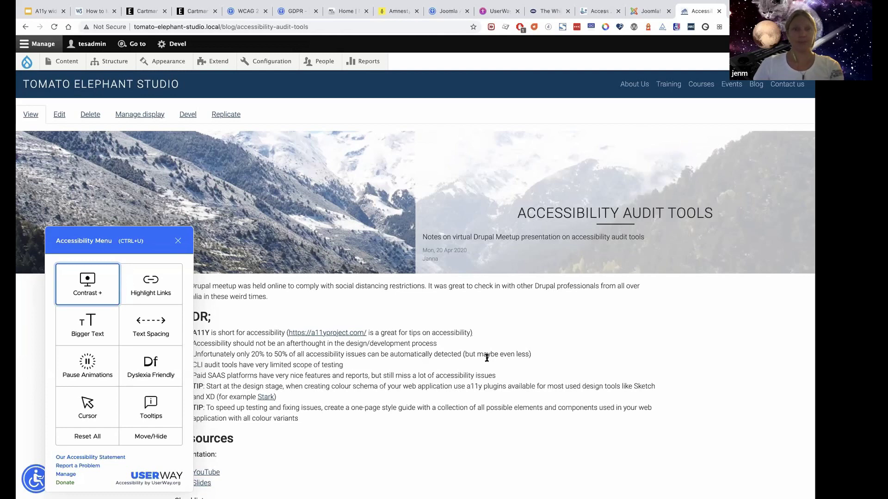
key("ctrl+u")
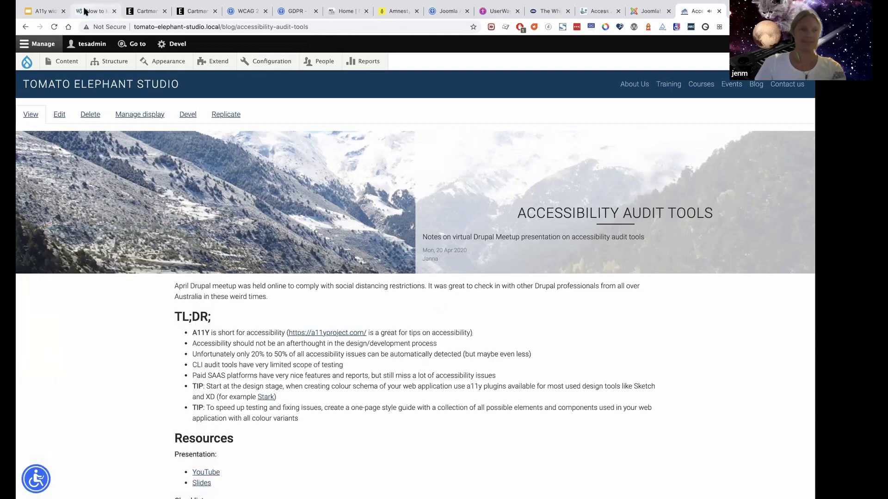
Glance at the links slide, then scroll down the Joomla accessibility extensions listing scoring Lighthouse 89
left_click(34, 10)
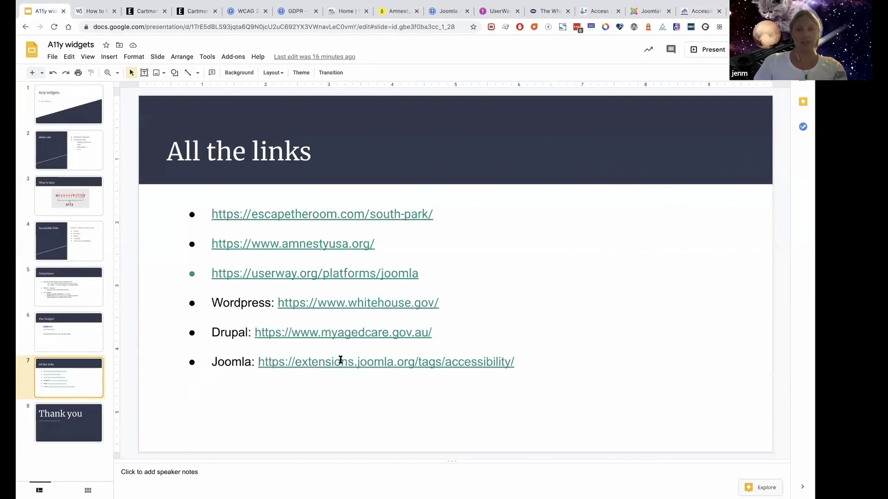
left_click(646, 11)
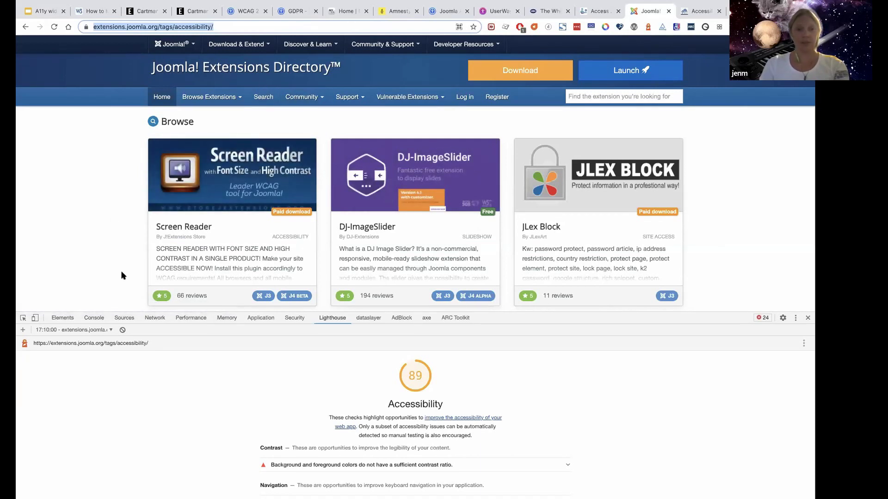
scroll(121, 273, "down", 1)
scroll(122, 273, "down", 5)
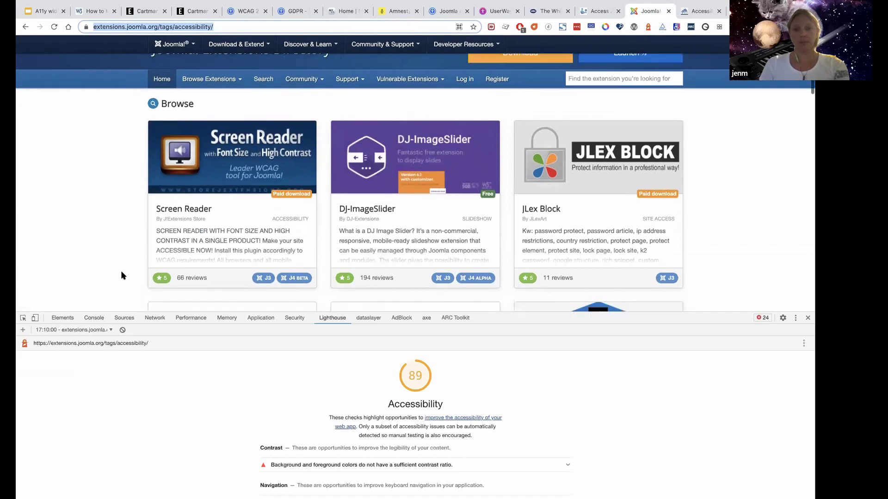
scroll(121, 276, "down", 5)
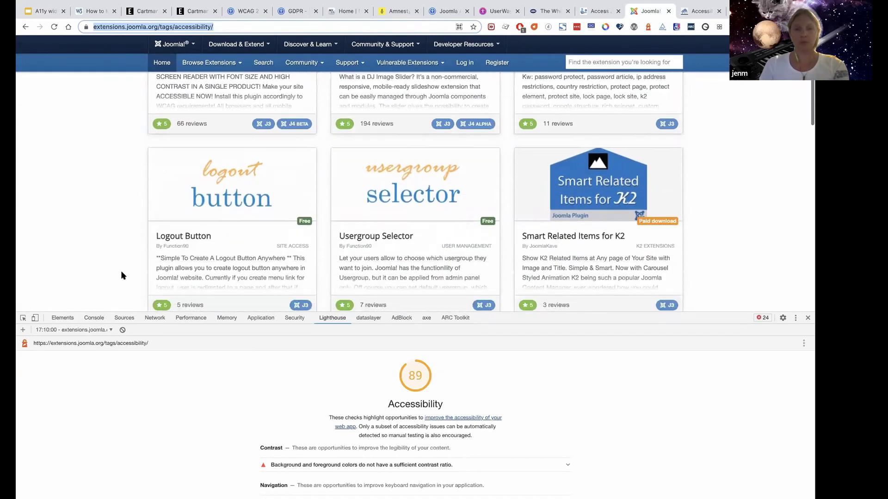
scroll(121, 276, "down", 4)
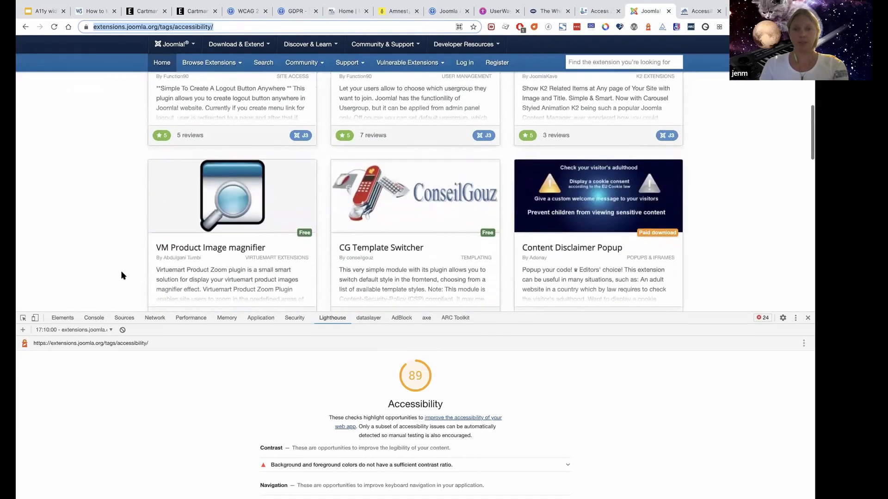
scroll(122, 273, "down", 8)
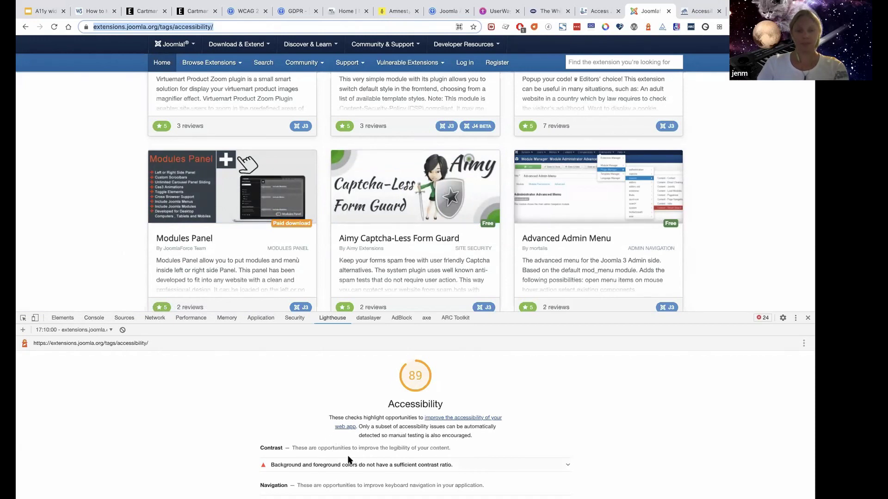
Expand the failing contrast-ratio audit in the Lighthouse report, review its details, and collapse it
left_click(567, 466)
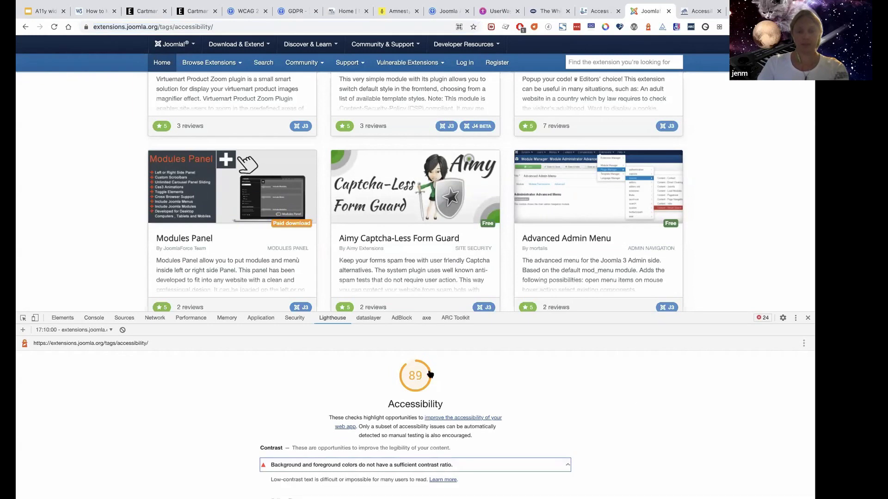
scroll(460, 439, "down", 2)
scroll(460, 438, "up", 2)
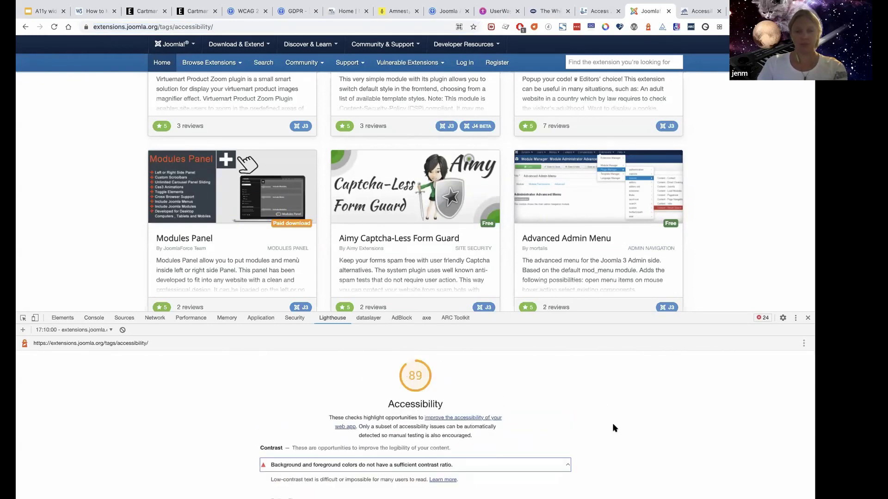
scroll(613, 424, "down", 5)
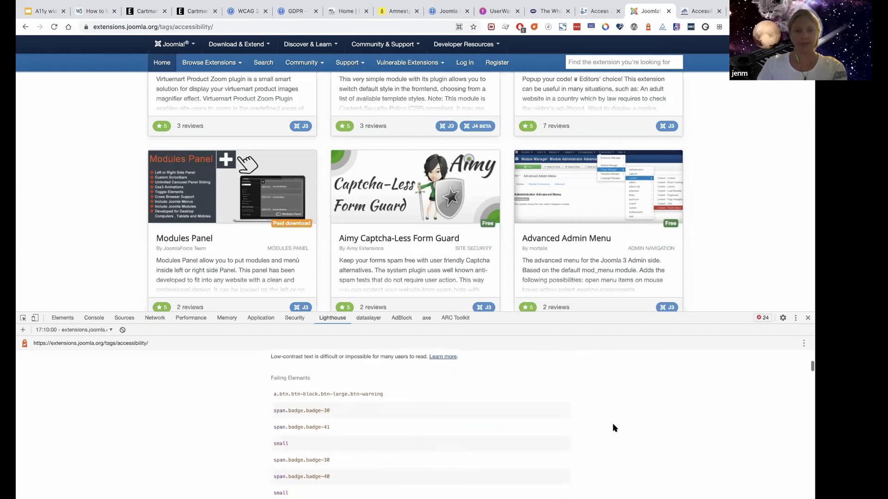
scroll(392, 421, "up", 3)
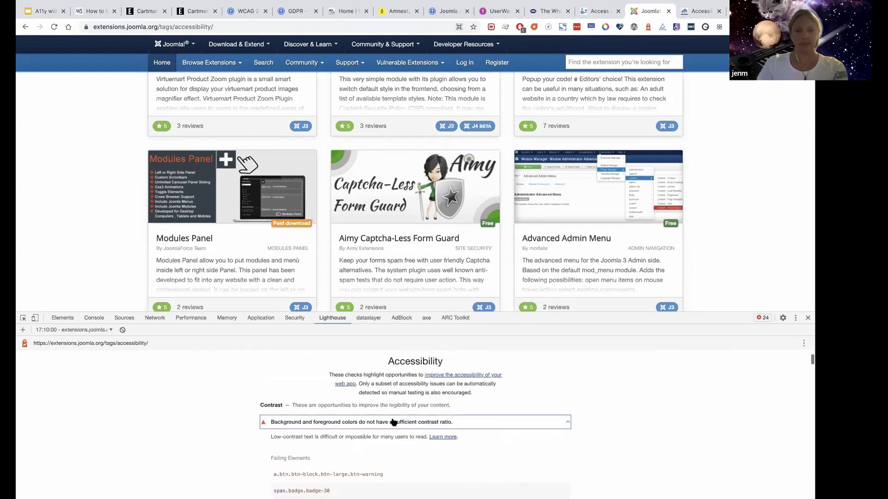
left_click(337, 423)
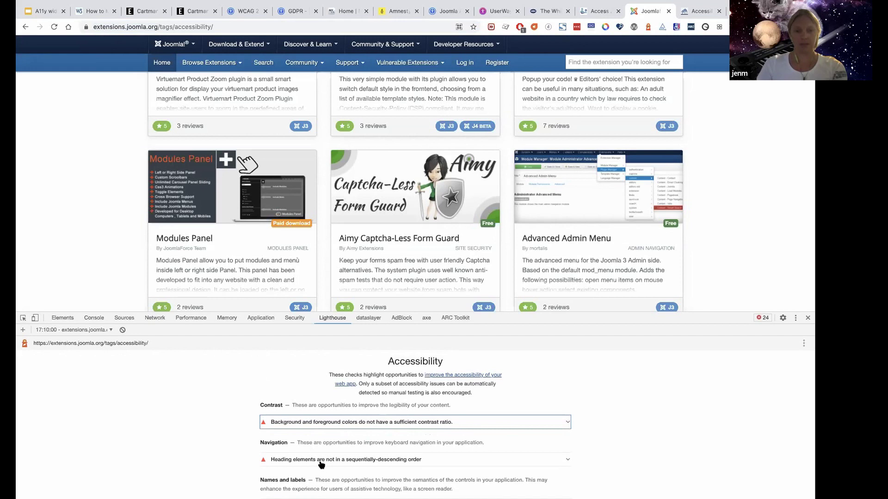
Scroll the Lighthouse report, shrink the DevTools panel, then close DevTools entirely
scroll(617, 440, "down", 1)
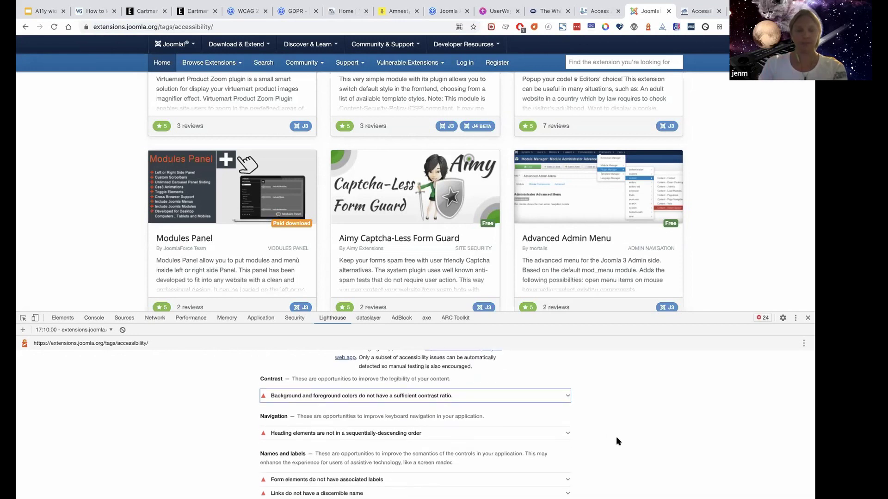
scroll(597, 461, "down", 2)
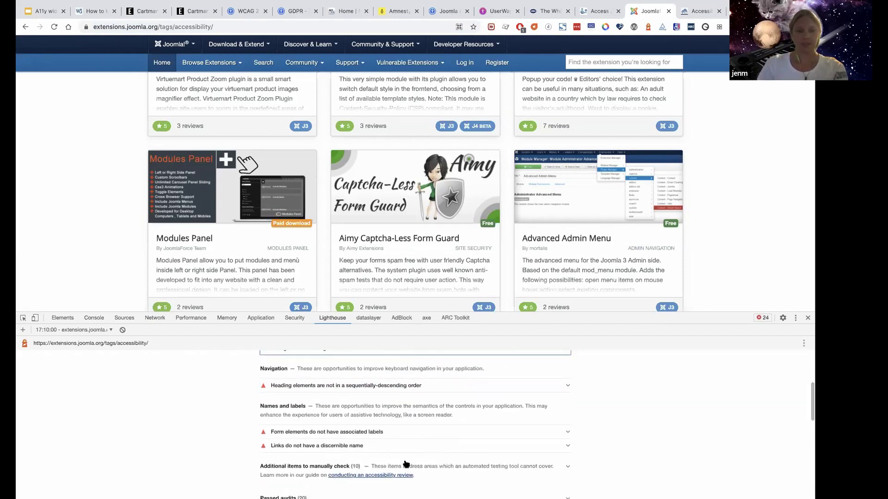
scroll(486, 461, "down", 2)
scroll(486, 460, "up", 6)
scroll(485, 461, "up", 1)
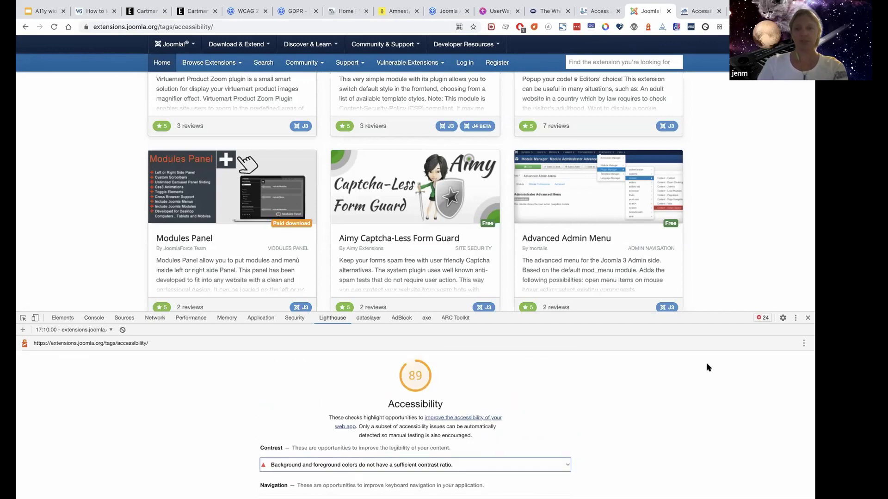
left_click_drag(651, 320, 730, 442)
left_click(807, 443)
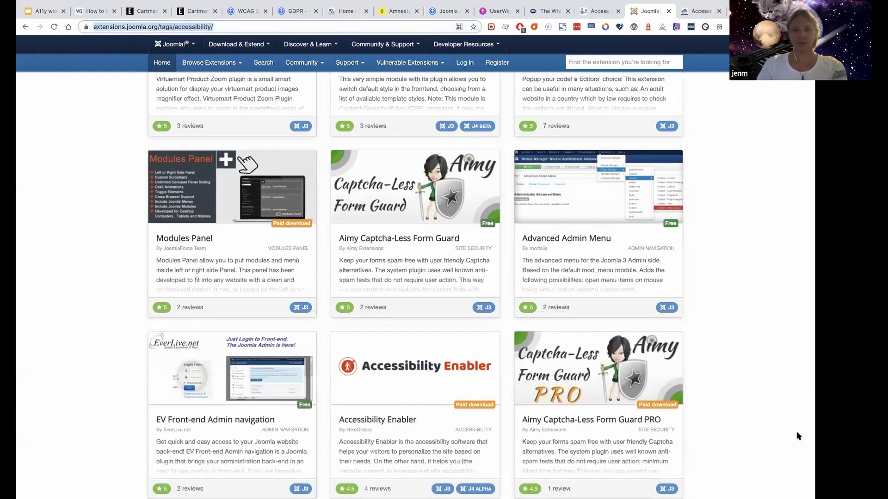
scroll(148, 184, "up", 5)
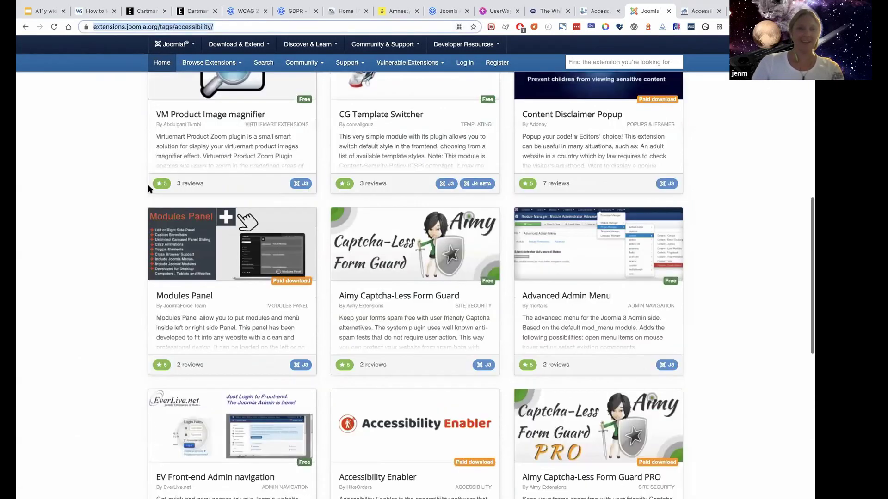
scroll(88, 167, "up", 5)
Advance the A11y widgets deck to the slide 8 Thank you slide, then return to the Audit Tools post
left_click(54, 11)
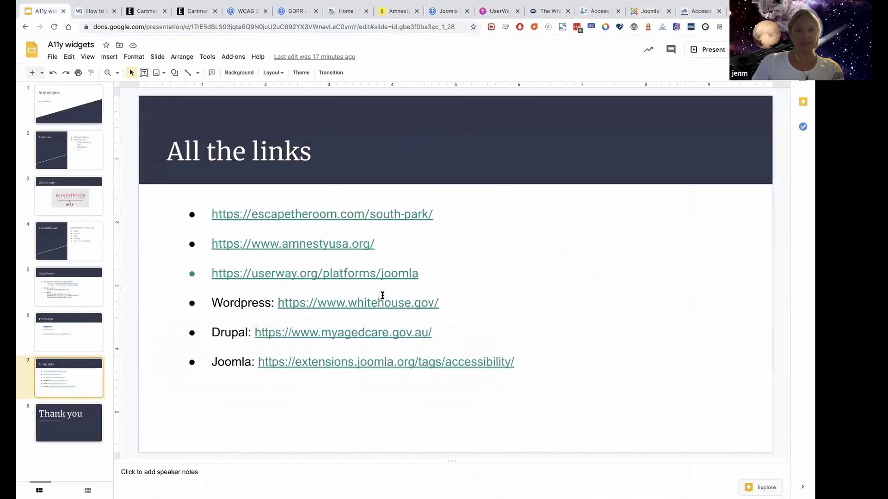
left_click(53, 419)
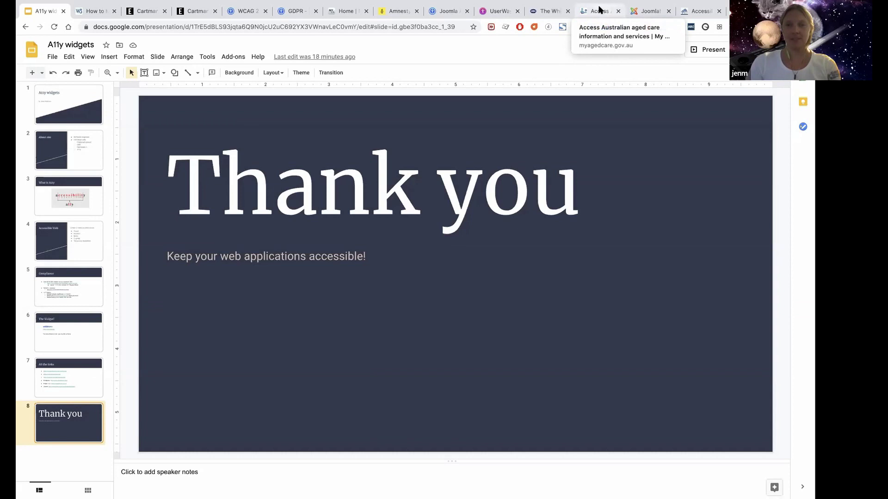
left_click(702, 9)
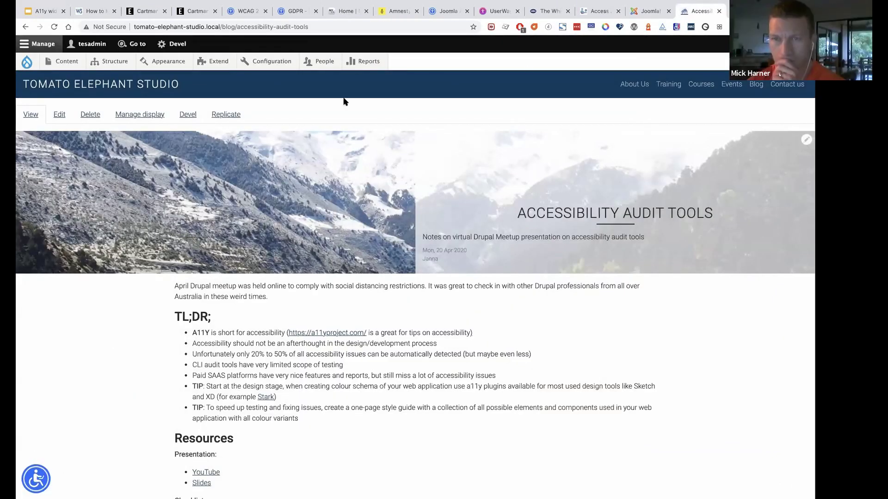
Review UserWay's Advanced embed script, highlighting data-account and src lines, then open the blog's accessibility menu
left_click(497, 11)
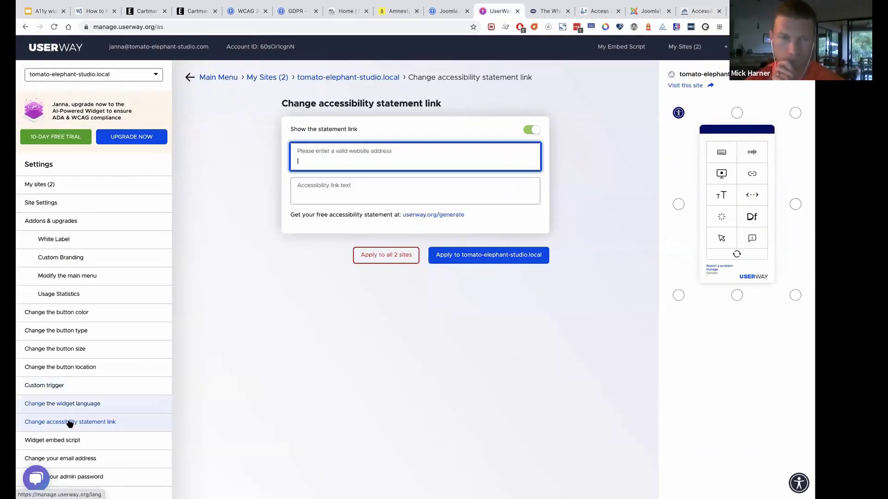
left_click(70, 440)
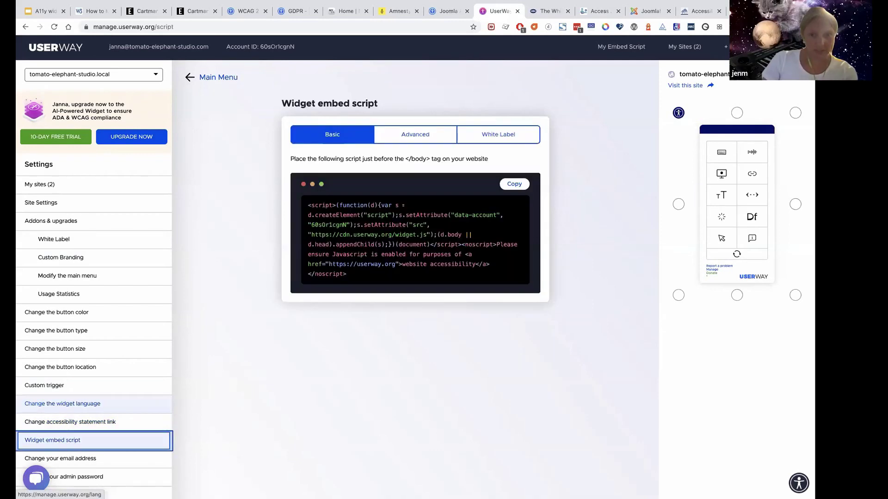
left_click(425, 134)
scroll(429, 320, "down", 3)
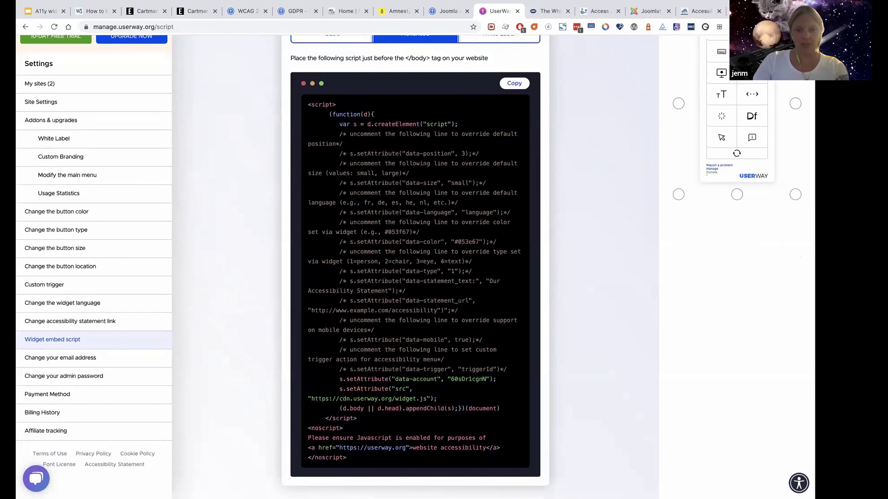
left_click_drag(438, 399, 340, 379)
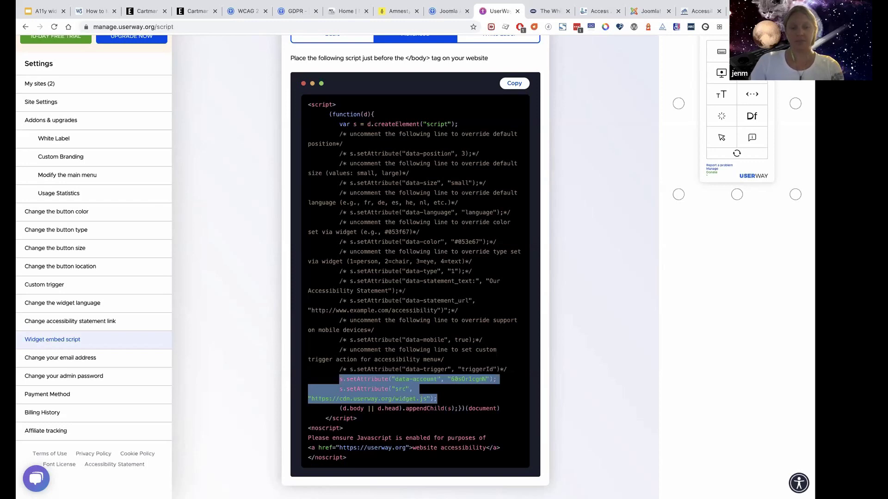
left_click(443, 398)
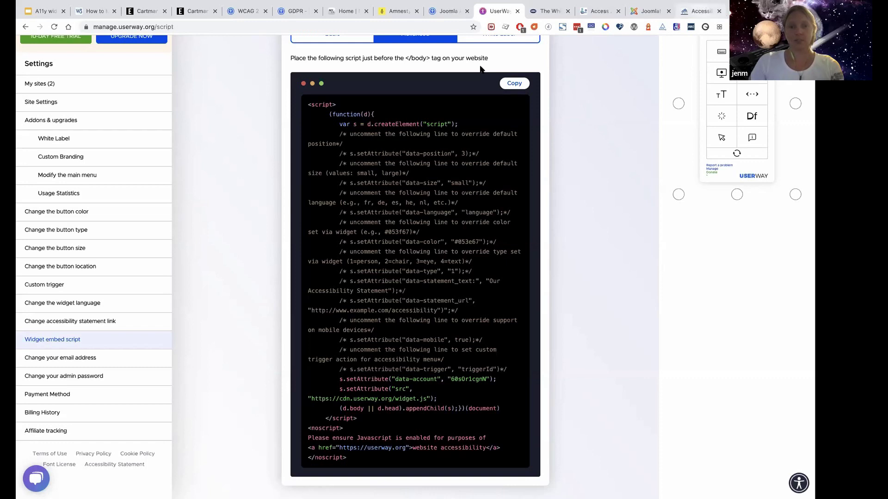
key("super+9")
left_click(36, 477)
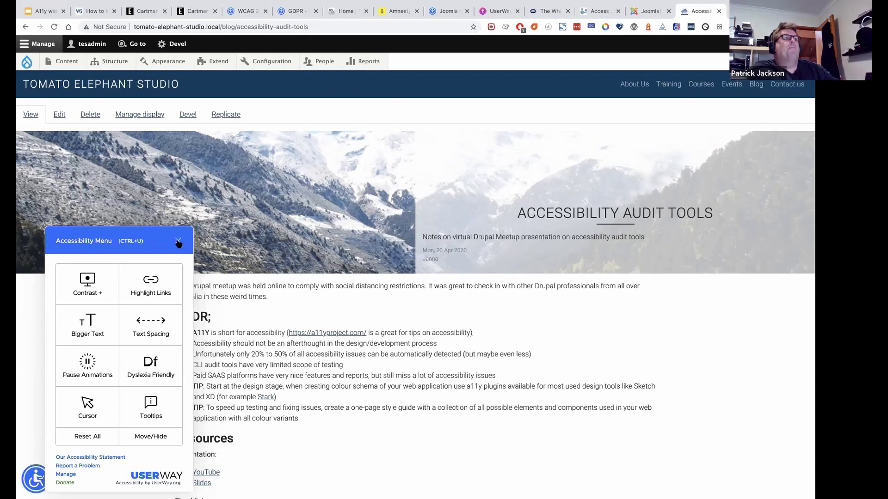
Close the UserWay Accessibility Menu over the Accessibility Audit Tools post
left_click(178, 242)
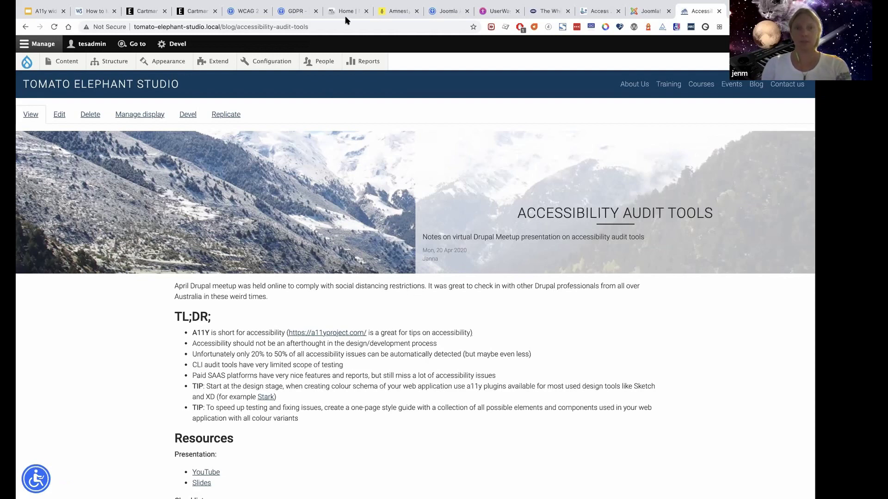
Switch to the Amnesty International USA homepage with its UserWay accessibility menu open
left_click(390, 13)
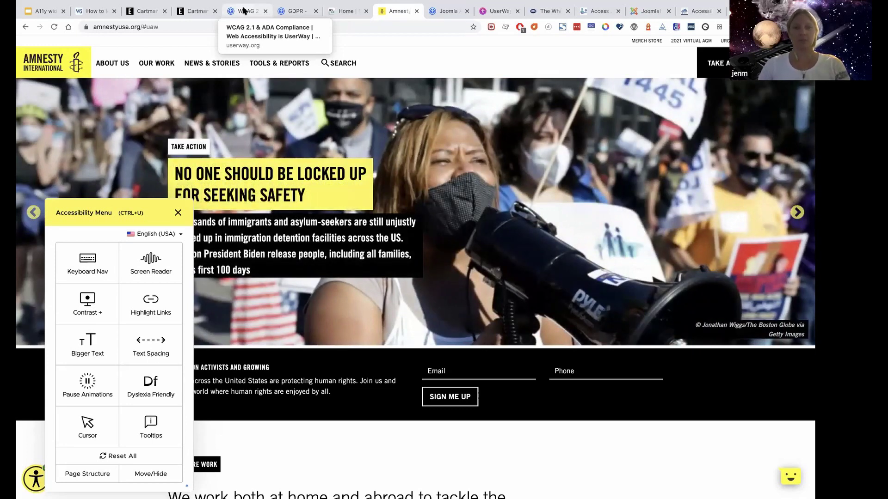
Tab from the Amnesty address bar through the UserWay skip links to the accessibility widget launcher
left_click(198, 22)
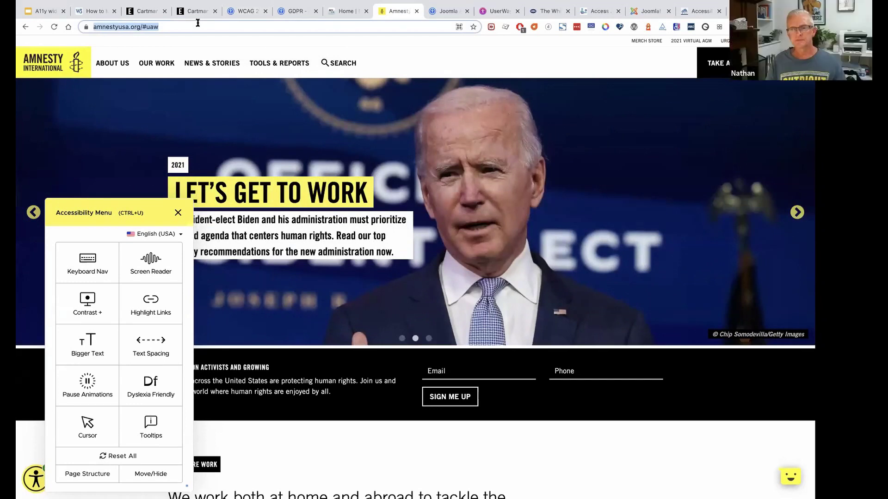
key("Tab")
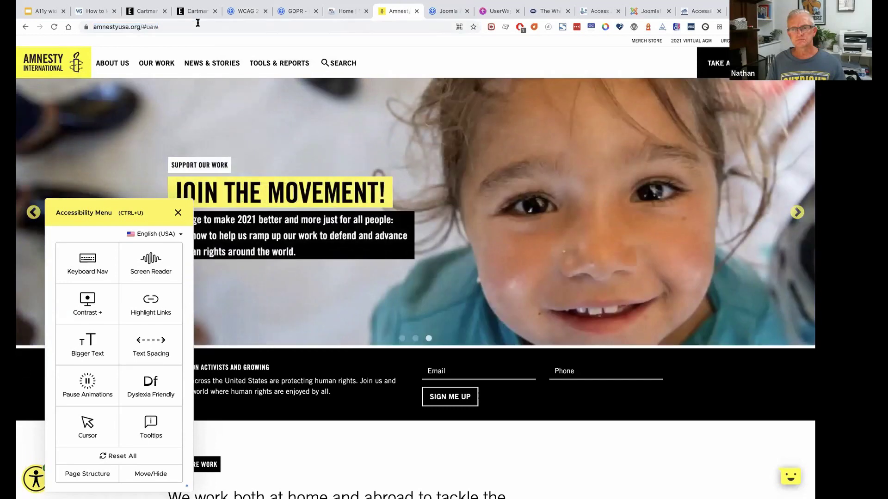
key("Tab")
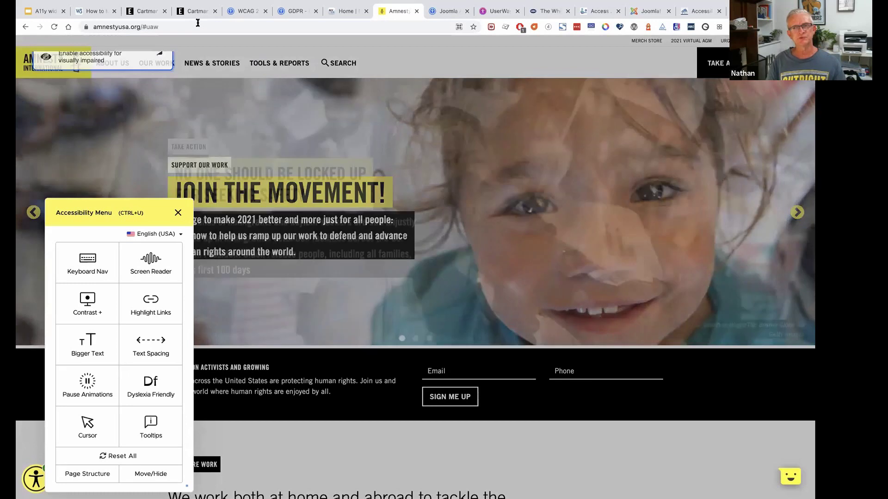
key("Tab")
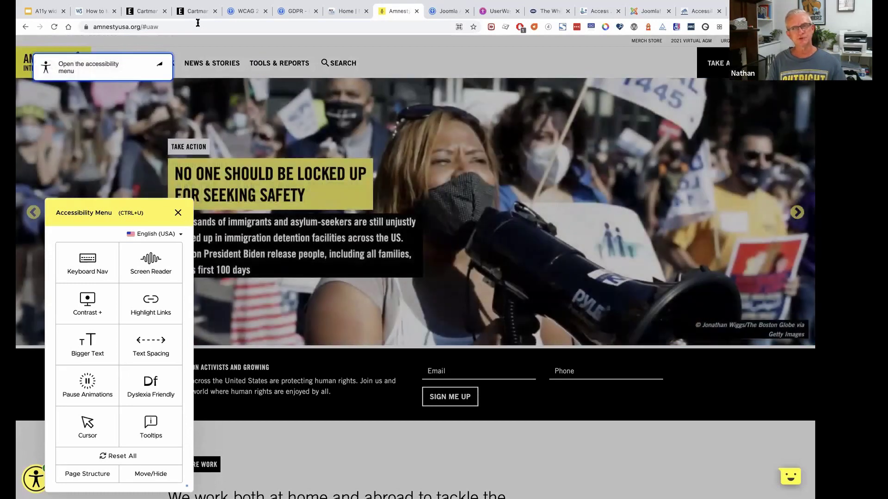
key("Tab")
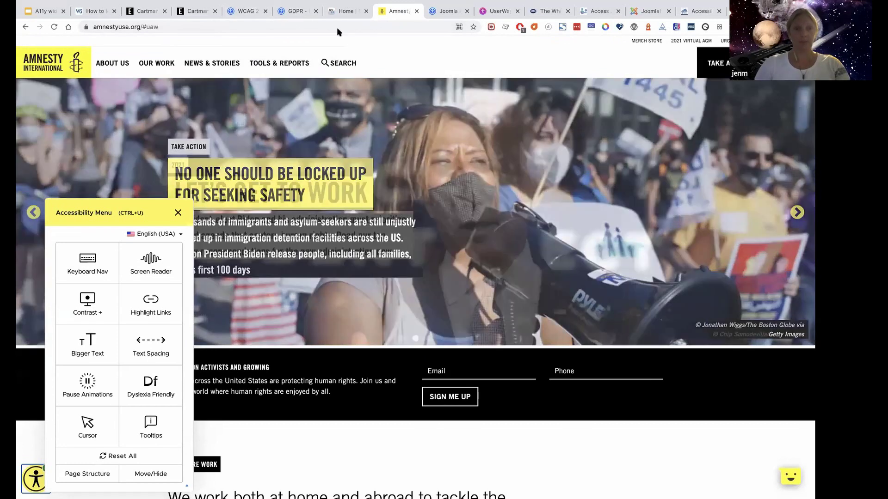
Switch to the userway.org tab and go to its Pricing page
key("super+5")
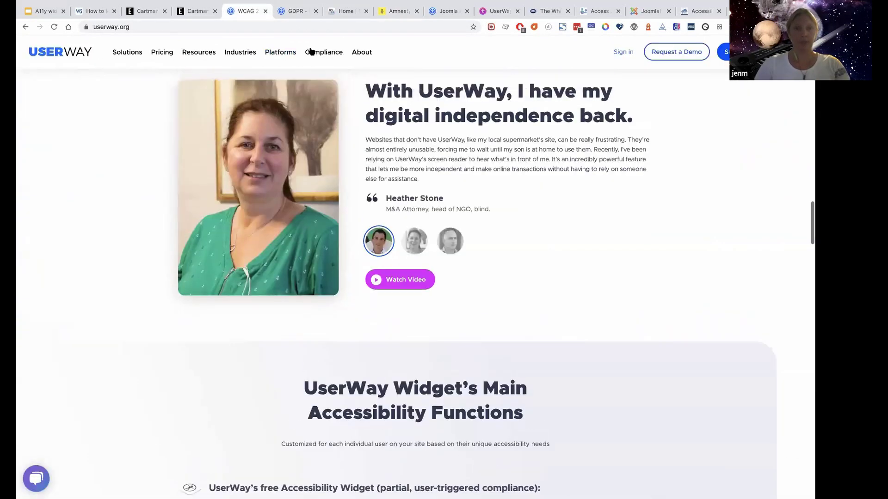
scroll(248, 53, "down", 10)
scroll(199, 56, "up", 5)
left_click(169, 54)
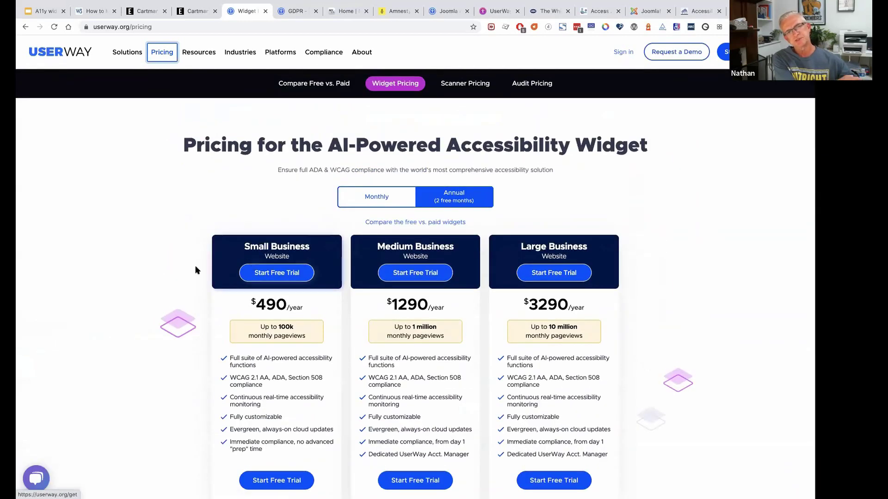
Scroll through the $490, $1290 and $3290 yearly plans, reviews and footer, then back up
scroll(192, 269, "down", 1)
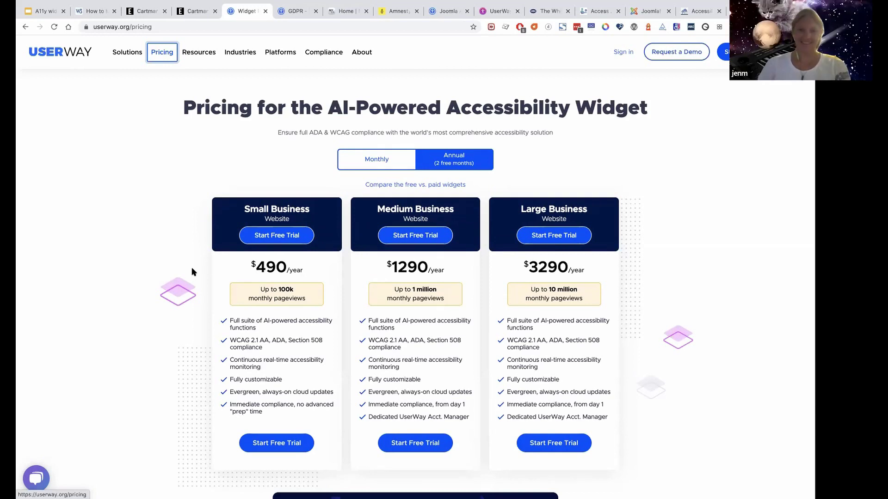
scroll(130, 331, "down", 4)
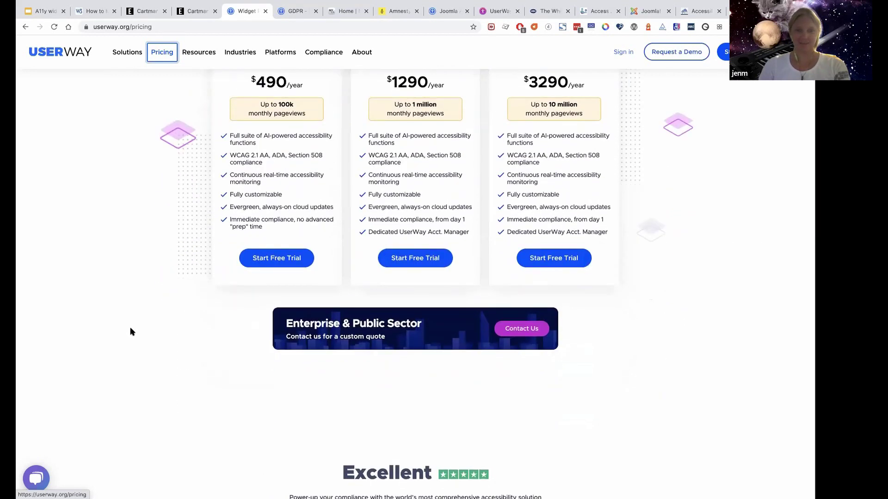
scroll(130, 331, "down", 2)
scroll(130, 331, "down", 4)
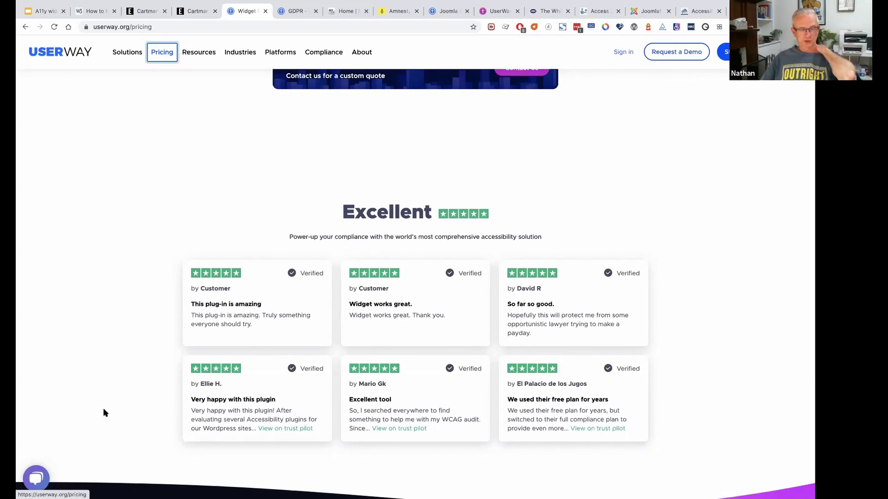
scroll(104, 413, "down", 8)
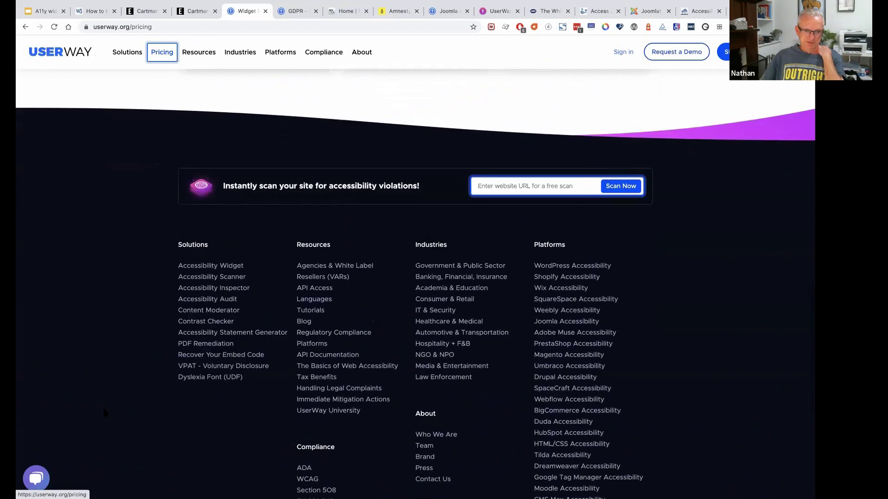
scroll(104, 413, "down", 4)
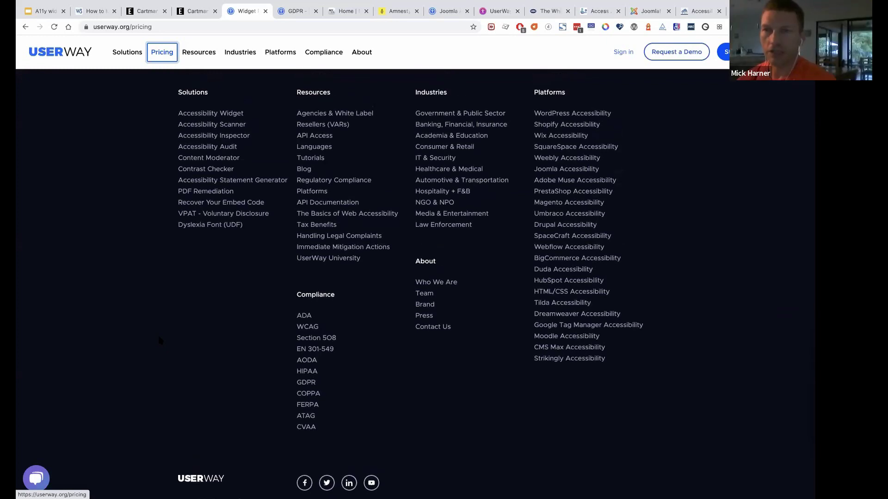
scroll(159, 341, "down", 2)
scroll(159, 340, "down", 3)
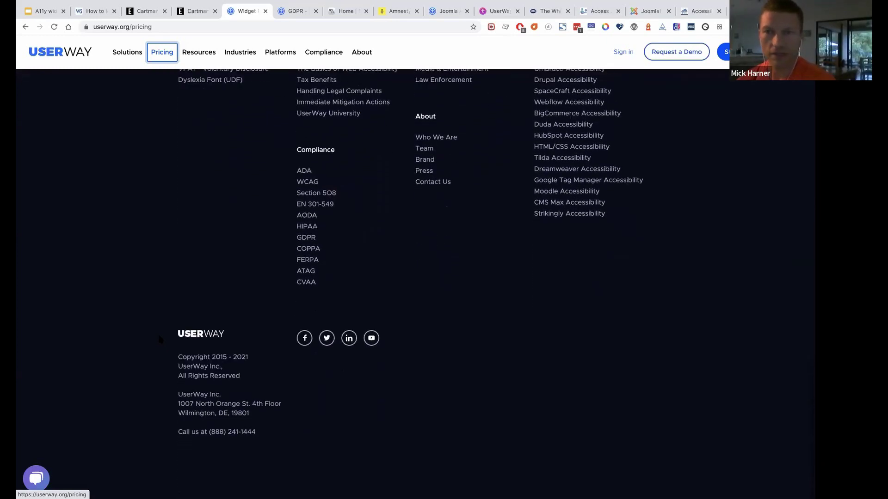
scroll(159, 340, "up", 1)
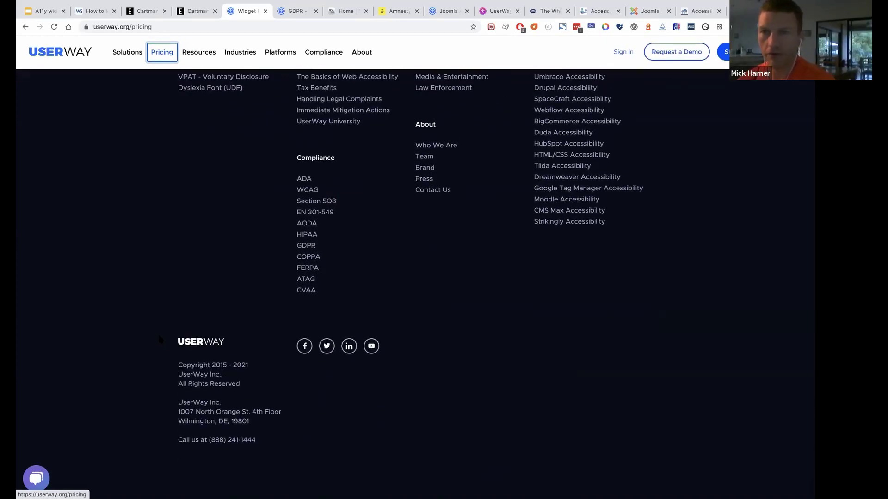
scroll(159, 340, "up", 8)
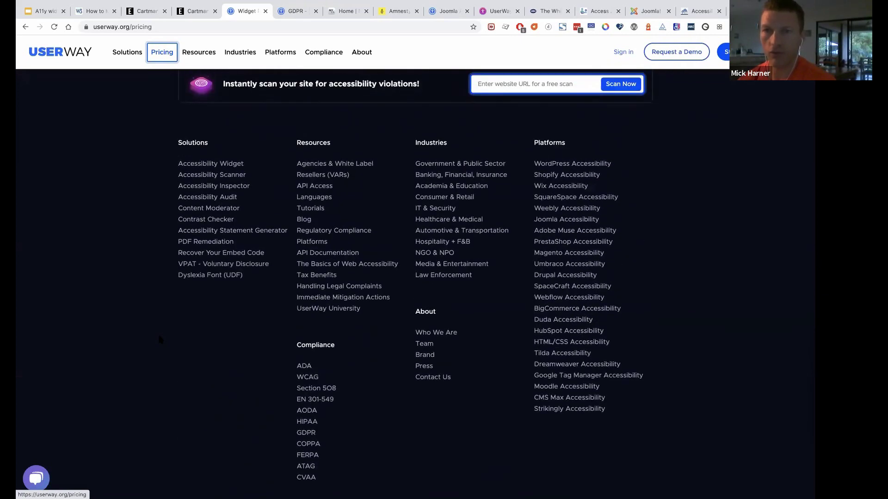
scroll(159, 340, "up", 15)
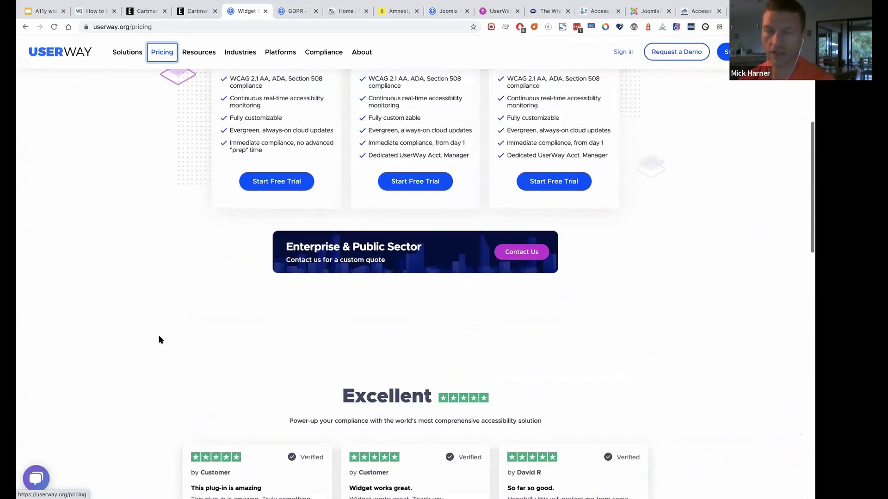
scroll(158, 340, "up", 4)
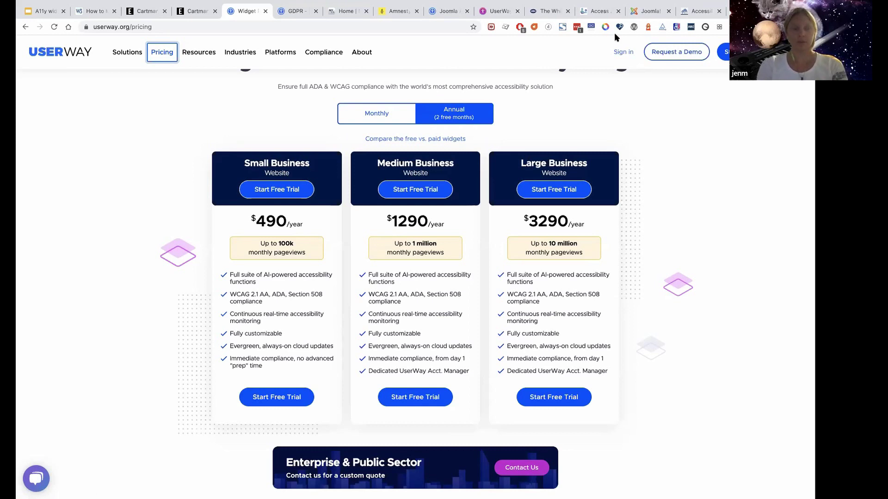
Review UserWay's annual plans: 100k, 1 million and 10 million monthly pageviews for $490, $1290, $3290
mouse_move(86, 5)
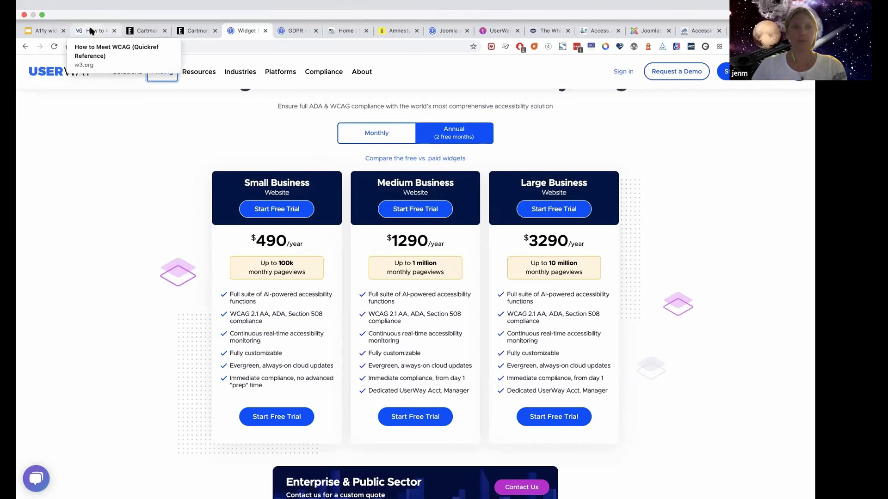
Review WCAG Guideline 1.4 Distinguishable, then move to the Tomato Elephant Studio Accessibility Audit Tools post
left_click(90, 31)
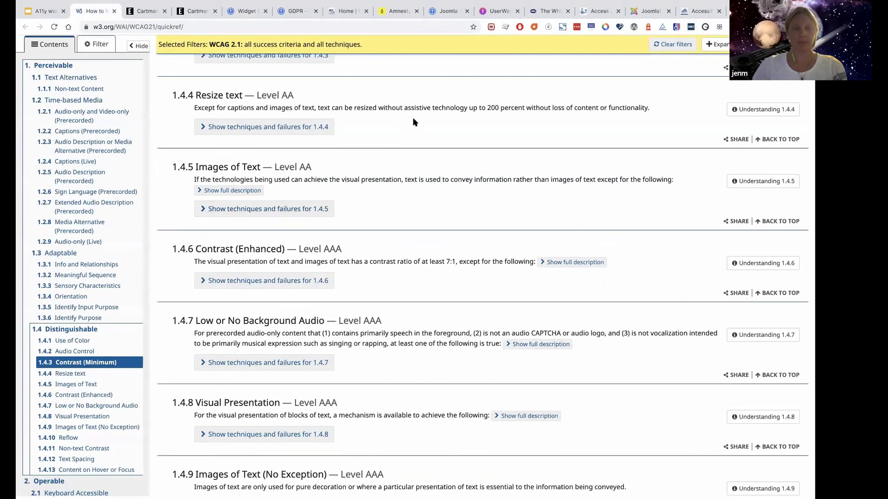
scroll(413, 121, "up", 3)
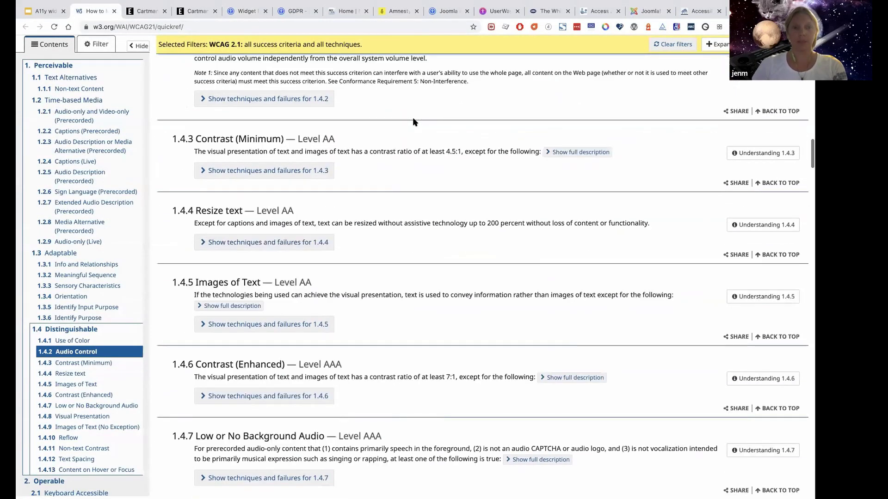
scroll(412, 121, "up", 4)
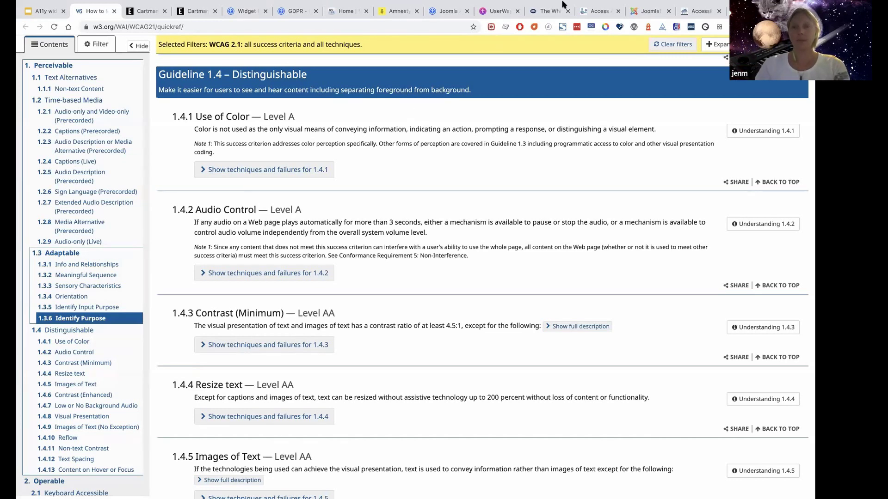
key("ctrl+9")
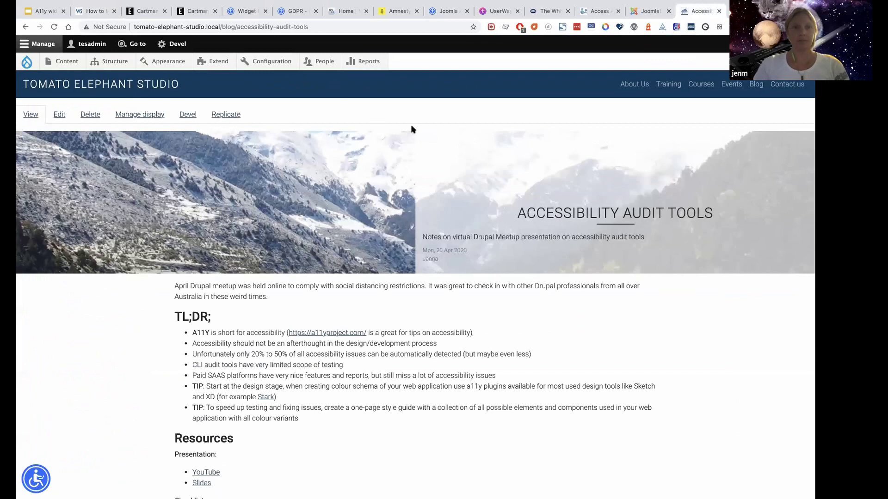
left_click(193, 26)
key("Escape")
key("Tab")
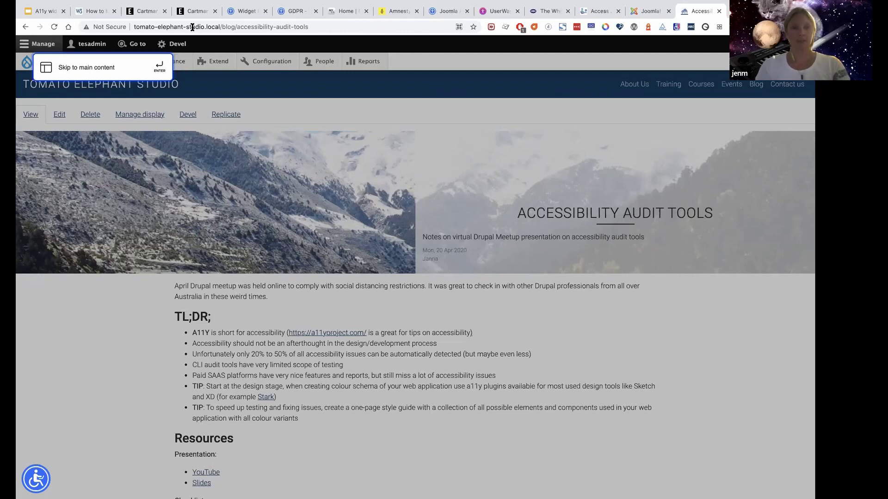
key("Tab")
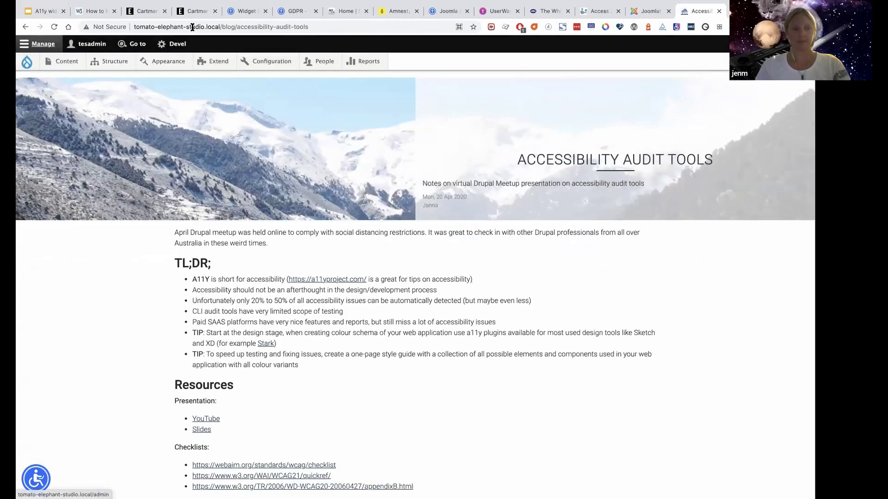
key("Tab")
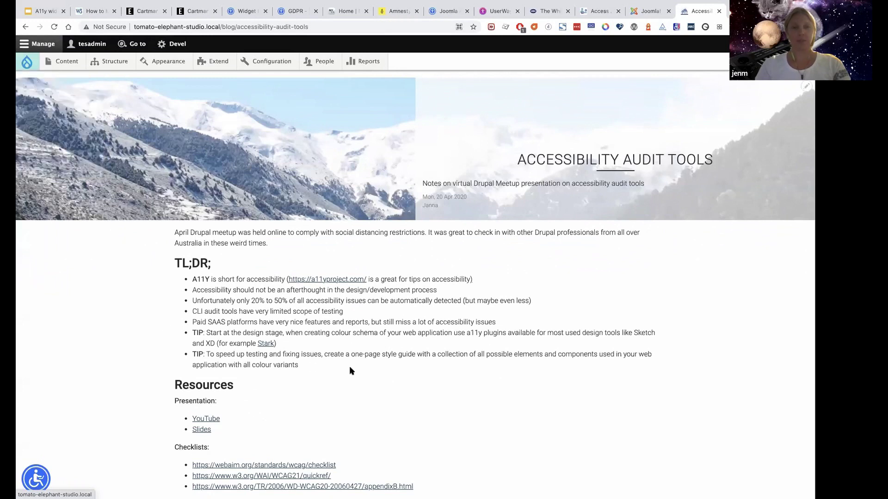
scroll(345, 350, "up", 2)
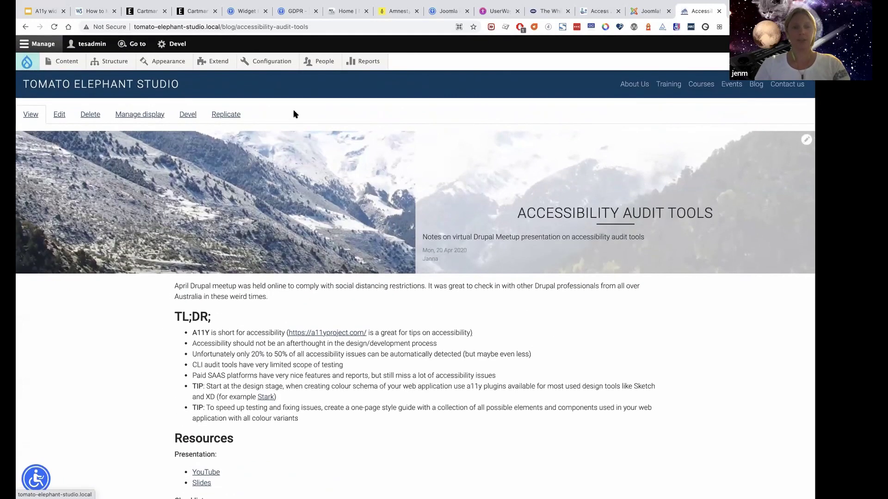
key("Tab")
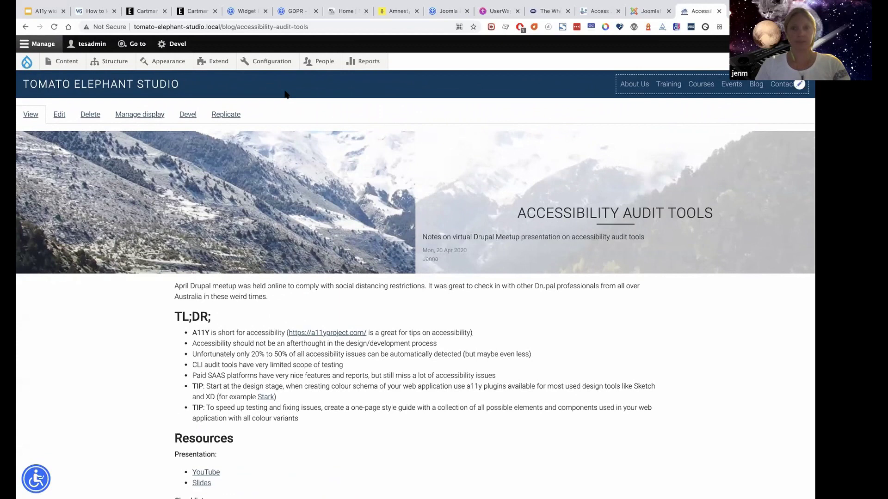
key("Tab")
key("shift+Tab")
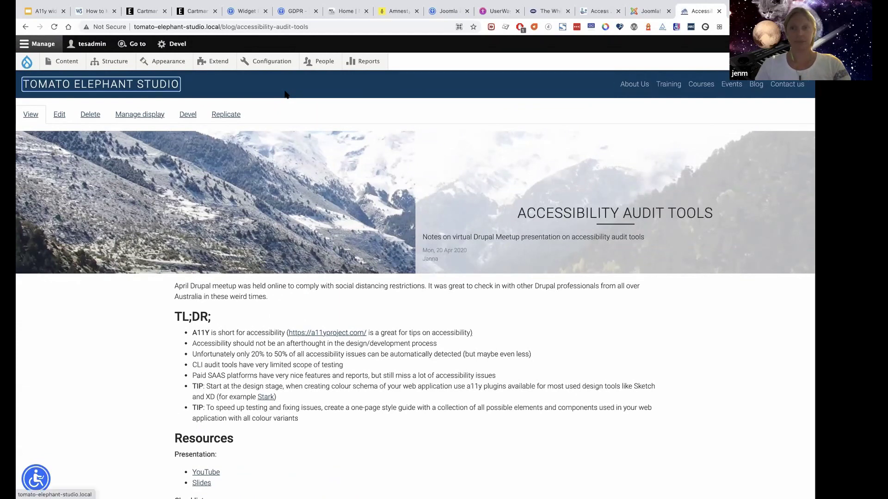
key("shift+Tab")
key("shift+Tab")
key("shift+Tab")
key("shift+Tab")
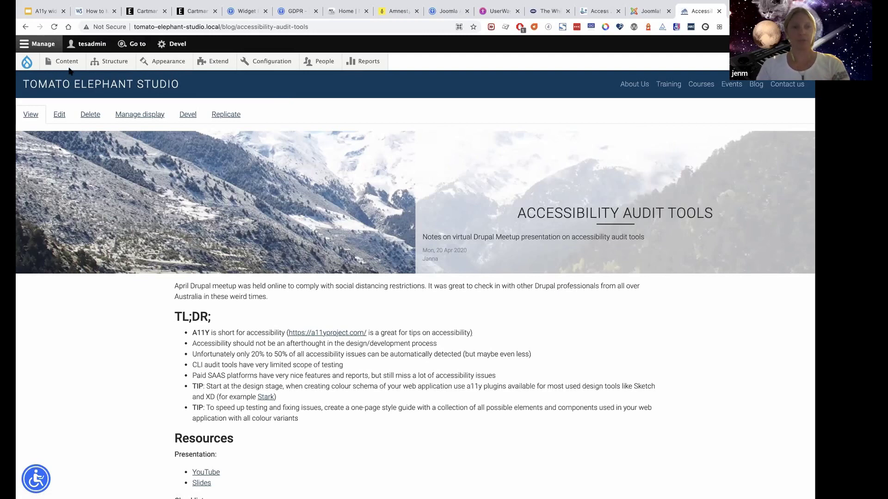
key("shift+Tab")
key("Tab")
key("Tab")
key("Tab")
key("Tab")
key("Tab")
key("Tab")
key("Tab")
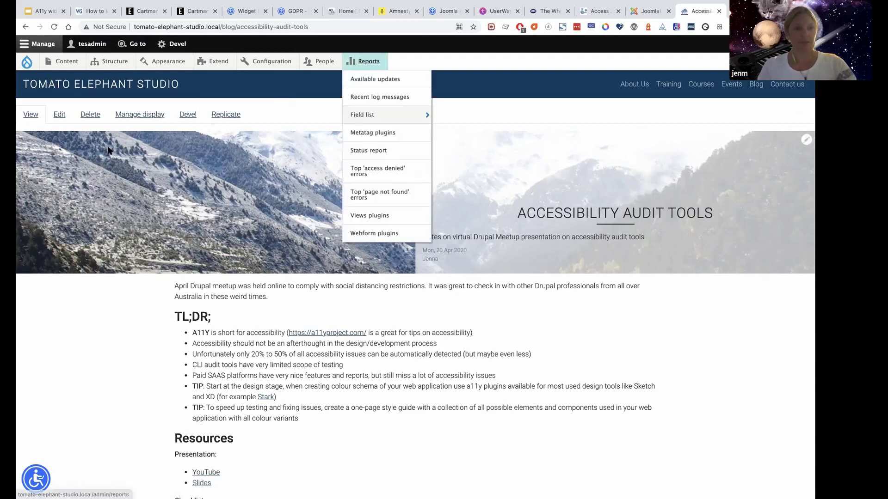
key("shift+Tab")
key("shift+Tab")
key("shift+Tab")
key("shift+Tab")
key("shift+Tab")
key("shift+Tab")
key("shift+Tab")
key("shift+Tab")
key("shift+Tab")
key("shift+Tab")
key("shift+Tab")
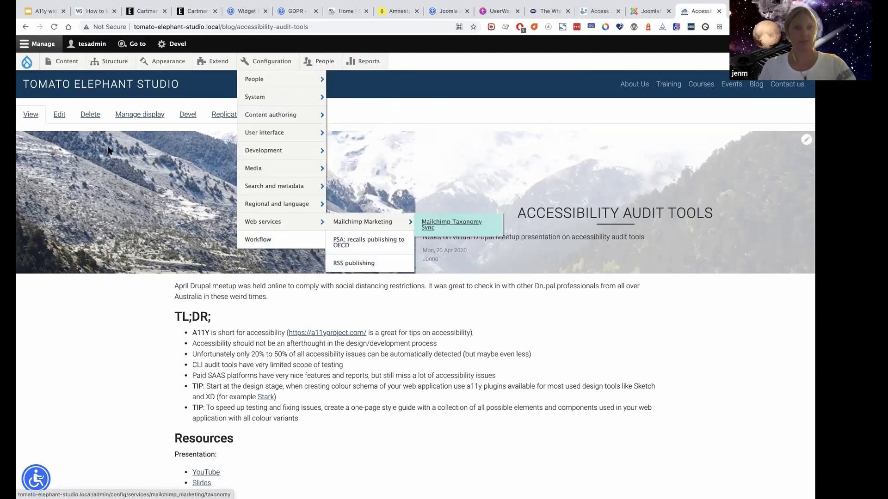
left_click(301, 82)
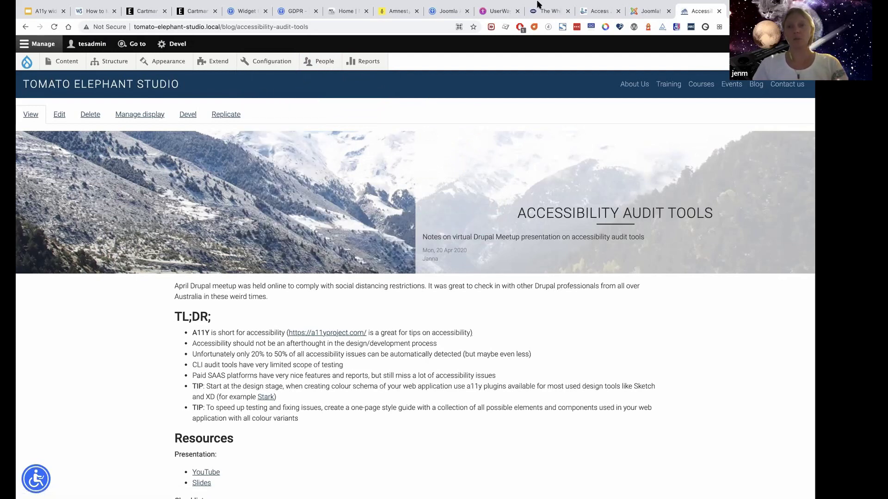
On the Joomla accessibility extensions page, tab focus through the top menu to the DJ-ImageSlider card
left_click(643, 16)
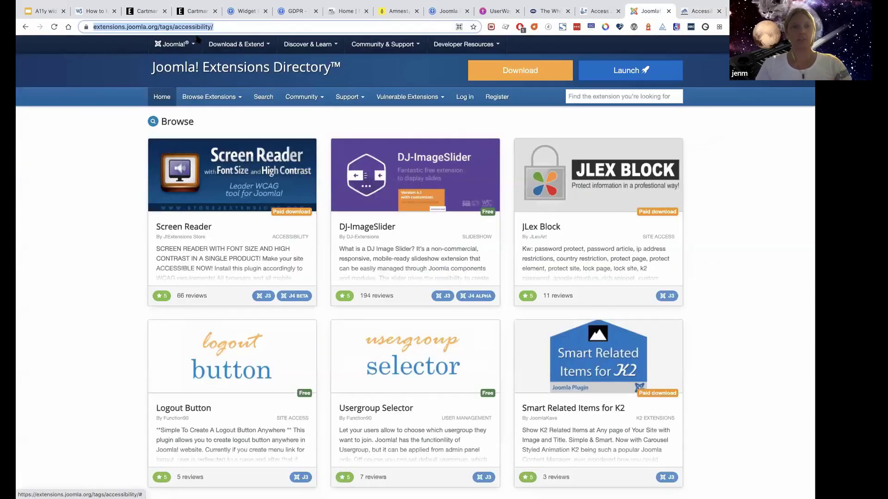
key("Tab")
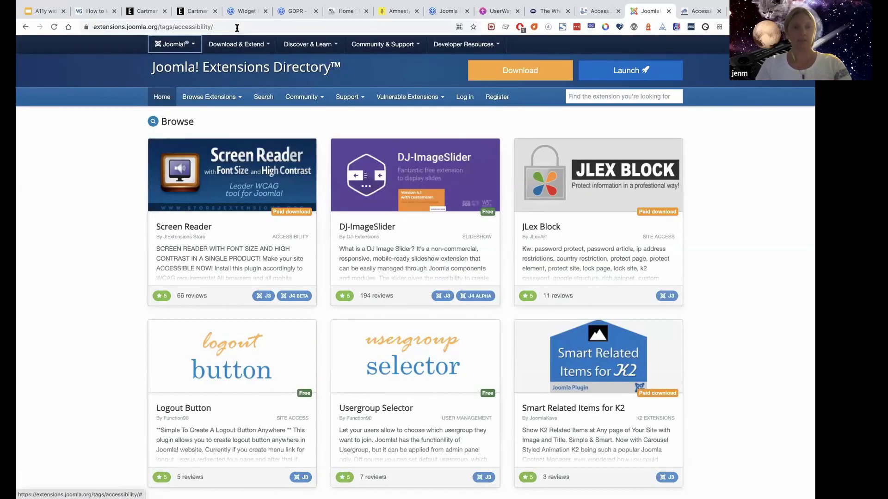
key("Tab")
key("Tab")
key("Tab")
key("Tab")
key("Tab")
key("Tab")
key("Tab")
key("Tab")
key("Tab")
key("Tab")
key("Tab")
key("Tab")
key("Tab")
key("Tab")
key("Tab")
key("Tab")
key("Tab")
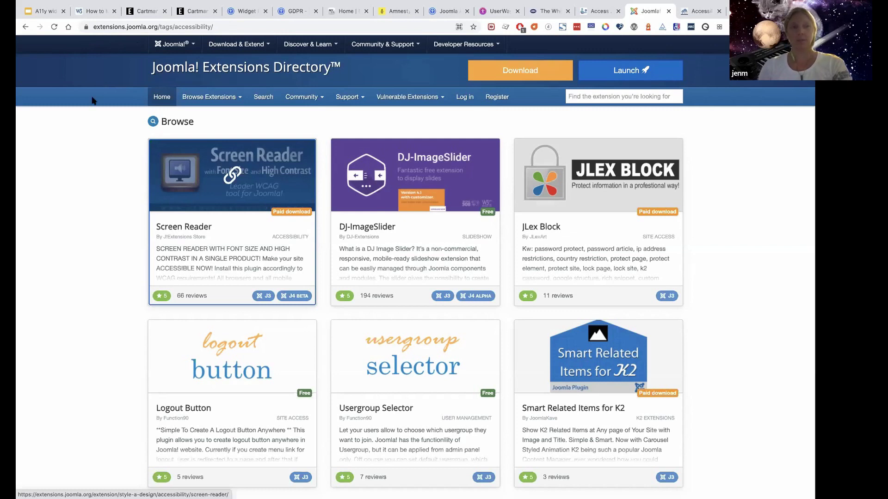
left_click(124, 199)
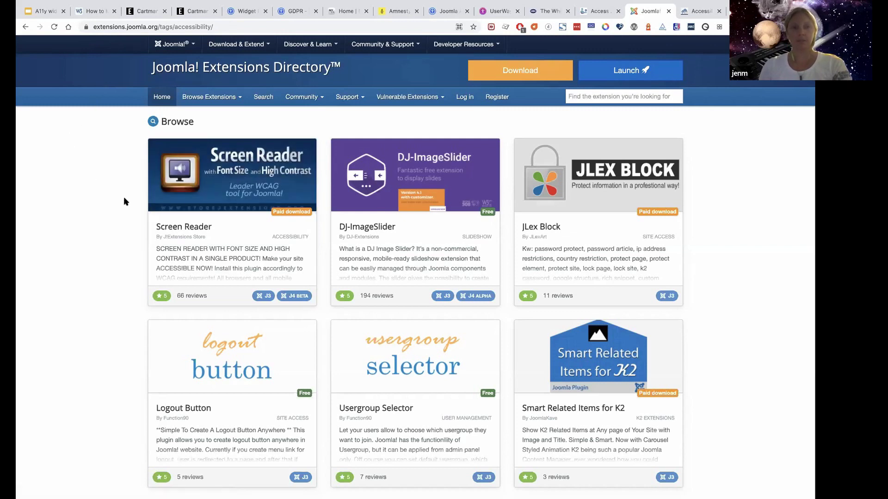
scroll(124, 199, "up", 1)
scroll(124, 199, "down", 1)
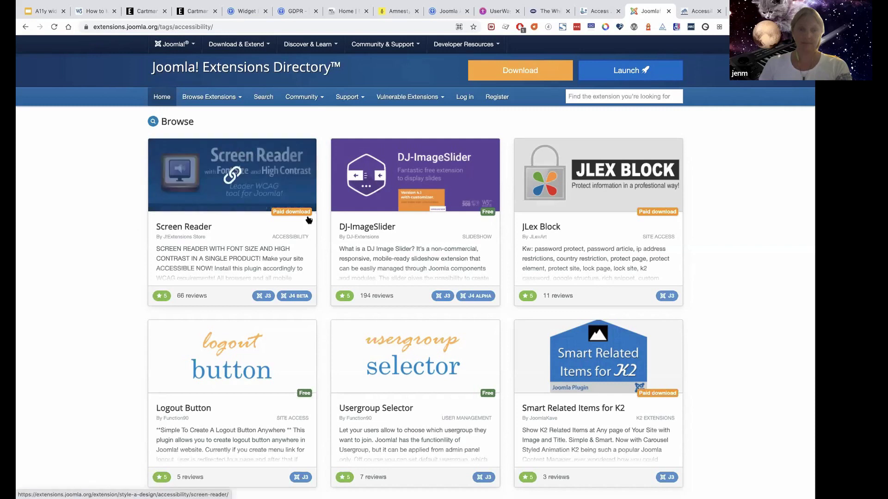
key("Tab")
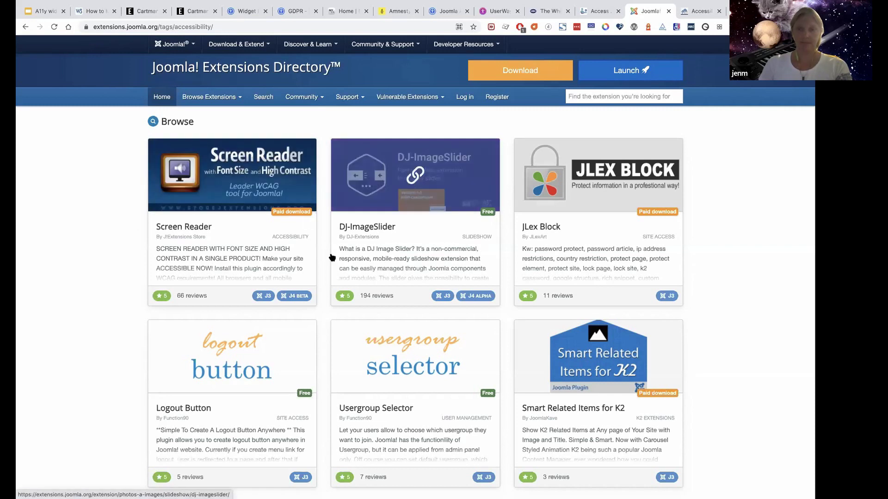